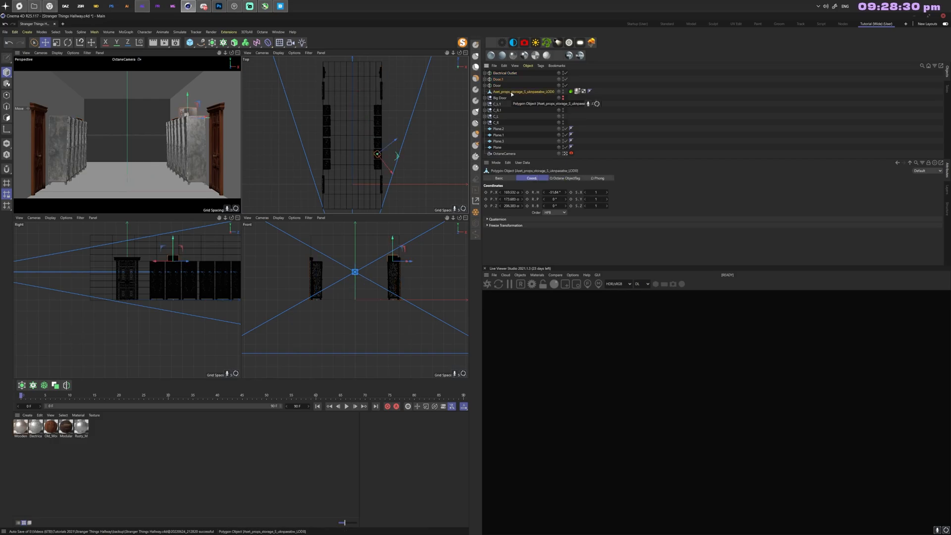
Step: Group the wall, floor and ceiling planes under a null named "Walls"
left_click(498, 122)
left_click(498, 141, "shift")
key("alt+g")
left_click(900, 7)
double_click(497, 123)
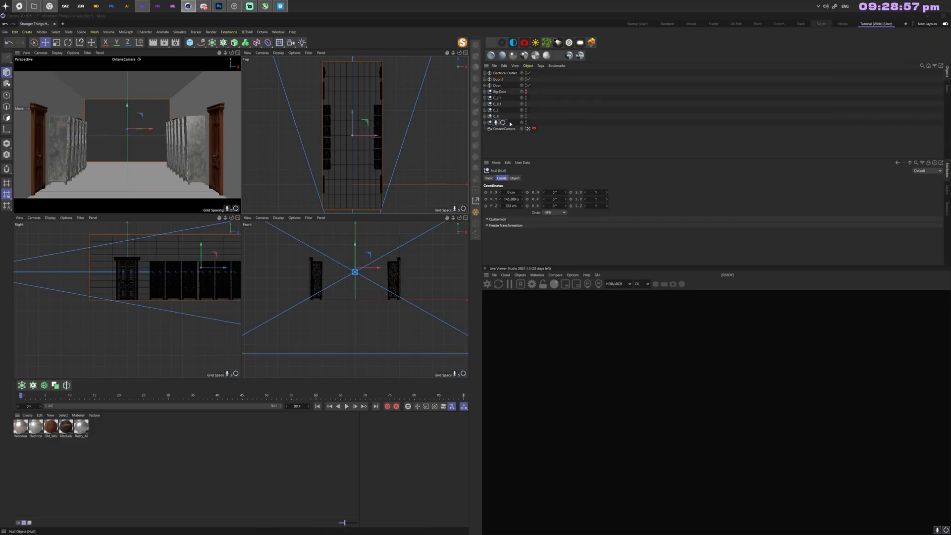
type("Walls")
key("Return")
left_click(535, 148)
Step: Group the four cabinet groups, C_L.1 through C_R, under a null named "Cabinets"
left_click(497, 98)
left_click(497, 104)
left_click(497, 98)
left_click(497, 104)
left_click(497, 99)
left_click(496, 116, "shift")
key("alt+g")
double_click(498, 98)
type("Cabinets")
key("Return")
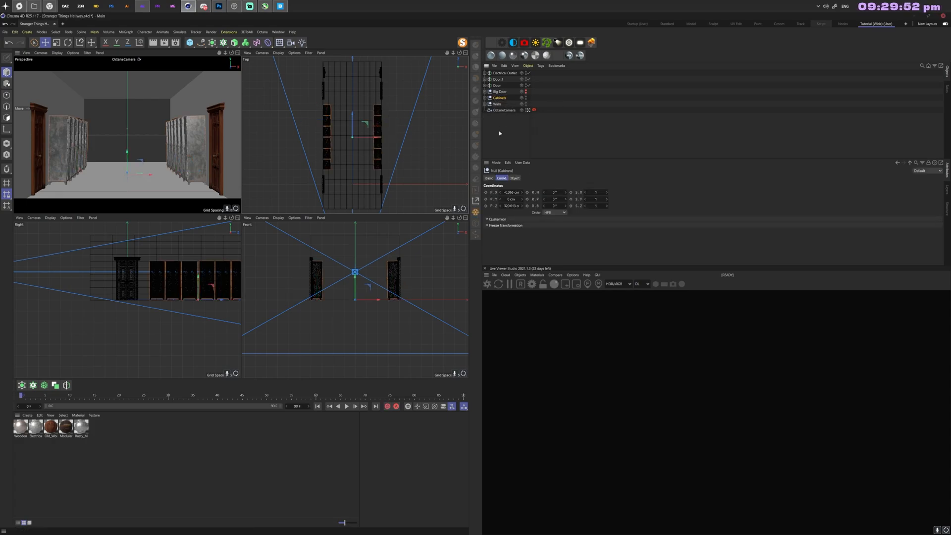
left_click(519, 94)
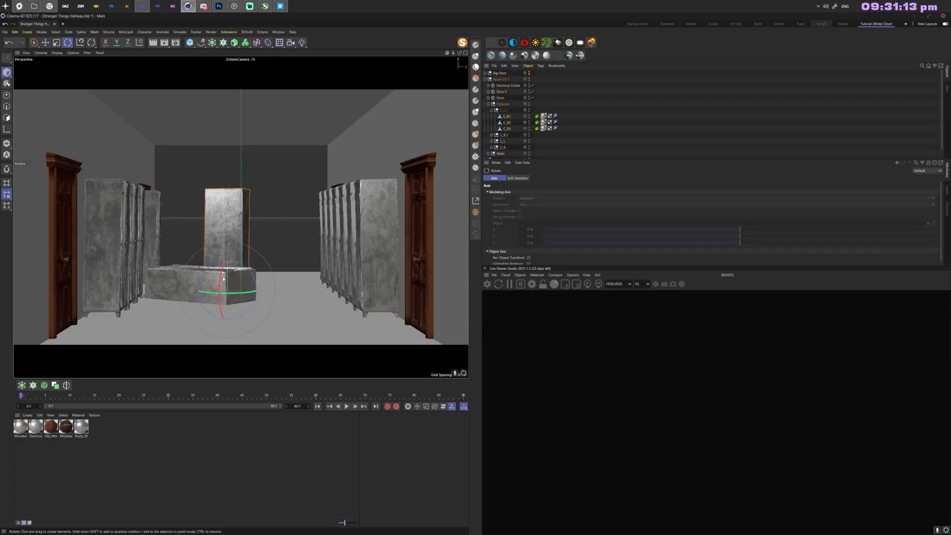
Step: Move and rotate the upright cabinet standing in the middle of the hallway
left_click(45, 43)
left_click_drag(223, 279, 205, 318)
left_click(67, 42)
left_click_drag(191, 265, 195, 278)
left_click(45, 43)
Step: Rotate the nearest cabinet in the hallway's right-hand row out of alignment
left_click(379, 243)
left_click(67, 43)
left_click_drag(377, 325, 366, 324)
left_click(45, 42)
Step: Move a farther cabinet from the right-hand row toward the hallway's middle and rotate it
left_click(324, 235)
left_click_drag(380, 286, 363, 288)
left_click(67, 43)
left_click_drag(317, 268, 322, 270)
left_click(45, 43)
Step: Rotate the nearest cabinet in the hallway's left-hand row out of alignment
left_click(103, 243)
left_click(68, 43)
left_click_drag(106, 318, 72, 316)
left_click(45, 42)
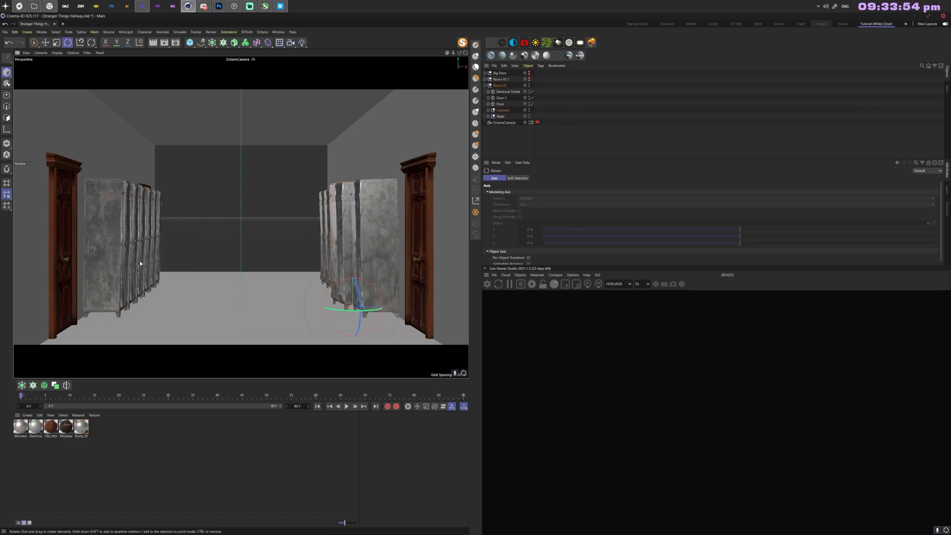
Step: Rotate the displaced cabinet on the hallway's left side in Room 01
left_click(68, 43)
left_click_drag(166, 318, 181, 298)
left_click(45, 43)
Step: Topple a far cabinet from Room 01's right-hand row and place it lying on the hallway floor
left_click(324, 235)
left_click_drag(381, 287, 348, 292)
left_click(67, 43)
left_click_drag(293, 293, 354, 295)
left_click(46, 43)
mouse_move(304, 277)
left_mouse_down()
mouse_move(301, 324)
mouse_move(324, 288)
mouse_move(292, 290)
left_mouse_up()
left_click(67, 43)
Step: Shift and rotate the nearest cabinet in Room 01's right-hand row
left_click(45, 43)
left_click(378, 242)
left_click_drag(389, 317, 394, 322)
left_click(68, 42)
left_click_drag(372, 342, 384, 341)
left_click(45, 43)
Step: Collapse the Room 01 hierarchy, enlarge the Live Viewer and start a live render
left_click(485, 85)
left_click_drag(559, 265, 559, 237)
left_click_drag(563, 159, 563, 128)
left_click(488, 256)
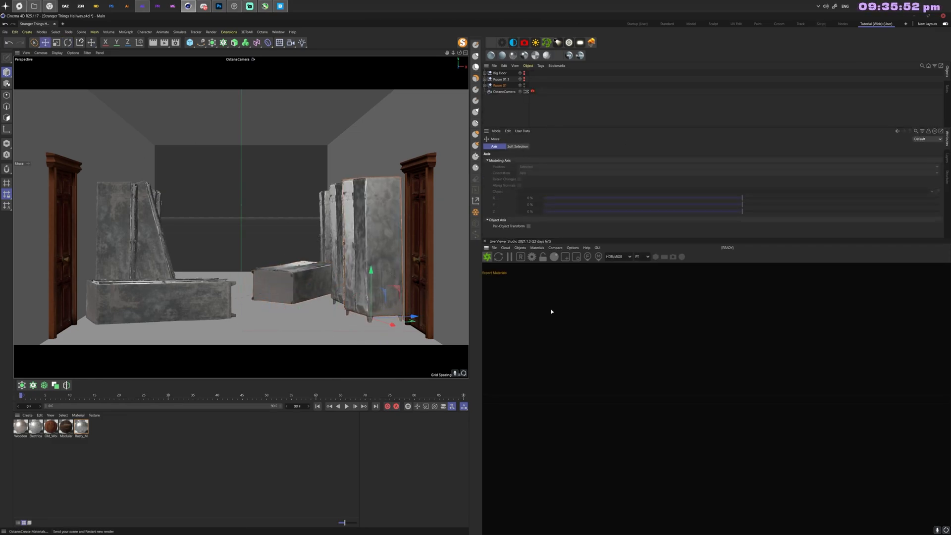
Step: Lock the live render's resolution and set its kernel to PT
left_click(543, 256)
left_click_drag(565, 237, 564, 227)
left_click(642, 246)
left_click(640, 265)
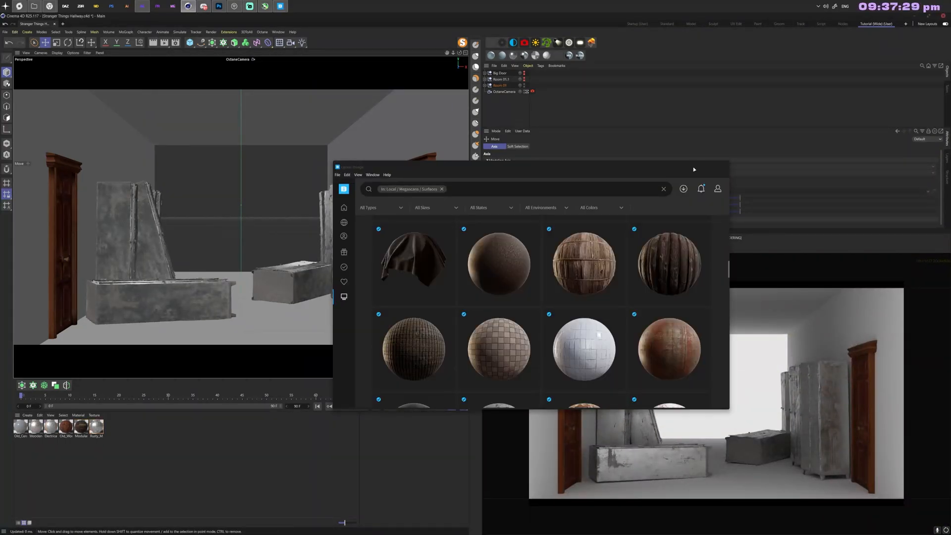
Step: Darken the Old_Ceramic tile material of the floor and ceiling by adjusting nodes in its node graph
double_click(18, 426)
left_click(39, 390)
middle_click_drag(304, 236, 332, 227)
left_click(372, 207)
left_click(279, 275)
left_click_drag(533, 207, 541, 206)
middle_click_drag(347, 149, 298, 292)
left_click(325, 169)
left_click(275, 201)
left_click_drag(501, 210, 555, 210)
left_click(571, 118)
left_click(223, 306)
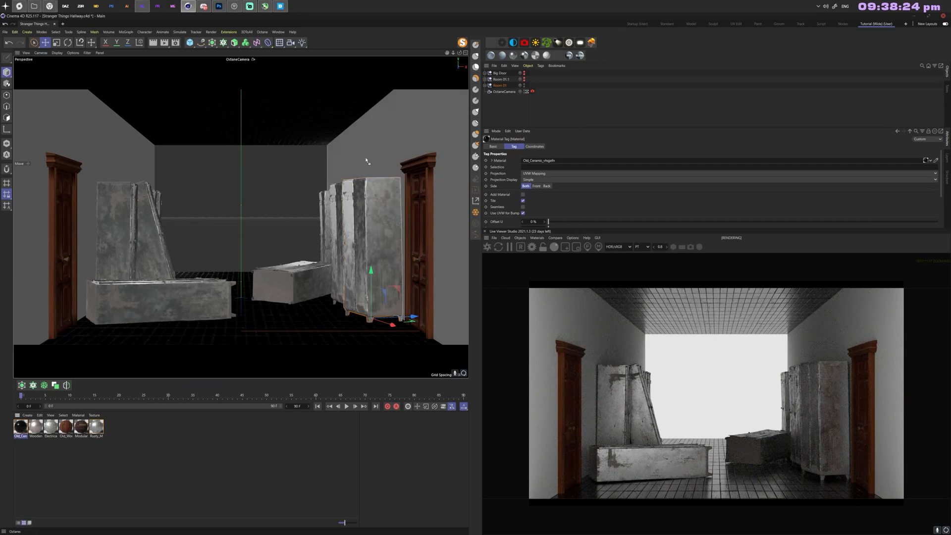
Step: Adjust a node in the Old_Ceramic wall-tile material's node graph to give the walls dark tiles
double_click(18, 426)
left_click(36, 389)
middle_click_drag(277, 283, 327, 134)
left_click(284, 248)
left_click_drag(542, 206, 546, 206)
left_click(568, 121)
left_click(221, 305)
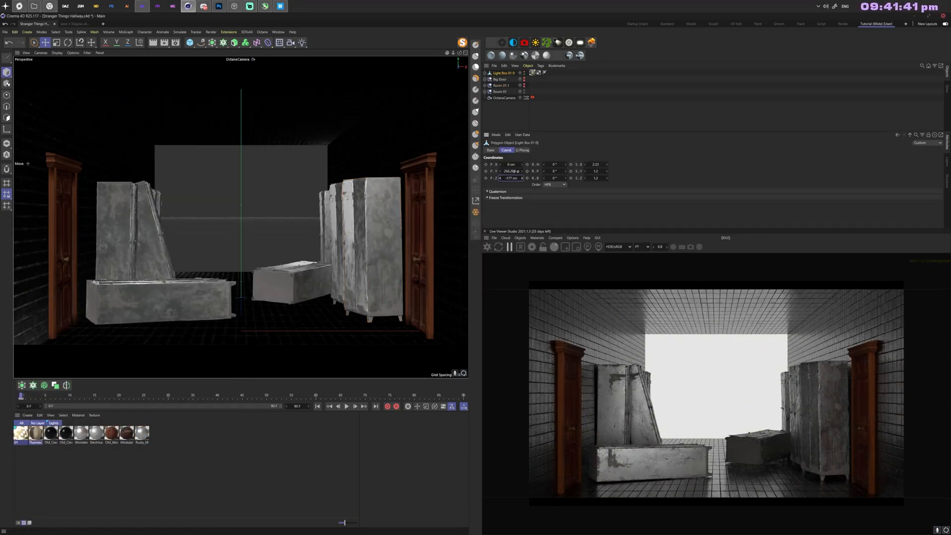
Step: Open the perspective viewport's Safe Frames settings
key("F5")
key("F1")
key("shift+v")
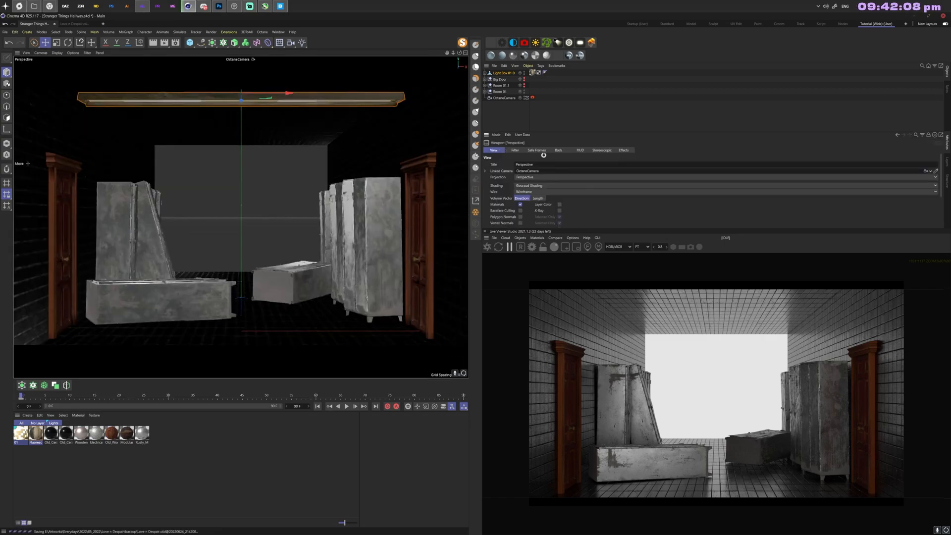
left_click(537, 150)
middle_click(301, 140)
Step: Replace the deleted element with a pasted copy and raise it in the front view
left_click(70, 249)
key("shift+c")
key("Delete")
left_click(491, 45)
left_click(515, 51)
key("ctrl+c")
left_click(523, 45)
key("ctrl+v")
left_click_drag(355, 278, 356, 226)
scroll(379, 270, "up", 5)
Step: Add a Cloner and place the light box inside it
left_click(223, 43)
left_click_drag(506, 79, 499, 75)
left_click(499, 73)
Step: Adjust the Cloner so the light boxes form a spaced row along the hallway ceiling
left_click(503, 207)
left_click_drag(353, 161, 352, 112)
left_click(577, 207)
left_click_drag(578, 222, 578, 237)
left_click_drag(127, 161, 127, 72)
left_click(545, 150)
left_click_drag(570, 172, 570, 149)
middle_click(126, 134)
Step: Delete the existing light material and copy in the light materials from the Love in Despair project
left_click(21, 434)
key("Delete")
left_click(36, 433)
left_click(74, 24)
key("ctrl+c")
left_click(34, 23)
key("ctrl+v")
left_click(127, 434)
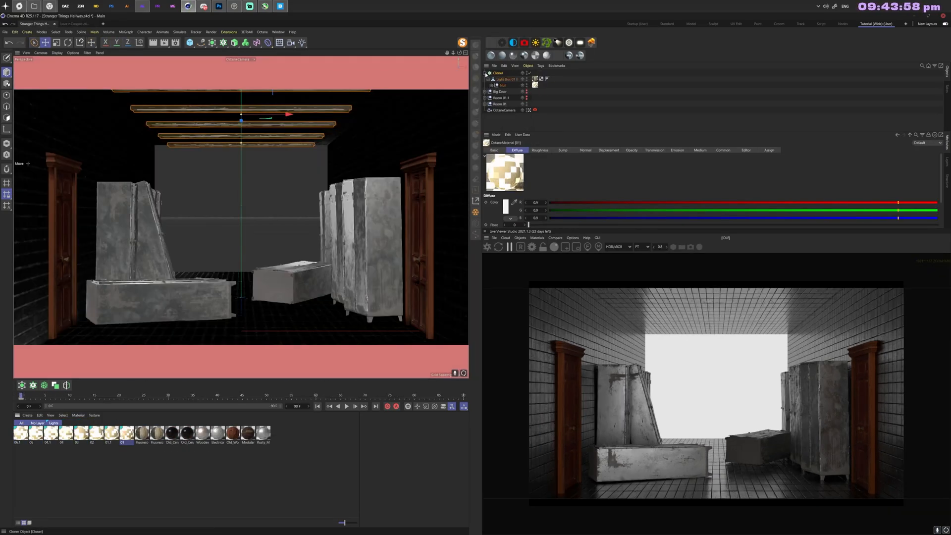
Step: Convert the light box Cloner into editable objects
left_click(498, 73)
key("c")
scroll(555, 116, "down", 3)
scroll(554, 116, "up", 5)
left_click(485, 73)
Step: Open the OctaneSky's environment tag, enlarge the attributes area and restart the live render
left_click(533, 72)
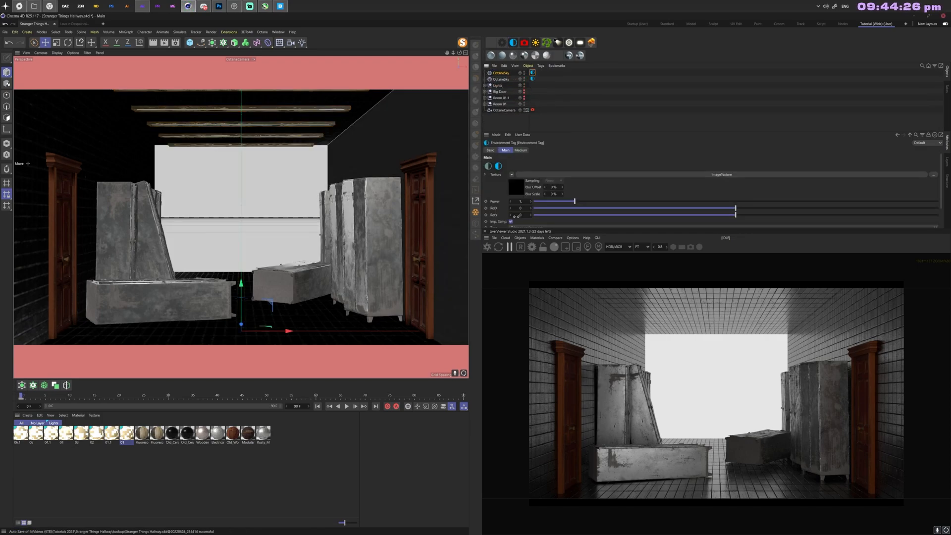
left_click_drag(525, 229, 525, 256)
left_click(487, 274)
Step: Select all eight light materials from 06.1 to 01 and set their emission RGB spectrum to light blue
left_click(21, 433)
left_click(127, 433, "shift")
left_click(503, 168)
left_click(545, 234)
left_click(564, 181)
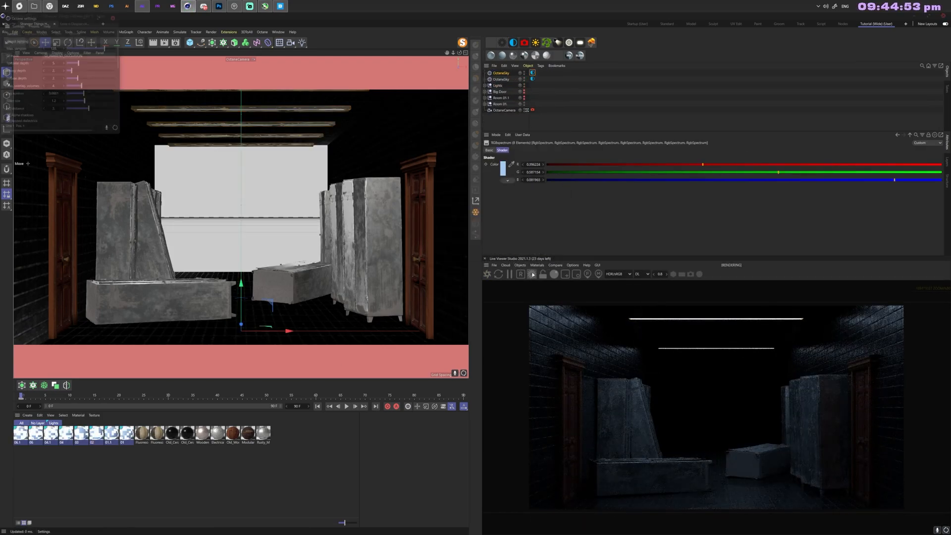
Step: Adjust the render kernel in the Octane settings and advance the timeline to about frame 43
left_click(532, 274)
left_click_drag(219, 196, 341, 324)
left_click_drag(185, 131, 282, 132)
left_click(338, 71)
left_click_drag(21, 396, 234, 397)
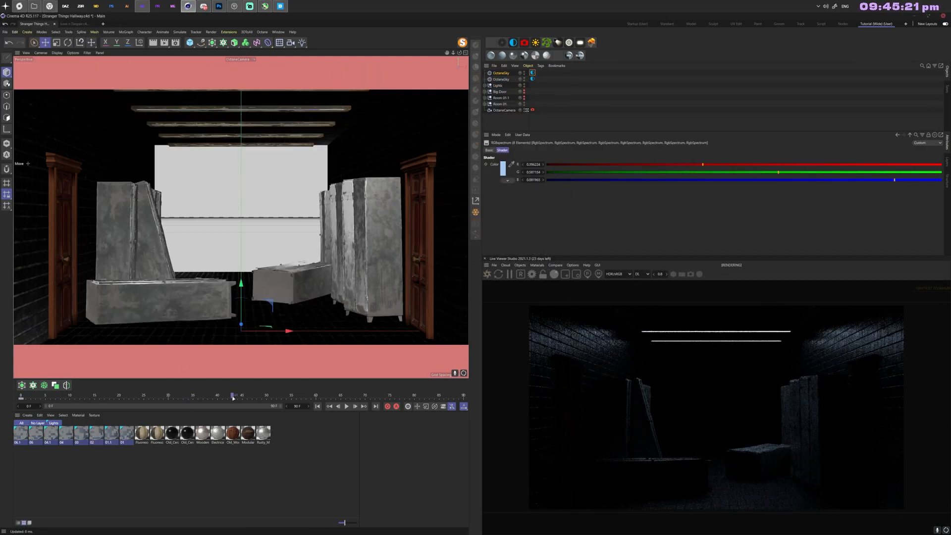
Step: Tone down the Old_Wooden door material by adjusting the color correction in its node graph
double_click(233, 433)
left_click(251, 389)
middle_click_drag(335, 249, 381, 197)
left_click(297, 188)
mouse_move(520, 204)
left_mouse_down()
mouse_move(500, 204)
mouse_move(510, 211)
left_mouse_up()
left_click(571, 119)
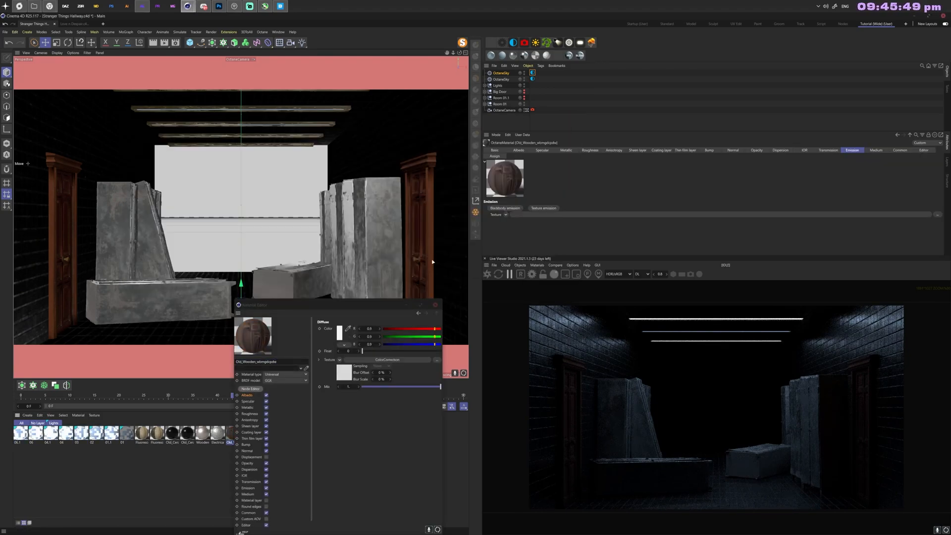
left_click(435, 305)
Step: Move the Lights group into the Room 01 null
left_click_drag(498, 86, 500, 104)
left_click(485, 98)
left_click(484, 98)
Step: Unhide Room 01.1 and move it farther back along the hallway in the top view
left_click(499, 93)
left_click(27, 32)
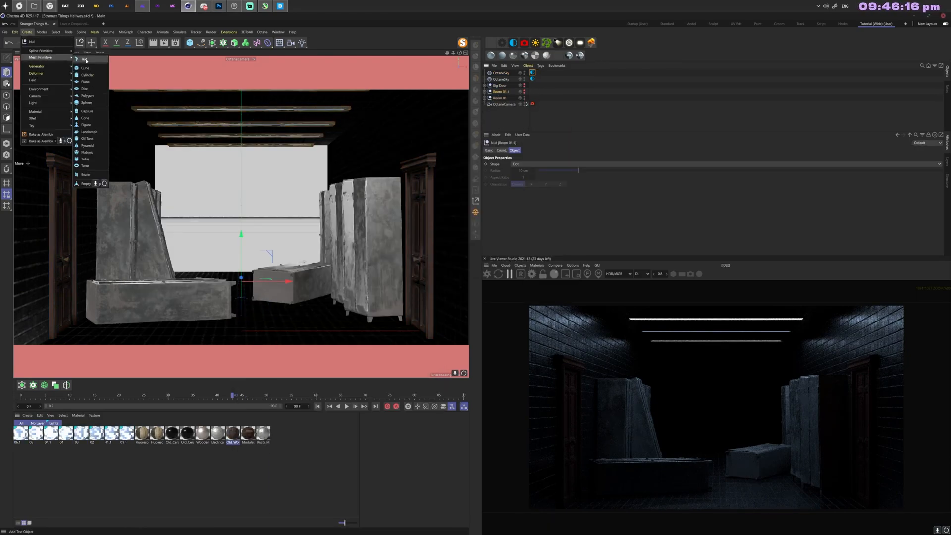
middle_click(278, 189)
left_click(524, 93, "alt")
left_click_drag(353, 94, 353, 66)
middle_click(357, 143)
scroll(348, 188, "up", 10)
scroll(349, 189, "down", 6)
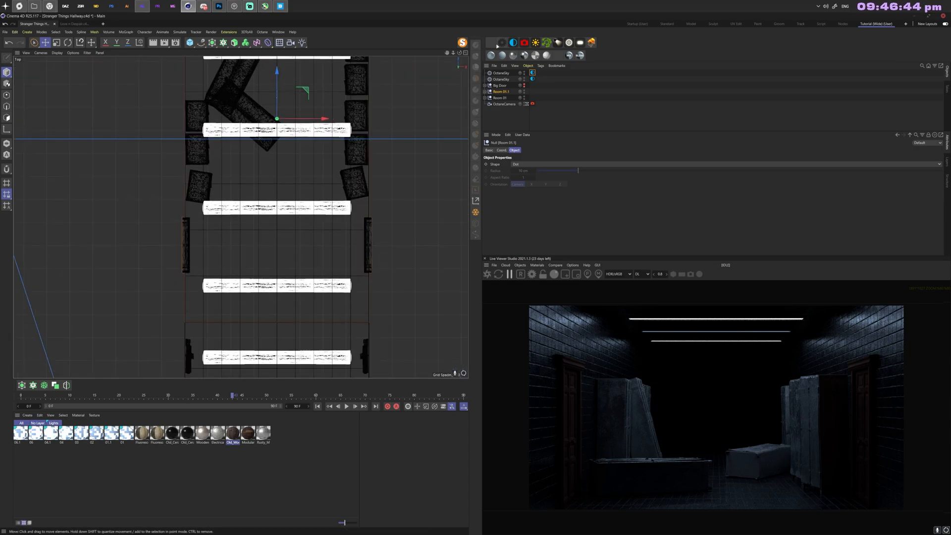
Step: Duplicate the Room 01.1 section and place the copy farther back along the hallway in the top view
scroll(277, 149, "down", 10)
left_click_drag(246, 191, 246, 131, "ctrl")
key("ctrl+z")
scroll(246, 198, "up", 8)
middle_click(426, 72)
middle_click(163, 129)
Step: Add a plane object to the scene and set its orientation to +Z
left_click(187, 433)
mouse_move(187, 433)
left_mouse_down()
mouse_move(223, 265)
mouse_move(166, 188)
left_mouse_up()
left_click(297, 471)
left_click(26, 32)
mouse_move(55, 65)
left_click(83, 87)
left_click(550, 192)
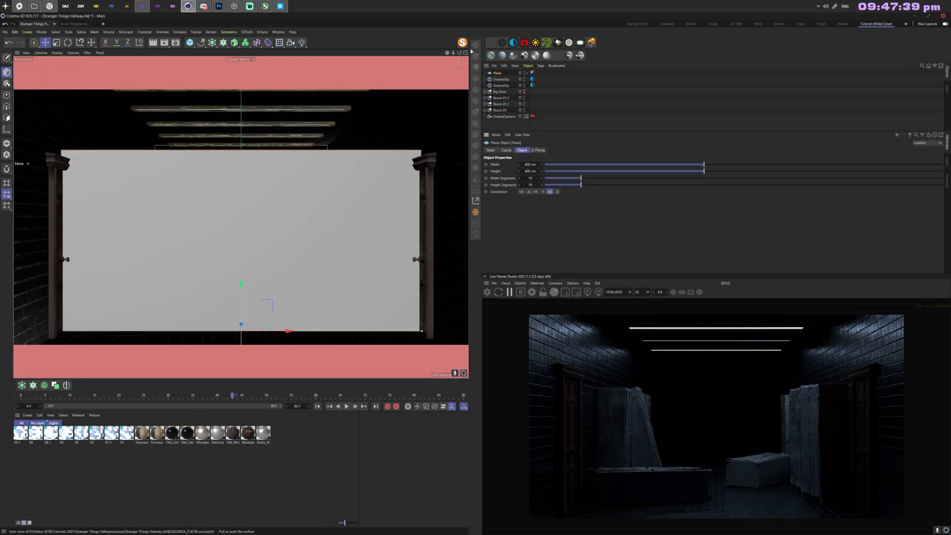
Step: Move the plane to the far end of the hallway and apply the black Old_Ceramic material to it
middle_click(257, 198)
left_click_drag(355, 181, 356, 102)
scroll(353, 116, "up", 5)
scroll(114, 285, "up", 4)
left_click_drag(111, 277, 112, 261)
middle_click(164, 134)
left_click_drag(187, 434, 252, 197)
Step: Unhide the Big Door and position it against the end wall of the hallway
left_click(524, 92)
left_click(500, 91)
middle_click(258, 198)
left_click_drag(356, 171, 356, 130)
scroll(353, 134, "up", 8)
middle_click(163, 134)
left_click_drag(265, 243, 259, 245)
middle_click(258, 244)
left_click_drag(320, 333, 325, 334)
left_click_drag(267, 114, 267, 110)
middle_click(164, 134)
Step: Start the Octane live render and preview the hallway at several frames along the timeline
left_click(247, 433)
left_click(487, 292)
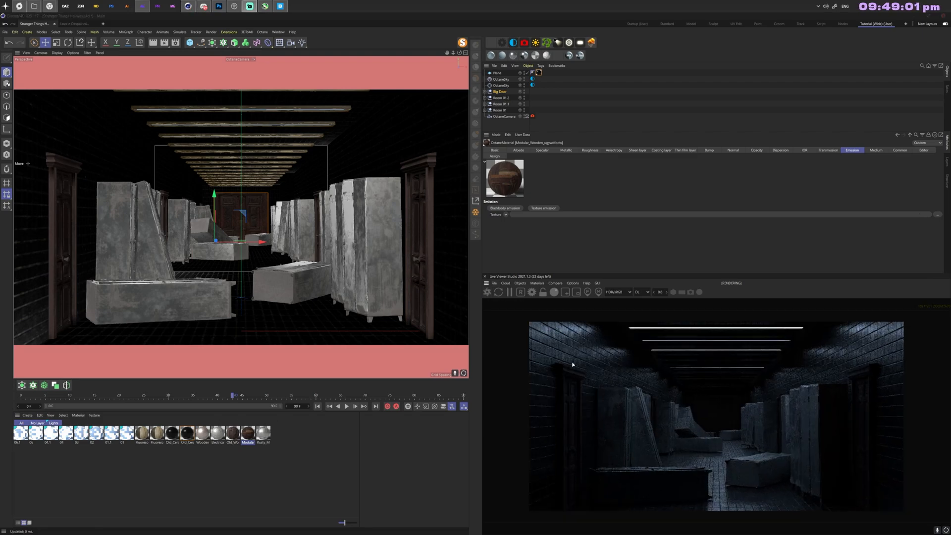
left_click_drag(233, 395, 160, 395)
left_click_drag(595, 273, 595, 219)
left_click(199, 396)
left_click(272, 395)
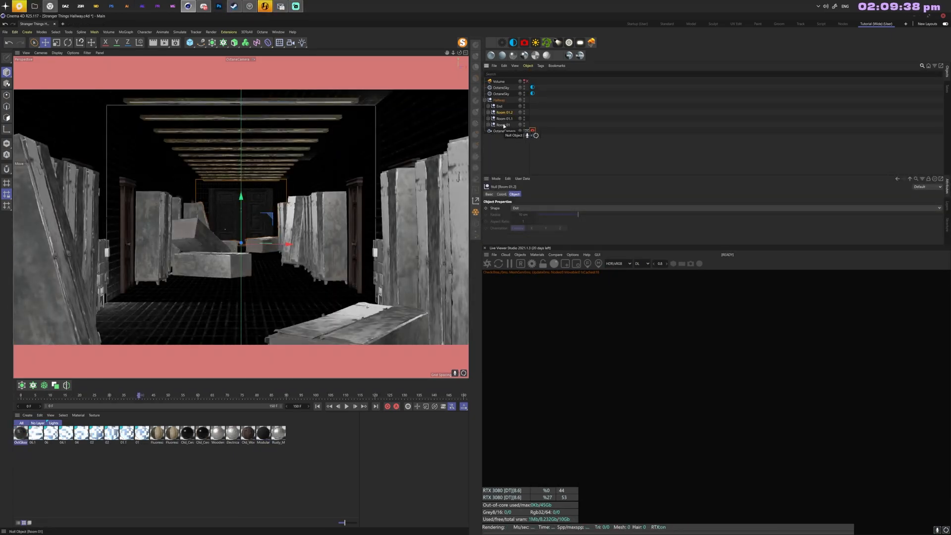
Step: Duplicate End, Room 01.2, Room 01.1 and Room 01 outside the Hallway null and merge the copies into one polygon object with Connect Objects + Delete
left_click(504, 125)
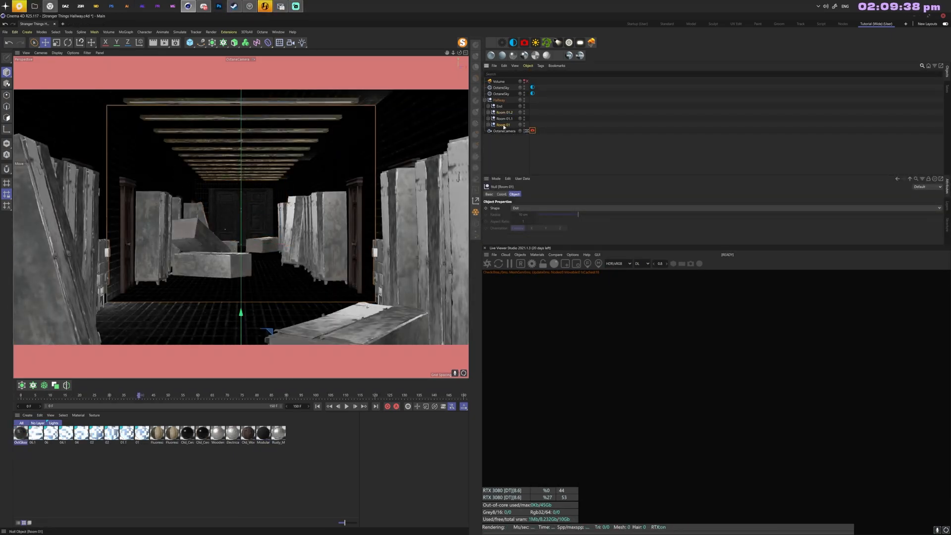
left_click(500, 107, "shift")
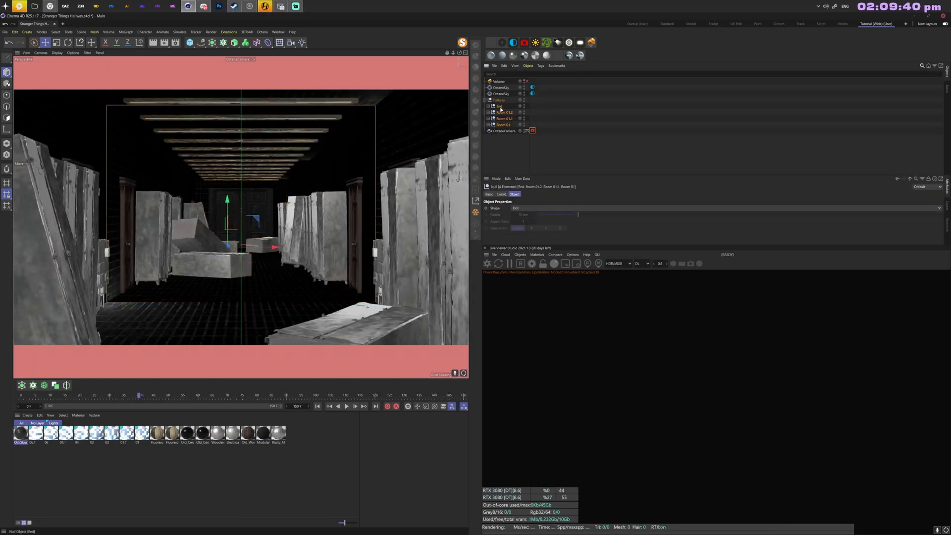
left_click_drag(504, 107, 500, 108)
left_click_drag(502, 99, 501, 99, "ctrl")
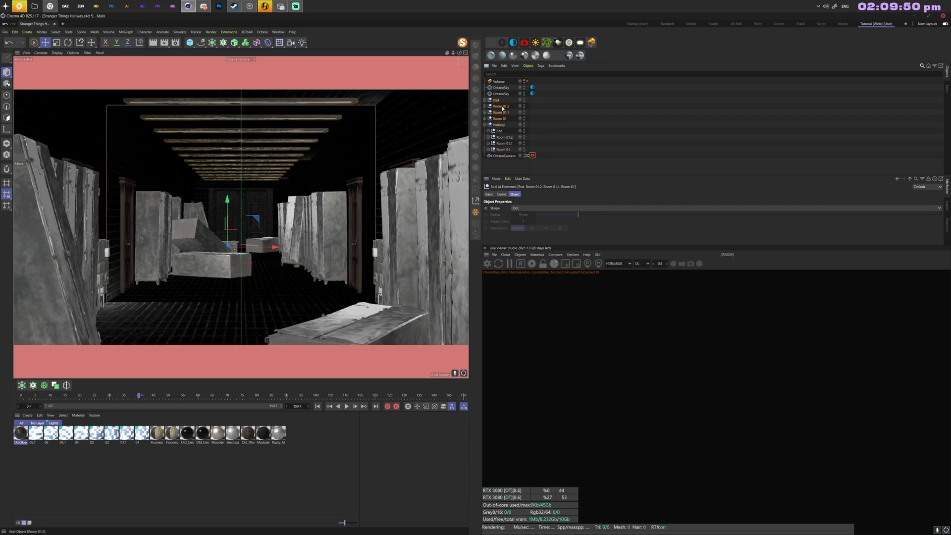
right_click(502, 108)
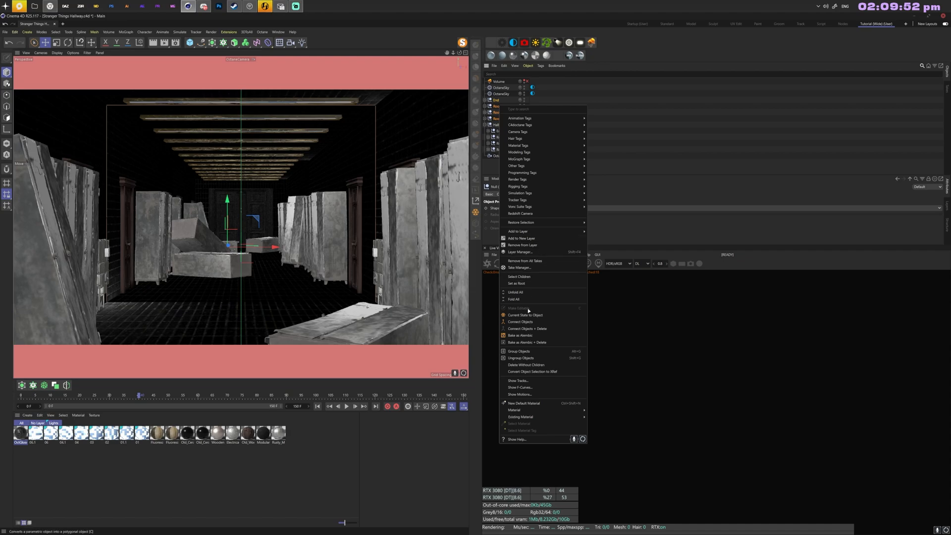
left_click(527, 329)
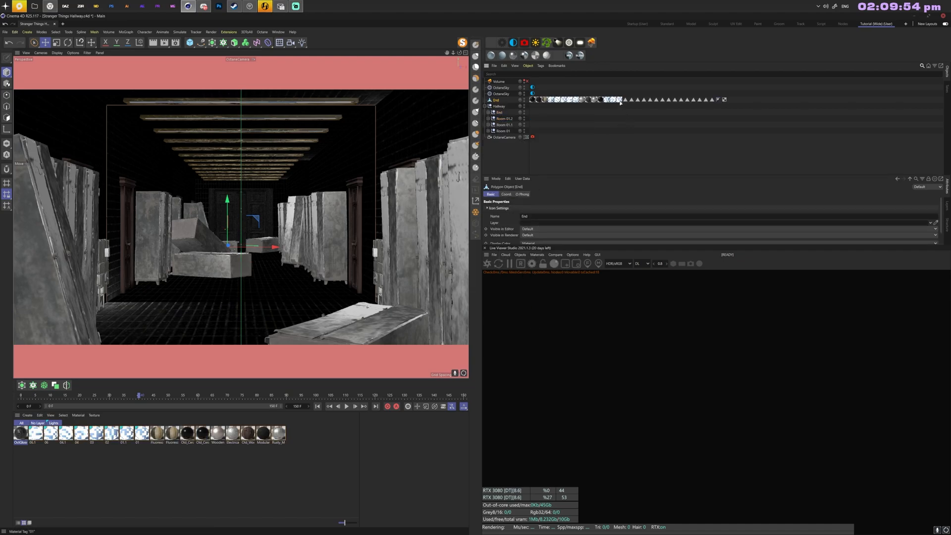
Step: Delete all material tags from the merged End object, then hide and collapse the Hallway null
left_click(549, 100)
left_click(533, 101, "shift")
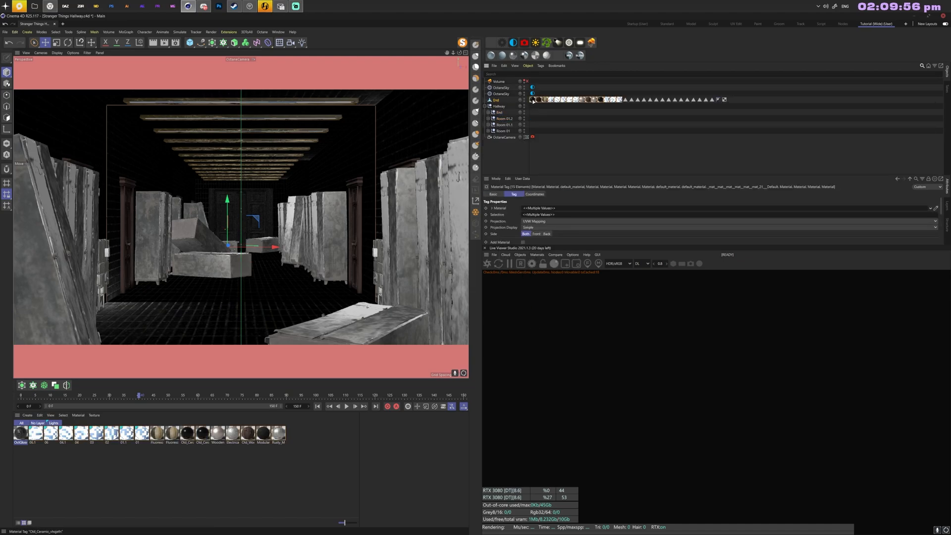
key("Delete")
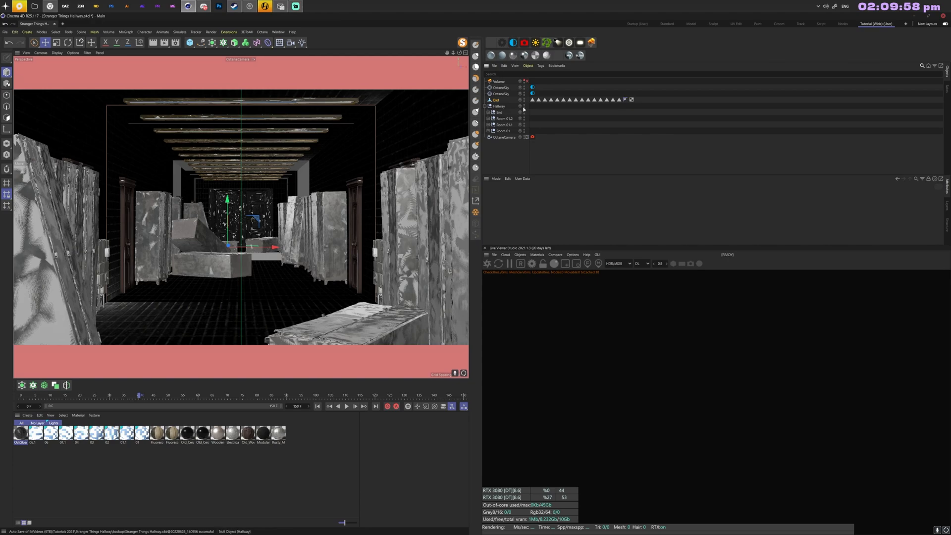
left_click(524, 106)
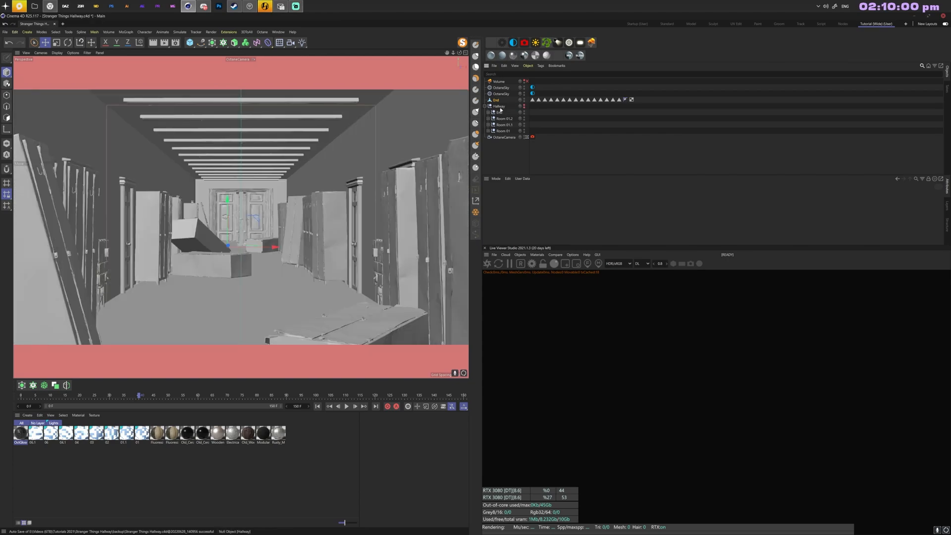
left_click(486, 107)
left_click(508, 135)
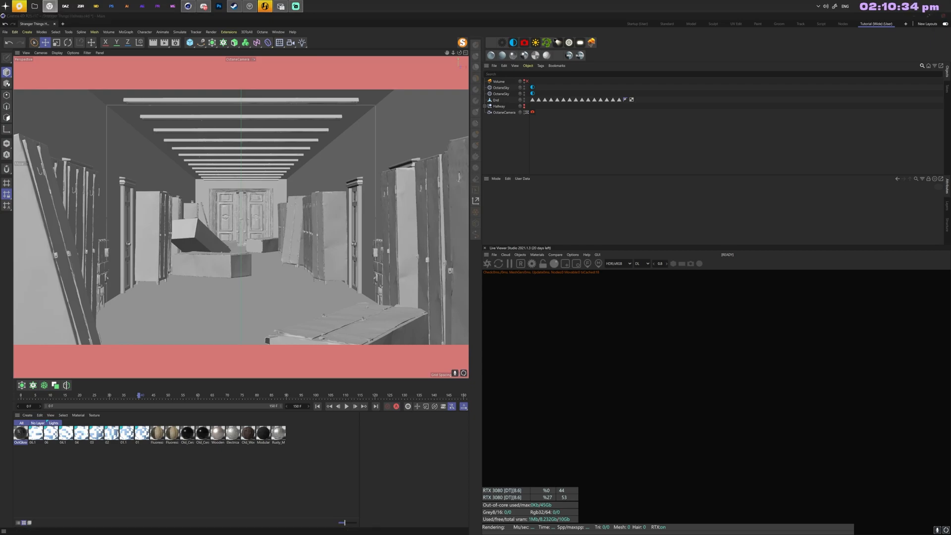
Step: Review the Easy Ivy 1.0.8 plugin page in the browser and return to Cinema 4D
left_click_drag(950, 60, 239, 86)
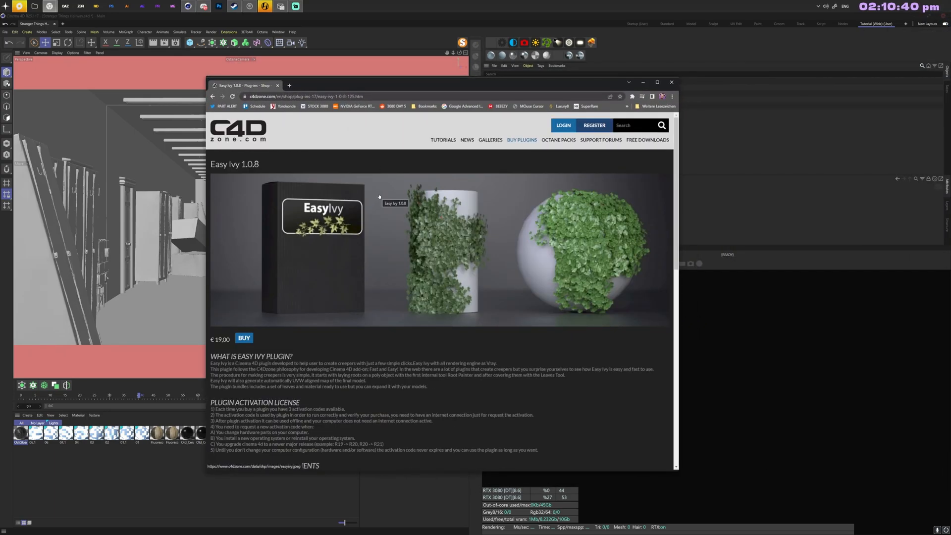
scroll(380, 197, "down", 3)
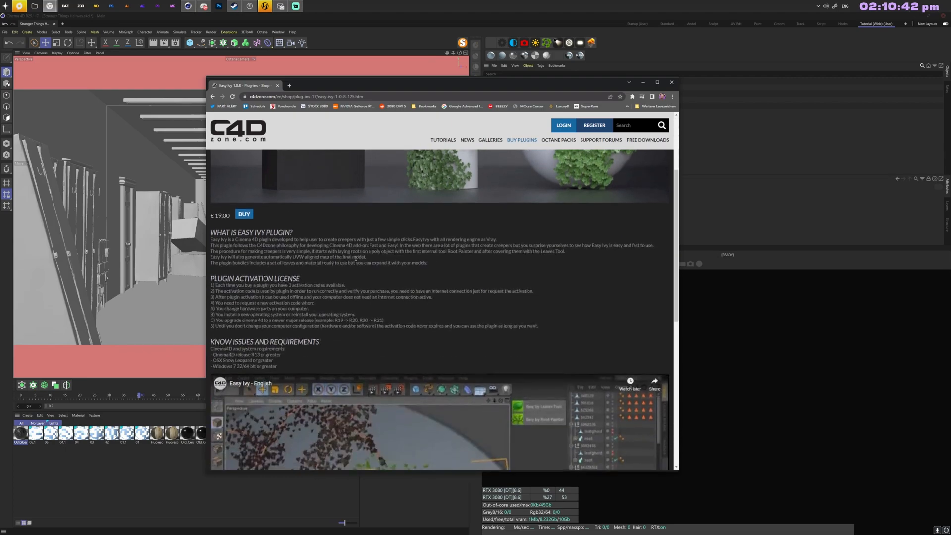
scroll(356, 258, "up", 3)
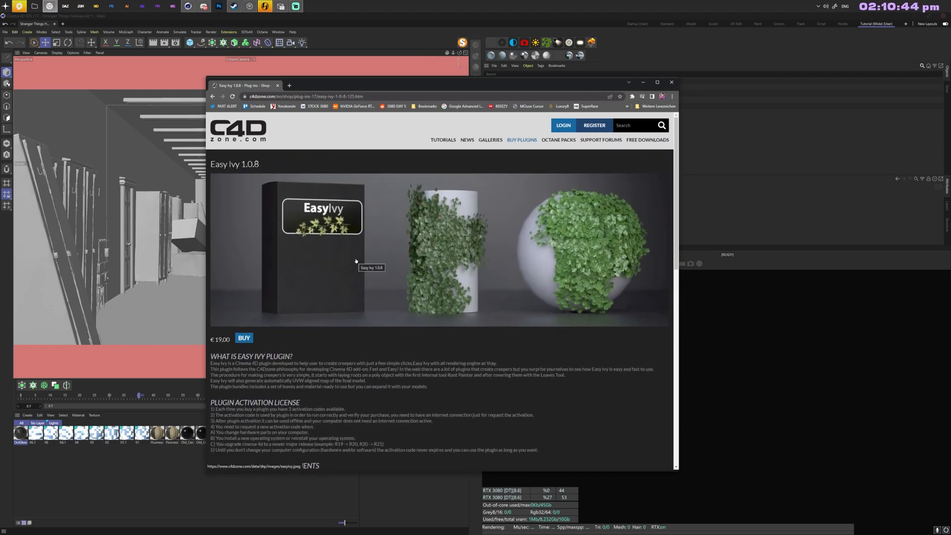
scroll(353, 263, "down", 7)
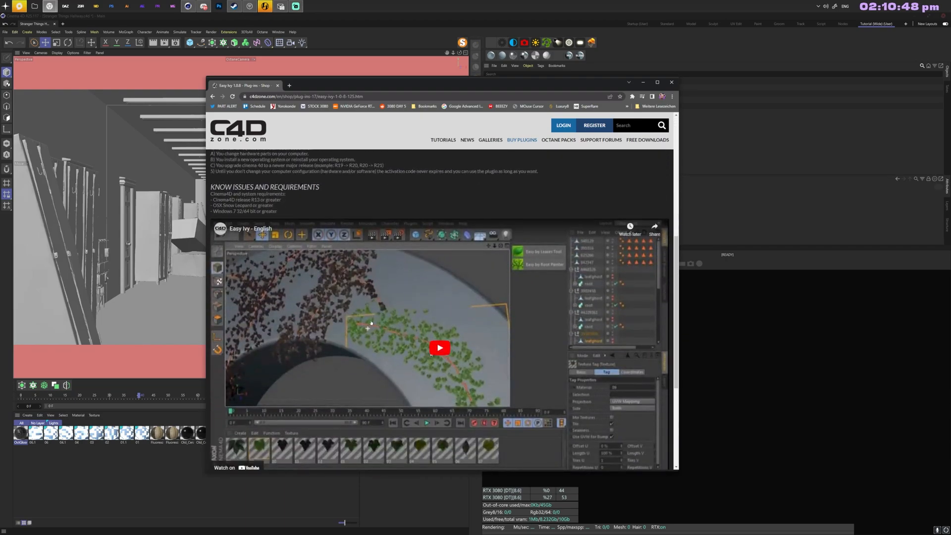
scroll(371, 323, "down", 2)
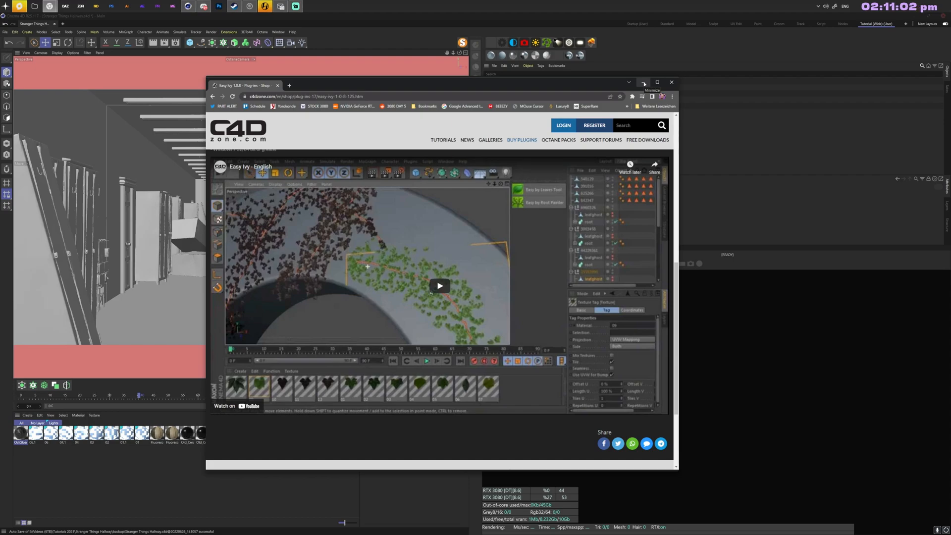
left_click(644, 82)
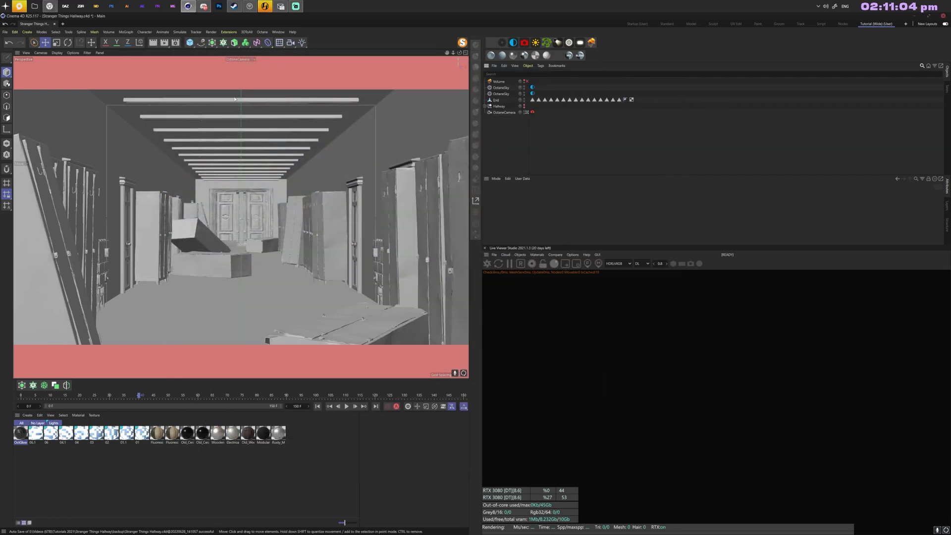
Step: Activate the EasyIvy root painter on the merged End object with a Root Radius of 4
left_click(229, 31)
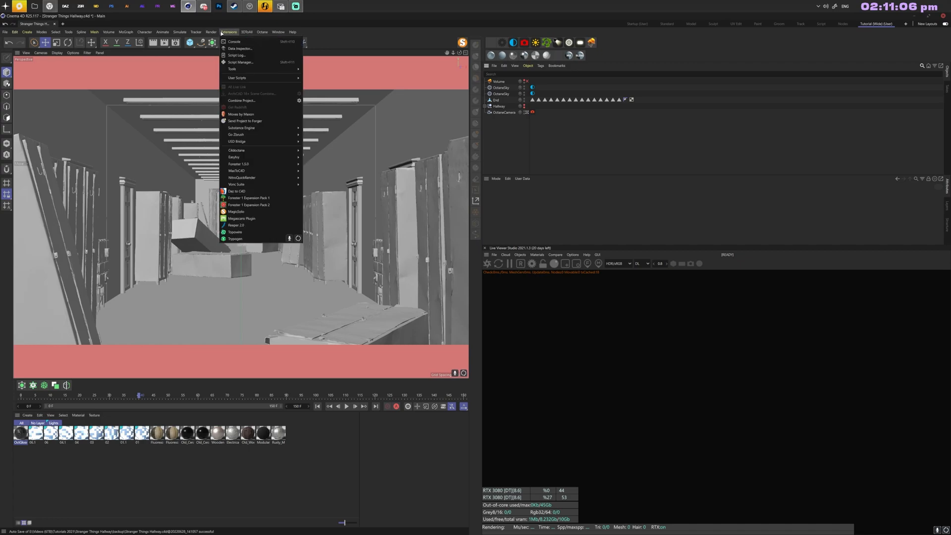
mouse_move(255, 159)
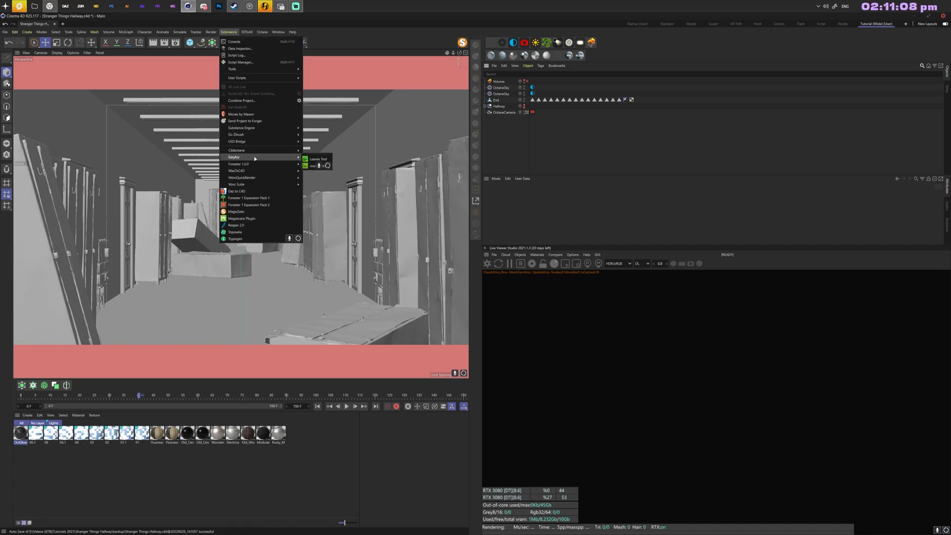
left_click(314, 166)
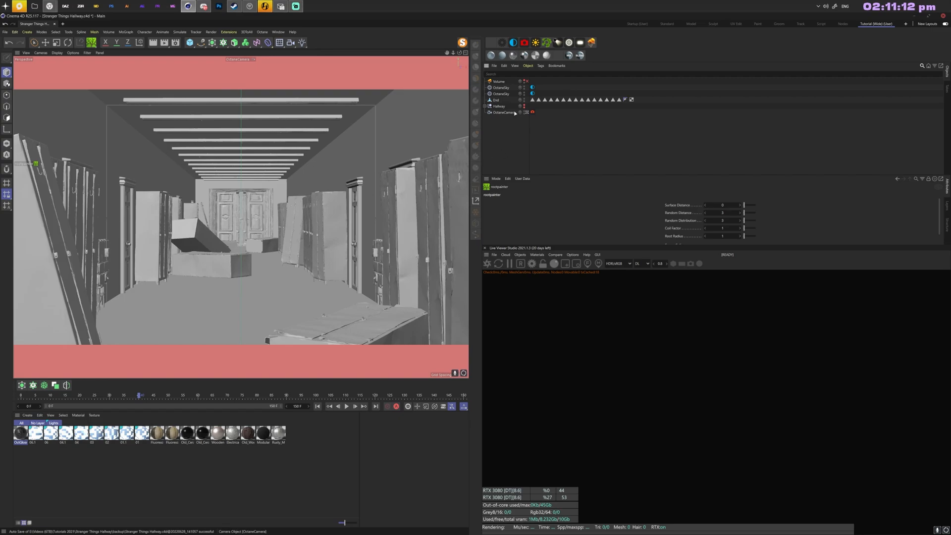
left_click_drag(654, 176, 660, 136)
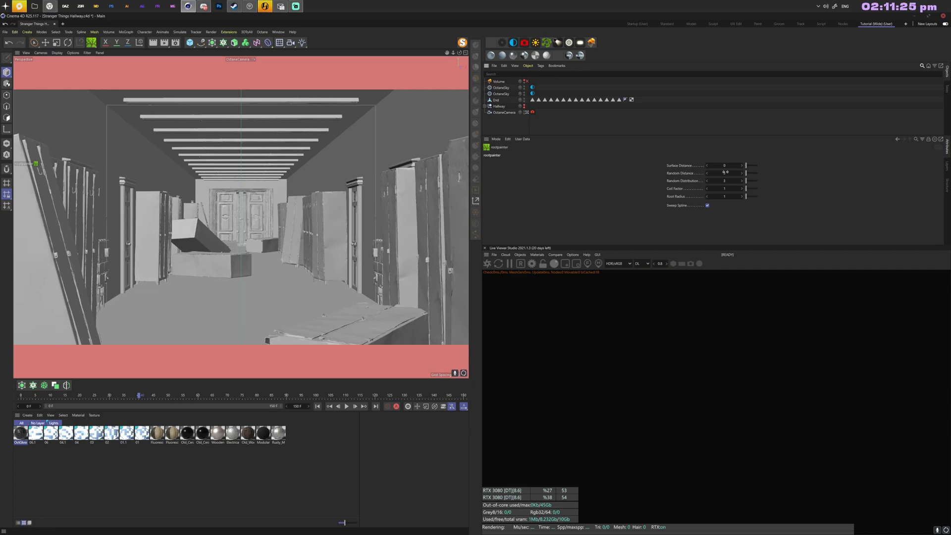
left_click(725, 196)
left_click(498, 101)
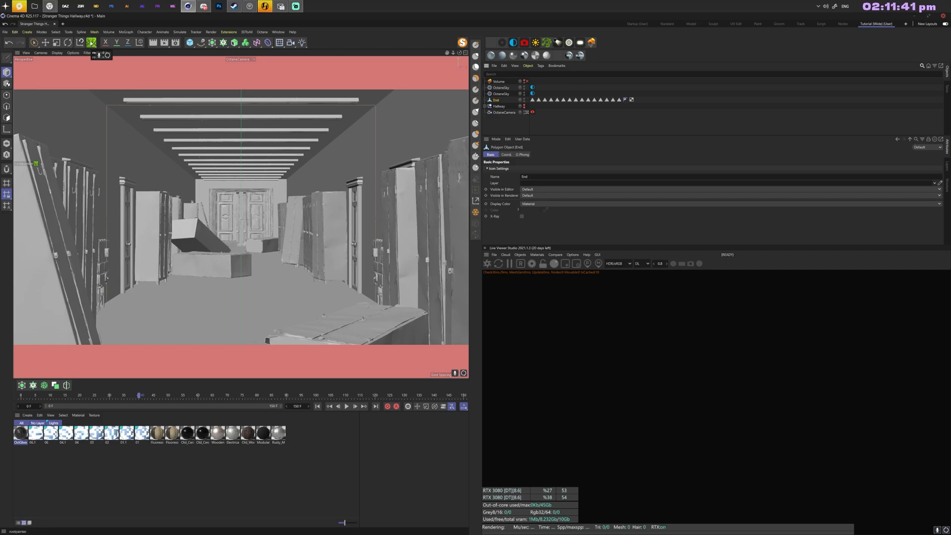
left_click(91, 44)
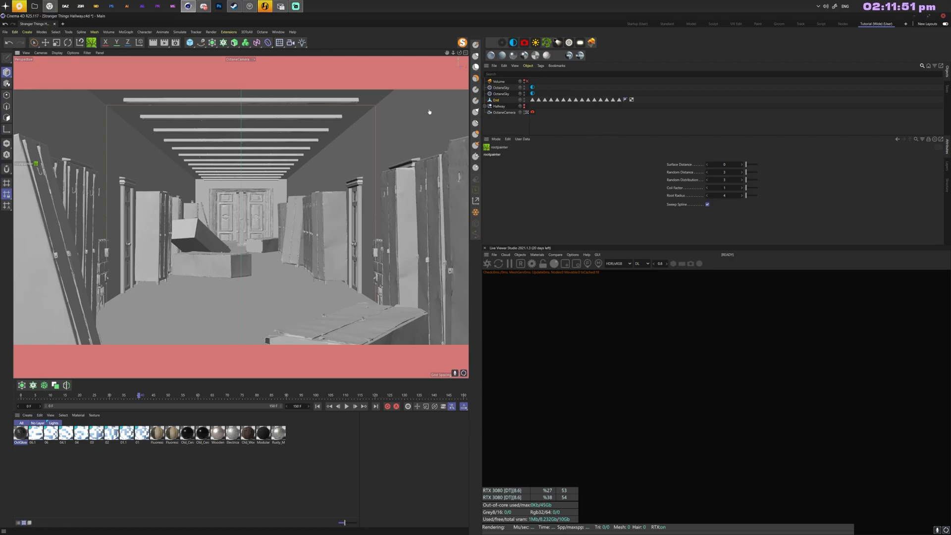
left_click_drag(381, 148, 391, 139)
left_click_drag(374, 184, 367, 224)
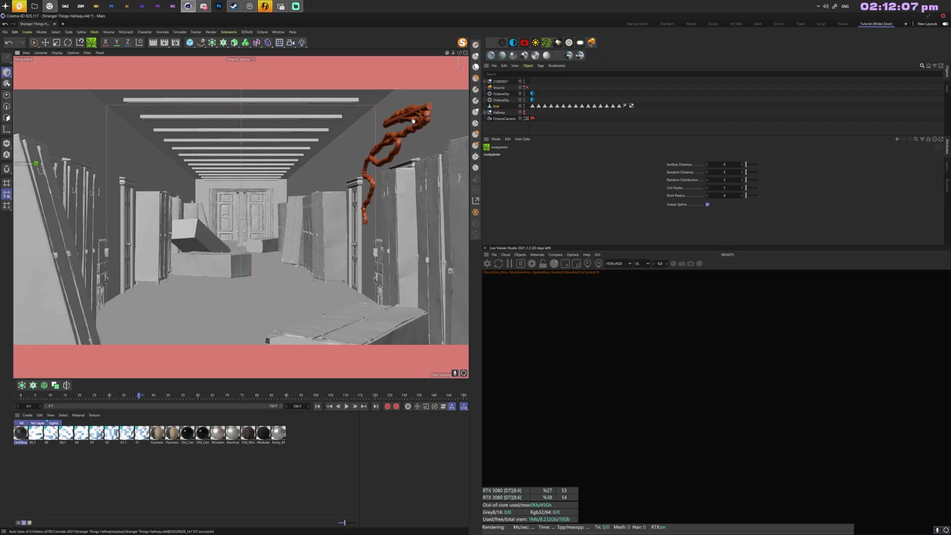
key("Delete")
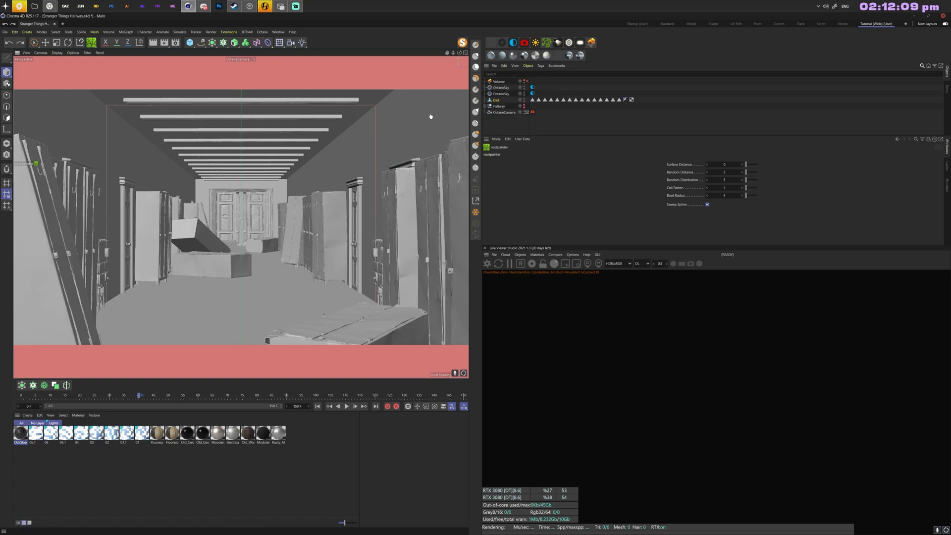
Step: Duplicate OctaneCamera at the first frame, look through the copy and delete the animation track from its Z position
key("shift+f")
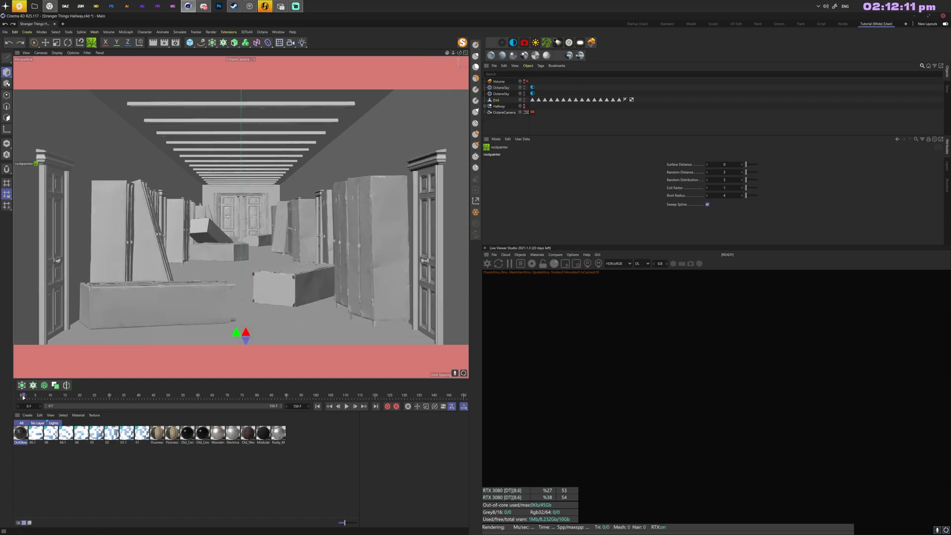
left_click(504, 112)
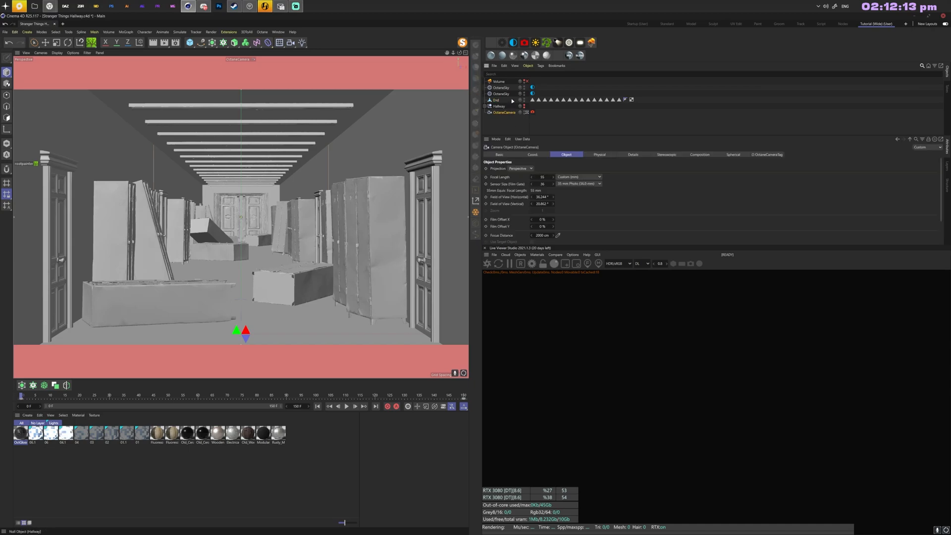
left_click(533, 154)
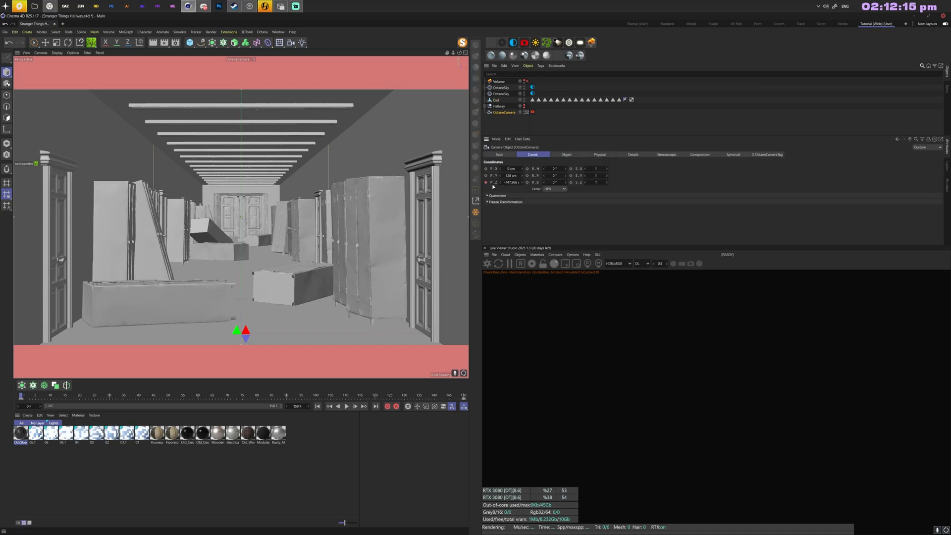
left_click_drag(506, 113, 515, 118, "ctrl")
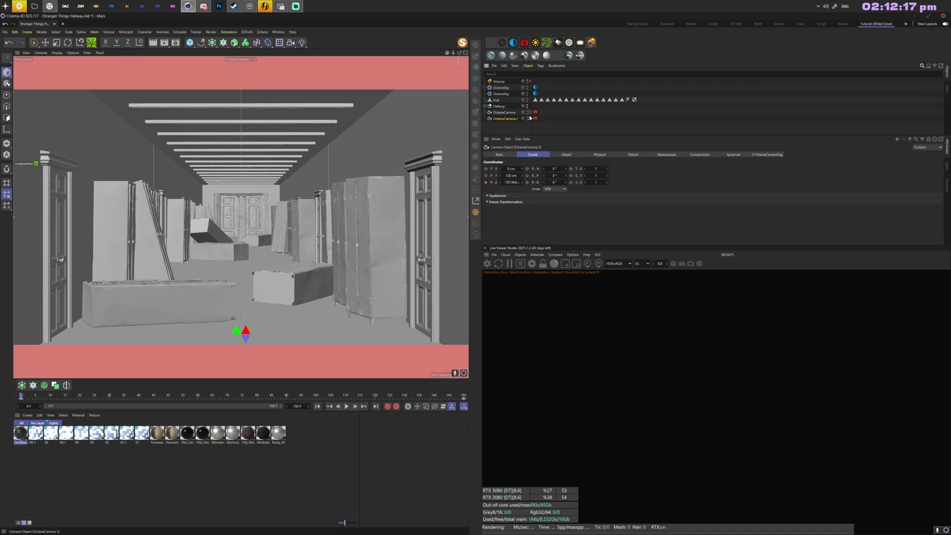
right_click(491, 182)
mouse_move(513, 195)
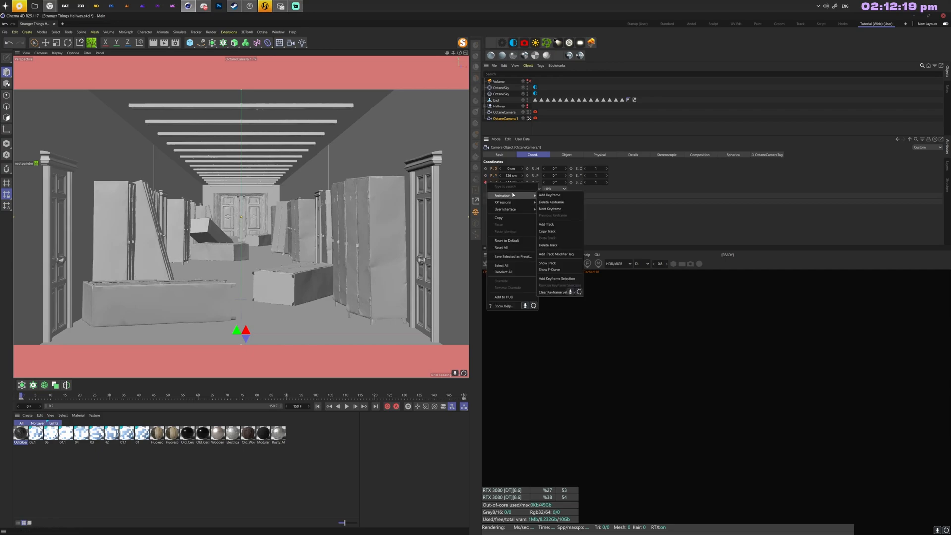
left_click(550, 245)
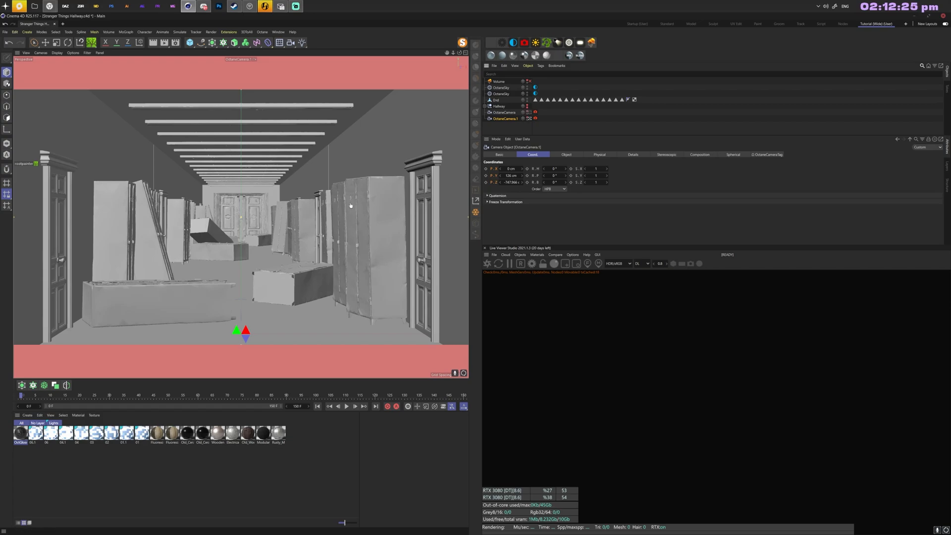
Step: Dismiss the open message and reactivate the EasyIvy root painter on the merged End object
left_click(422, 113)
left_click(487, 297)
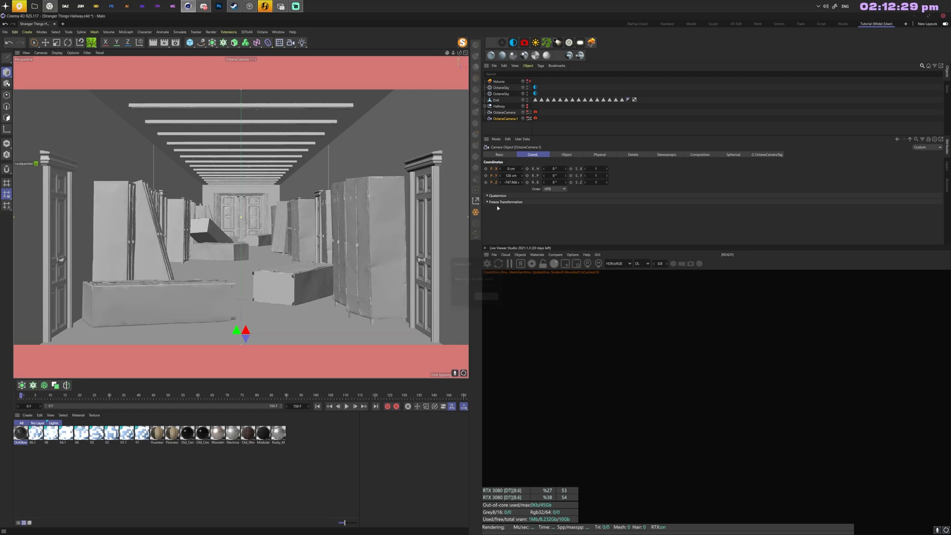
left_click(496, 101)
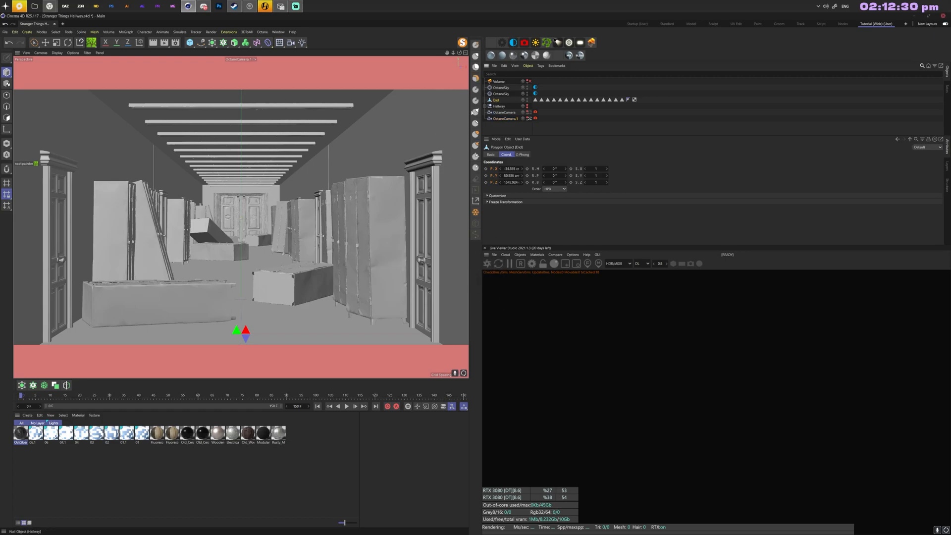
left_click(91, 43)
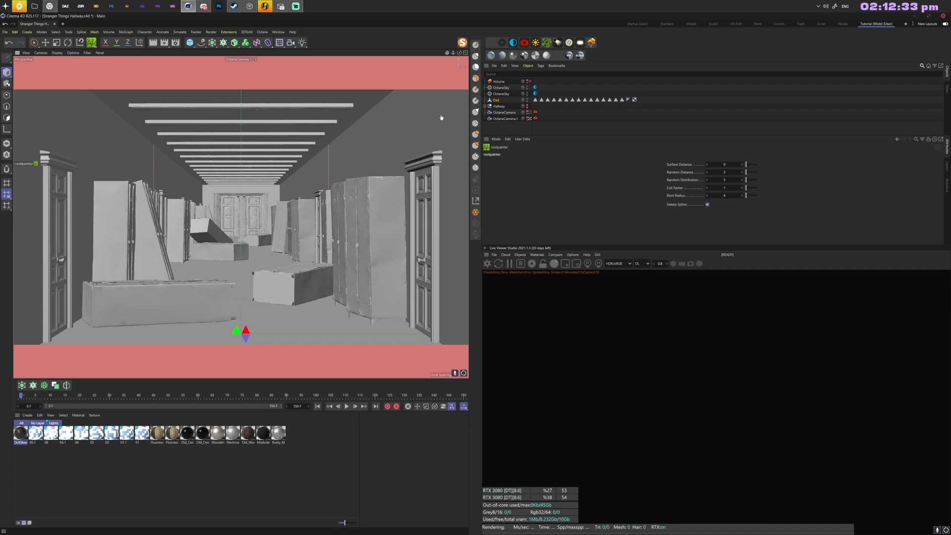
mouse_move(438, 114)
left_mouse_down()
mouse_move(454, 115)
mouse_move(419, 97)
mouse_move(412, 108)
mouse_move(454, 142)
mouse_move(451, 337)
left_mouse_up()
mouse_move(35, 332)
left_mouse_down()
mouse_move(28, 175)
mouse_move(42, 110)
mouse_move(33, 144)
mouse_move(54, 118)
mouse_move(70, 123)
mouse_move(68, 109)
mouse_move(163, 94)
mouse_move(104, 108)
mouse_move(86, 124)
mouse_move(97, 170)
mouse_move(192, 190)
mouse_move(133, 180)
left_mouse_up()
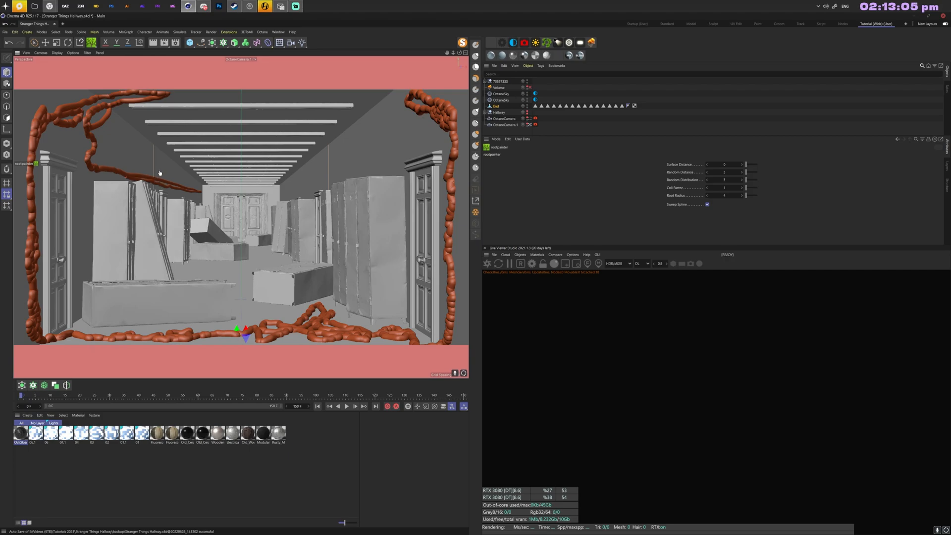
key("ctrl+z")
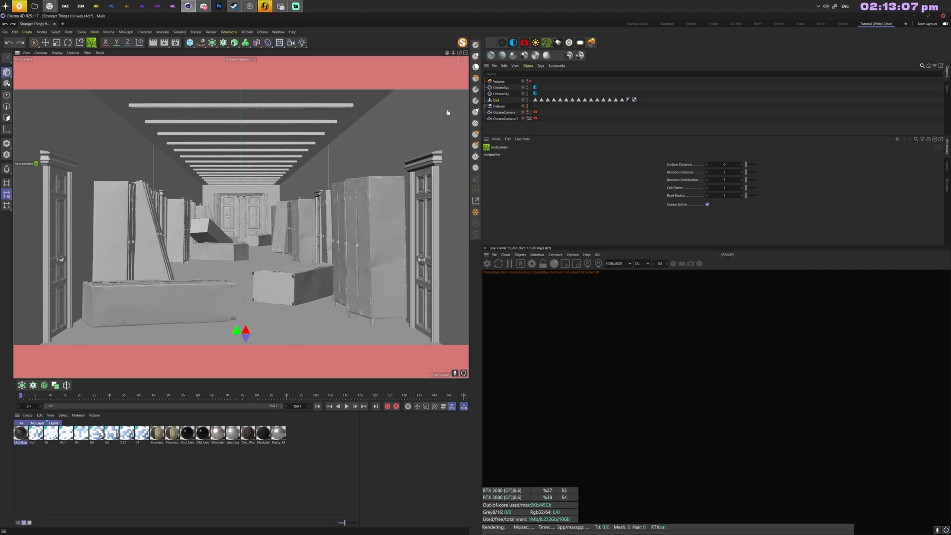
Step: Paint root strands framing the near end of the hallway, covering both side walls, the ceiling, the floor and the front cabinets
mouse_move(437, 98)
left_mouse_down()
mouse_move(452, 119)
mouse_move(446, 351)
left_mouse_up()
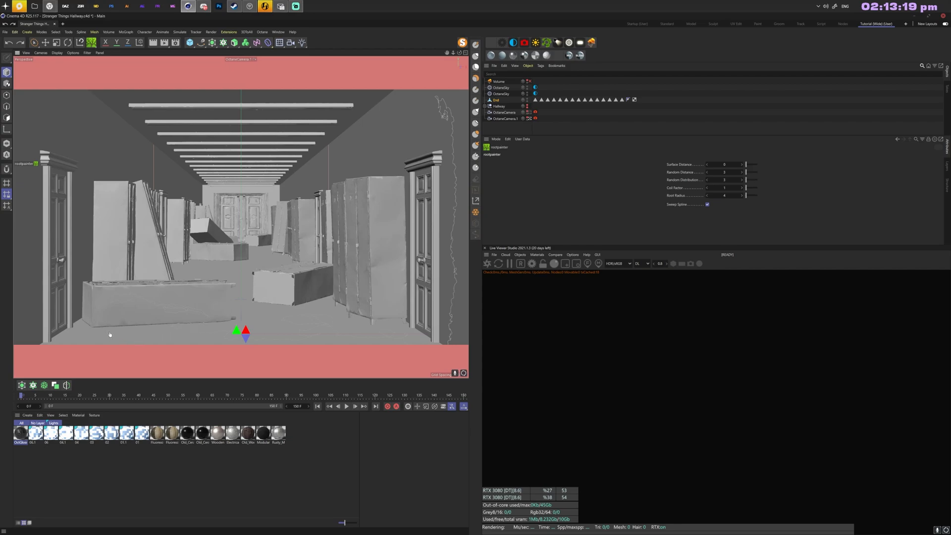
mouse_move(34, 343)
left_mouse_down()
mouse_move(26, 296)
mouse_move(34, 112)
mouse_move(92, 131)
mouse_move(88, 151)
mouse_move(55, 102)
mouse_move(127, 94)
mouse_move(72, 107)
mouse_move(82, 141)
mouse_move(89, 139)
mouse_move(89, 224)
left_mouse_up()
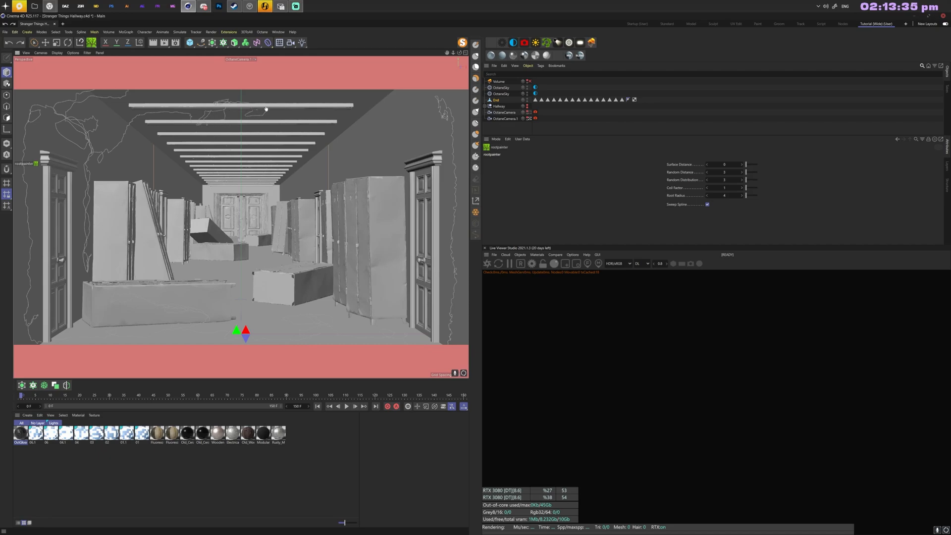
mouse_move(304, 109)
left_mouse_down()
mouse_move(376, 109)
mouse_move(427, 128)
mouse_move(450, 144)
mouse_move(465, 200)
left_mouse_up()
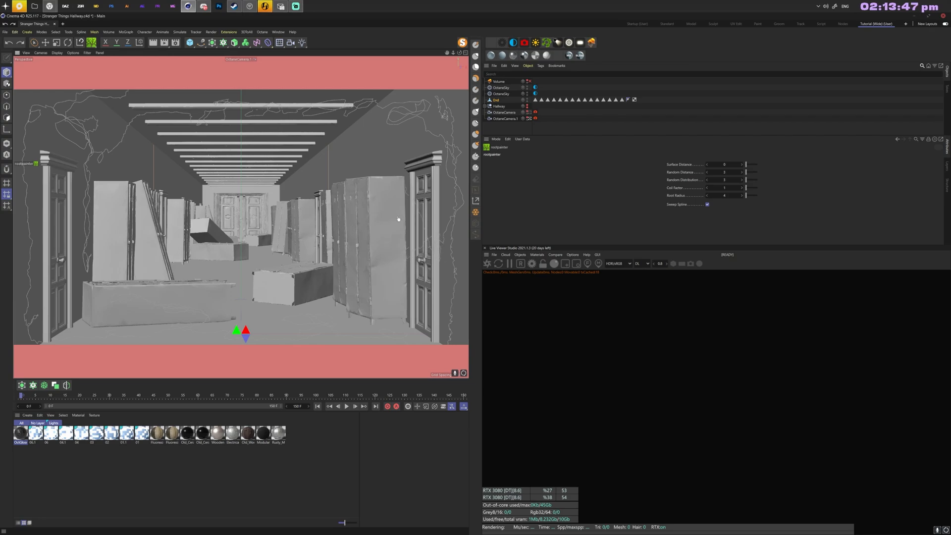
left_click_drag(416, 320, 412, 334)
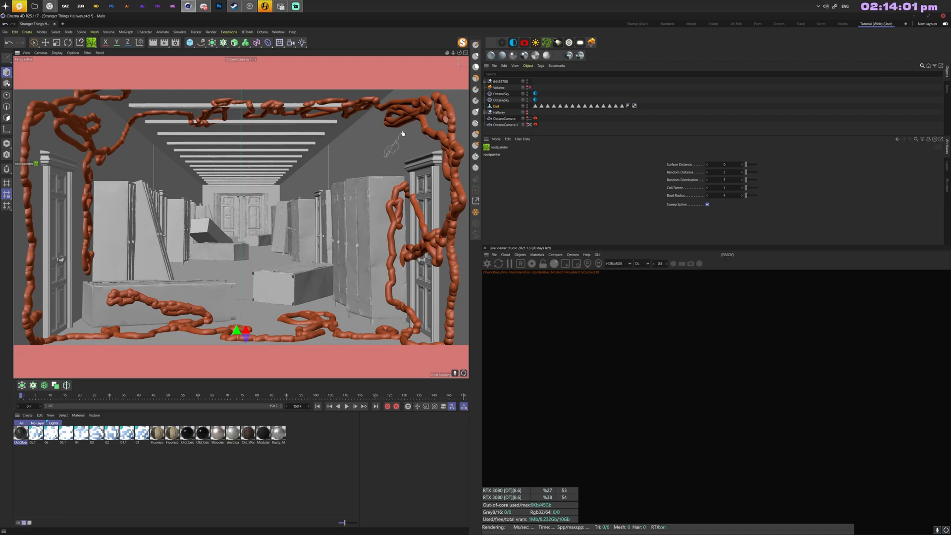
Step: Thicken the growth with more roots across the ceiling, upper wall corners, left wall, floor and toppled front cabinets
mouse_move(394, 137)
left_mouse_down()
mouse_move(345, 125)
mouse_move(341, 138)
mouse_move(374, 161)
mouse_move(352, 161)
mouse_move(359, 165)
mouse_move(363, 136)
left_mouse_up()
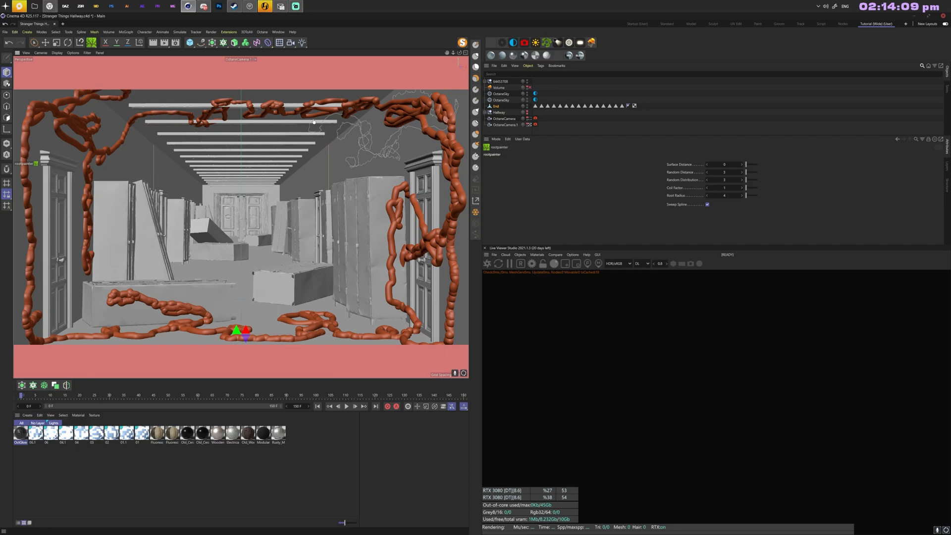
mouse_move(259, 116)
left_mouse_down()
mouse_move(267, 132)
mouse_move(132, 114)
mouse_move(127, 132)
mouse_move(111, 139)
mouse_move(139, 169)
mouse_move(96, 169)
left_mouse_up()
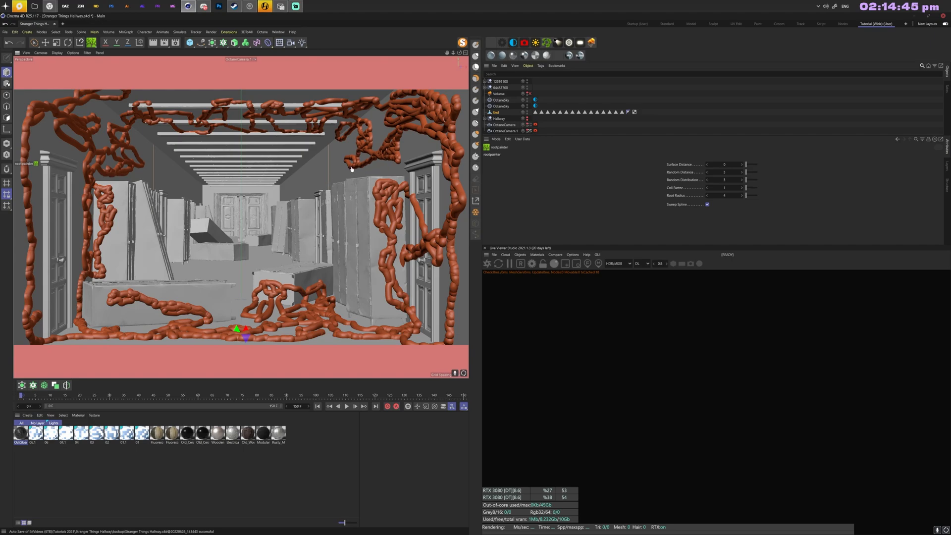
mouse_move(341, 154)
left_mouse_down()
mouse_move(343, 170)
mouse_move(329, 180)
mouse_move(336, 148)
left_mouse_up()
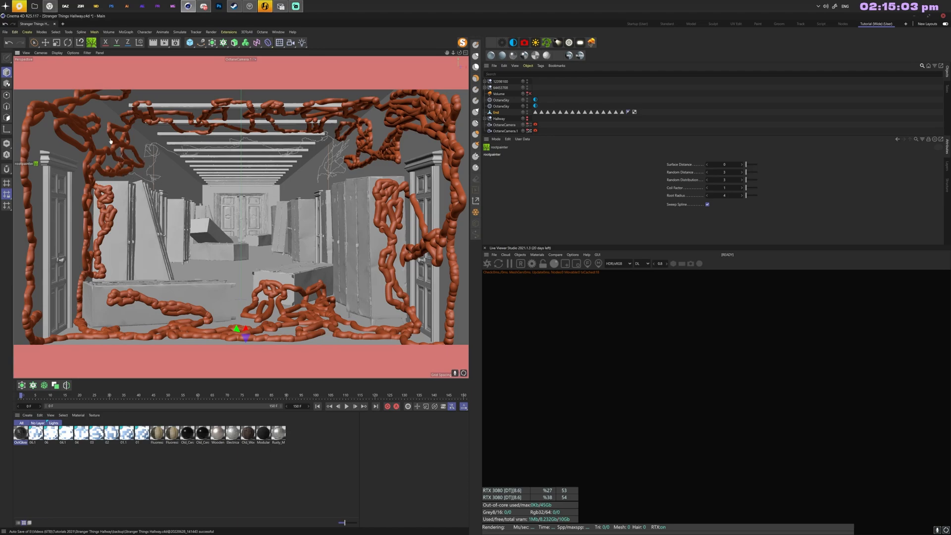
mouse_move(100, 110)
left_mouse_down()
mouse_move(165, 97)
mouse_move(383, 100)
mouse_move(378, 145)
mouse_move(413, 155)
mouse_move(372, 171)
mouse_move(382, 168)
left_mouse_up()
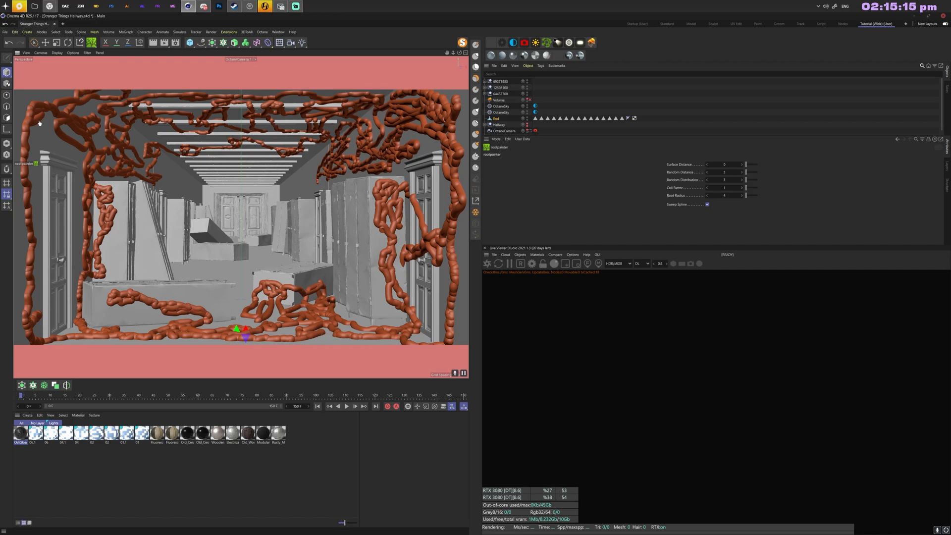
mouse_move(38, 121)
left_mouse_down()
mouse_move(81, 160)
mouse_move(76, 332)
left_mouse_up()
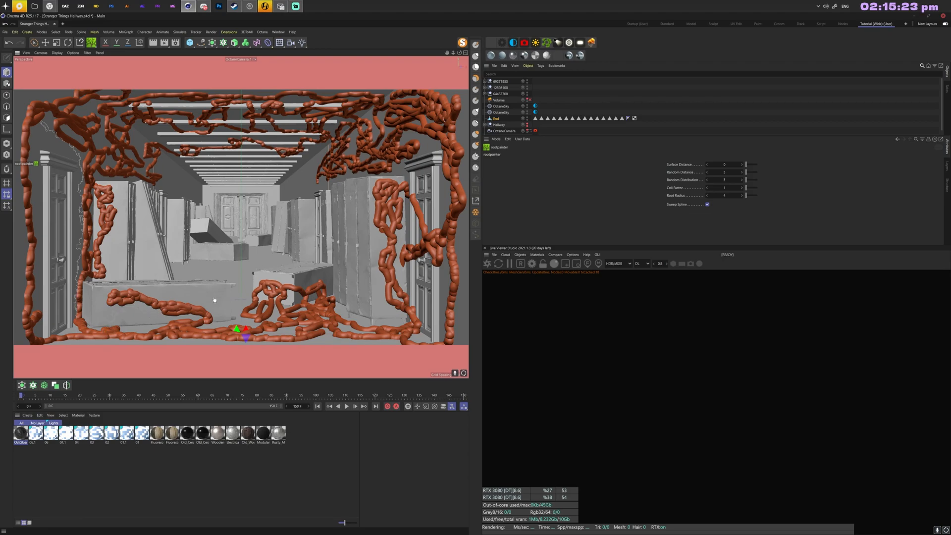
left_click_drag(203, 329, 242, 290)
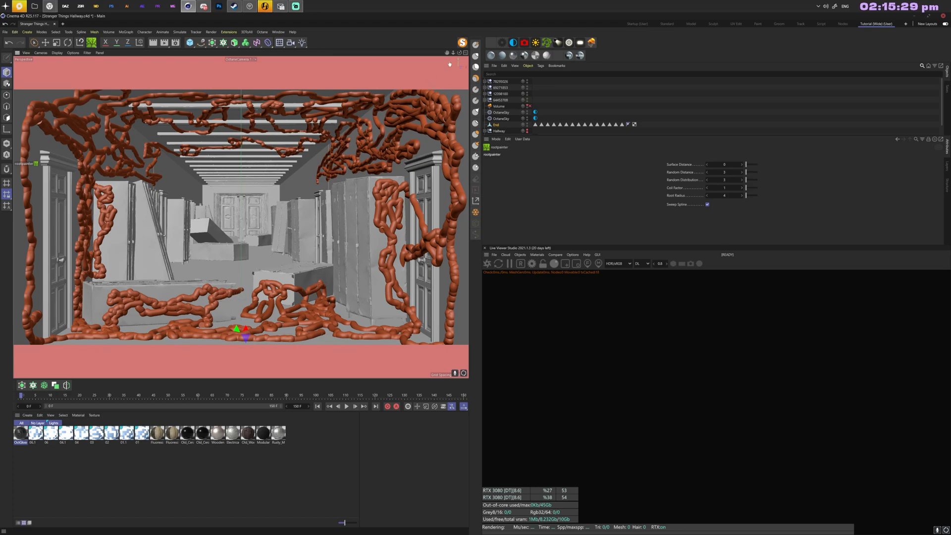
left_click_drag(453, 52, 488, 70)
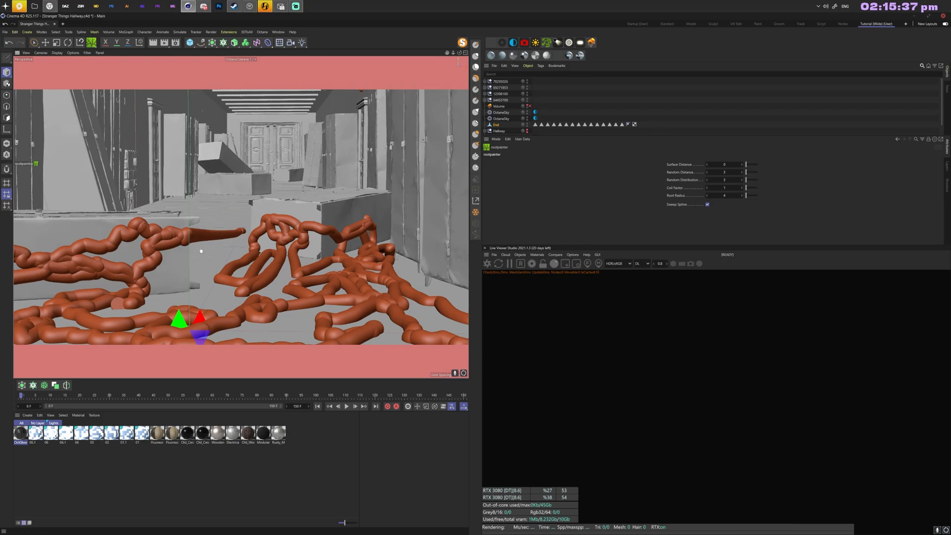
left_click_drag(460, 53, 470, 53)
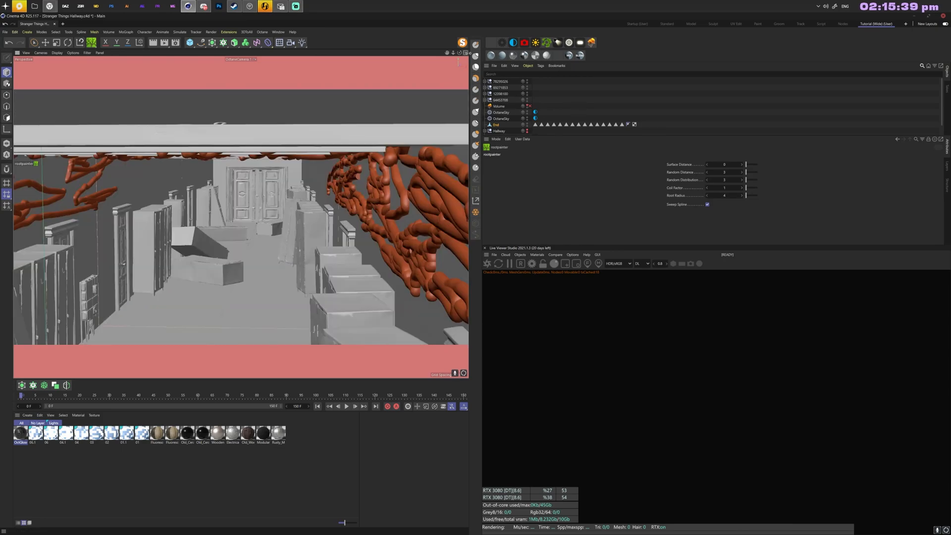
key("ctrl+shift+z")
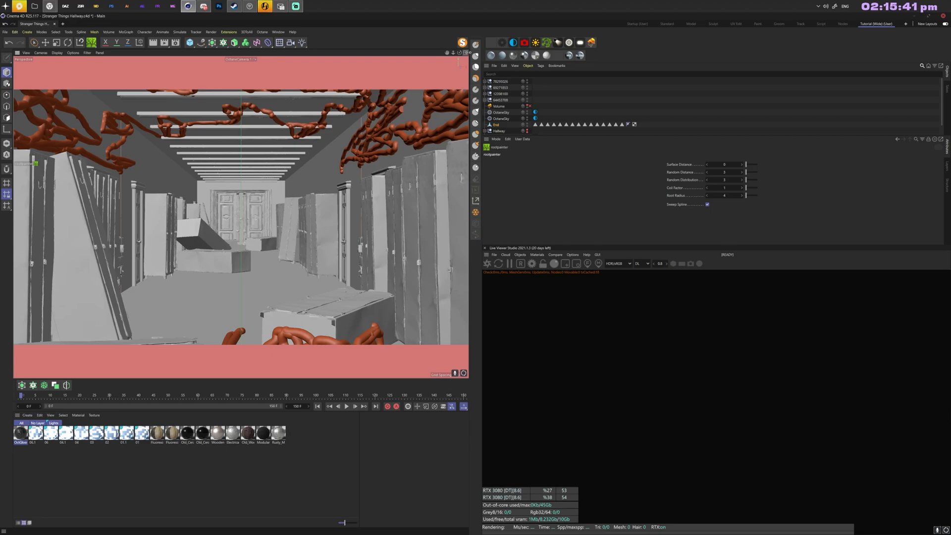
scroll(542, 99, "down", 1)
key("ctrl+shift+z")
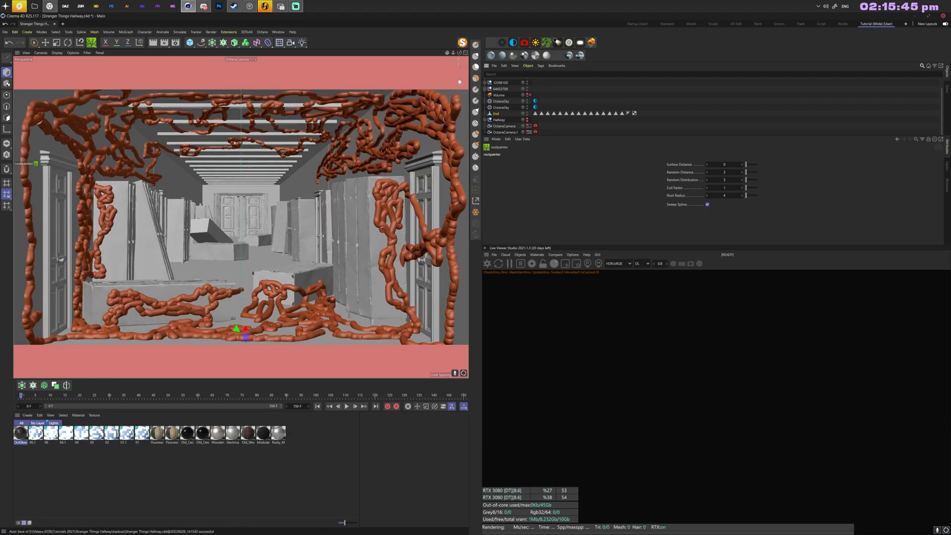
Step: Try orbiting the viewport with the Object, Center and Cursor navigation modes
left_click_drag(453, 53, 469, 52)
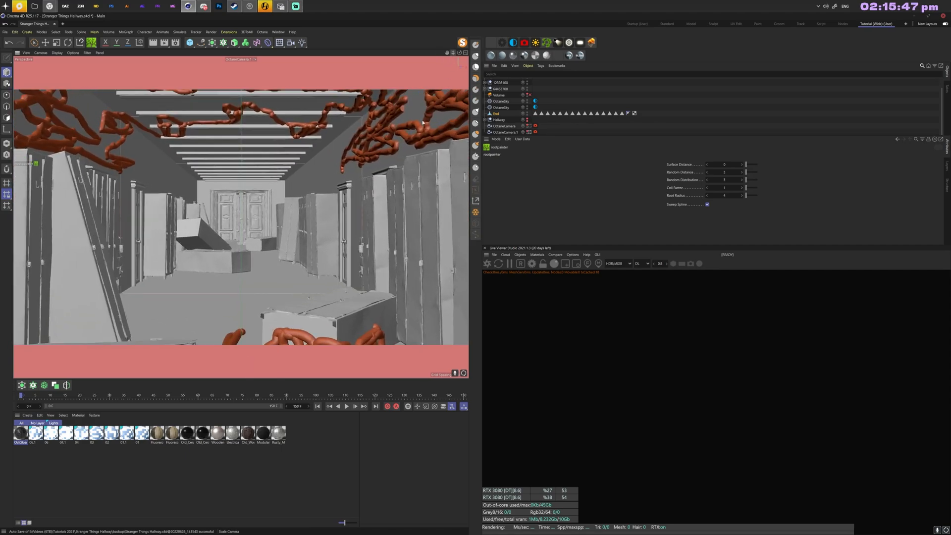
left_click(41, 52)
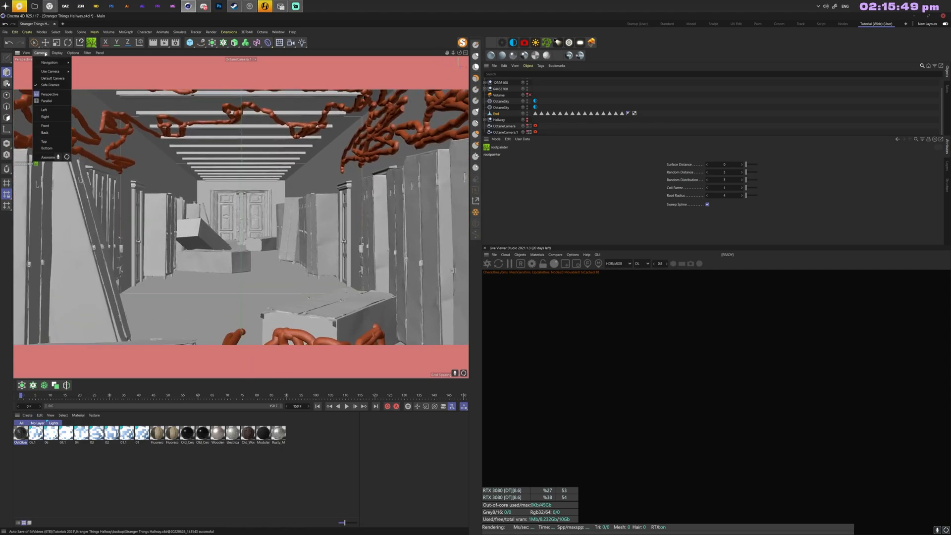
mouse_move(51, 62)
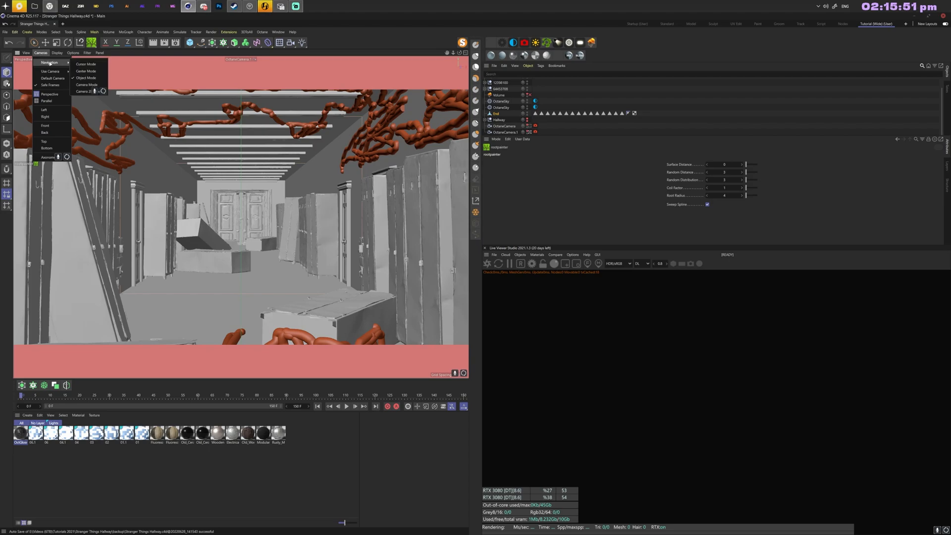
left_click(86, 78)
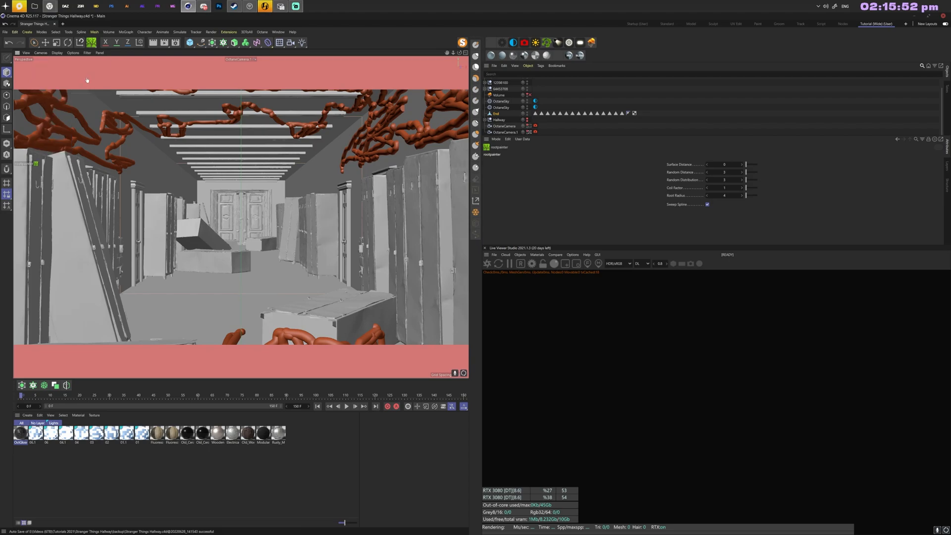
left_click(423, 217)
mouse_move(460, 53)
left_mouse_down()
mouse_move(488, 55)
mouse_move(470, 54)
left_mouse_up()
left_click(57, 53)
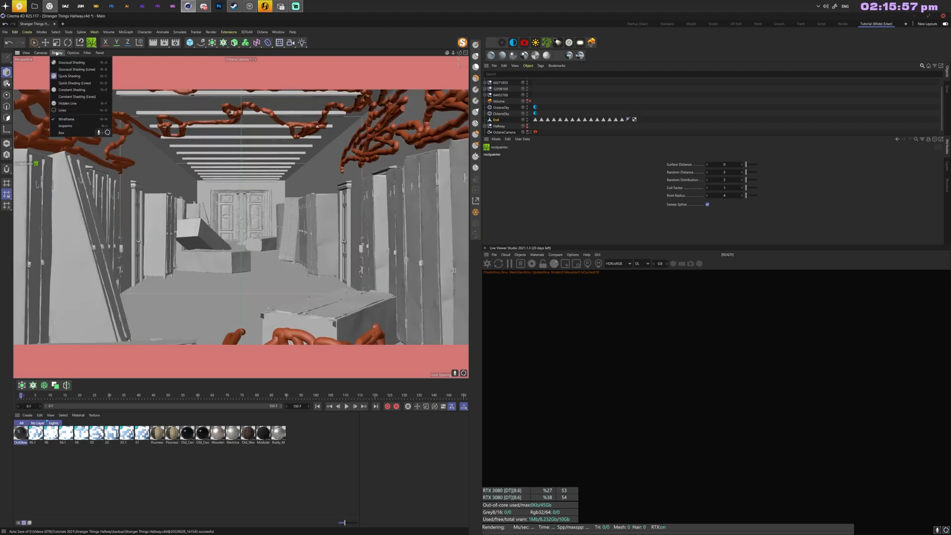
mouse_move(41, 53)
left_click(85, 70)
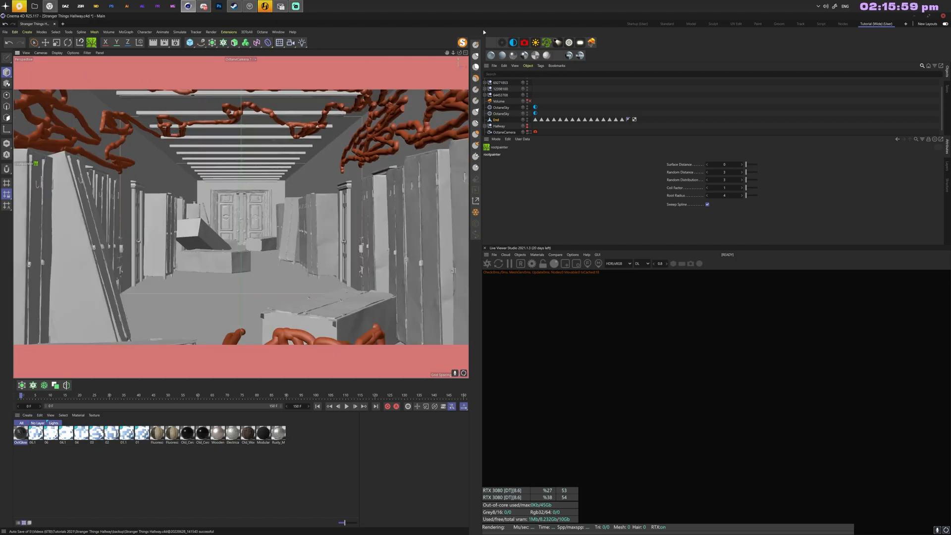
left_click_drag(460, 53, 488, 55)
key("ctrl+shift+z")
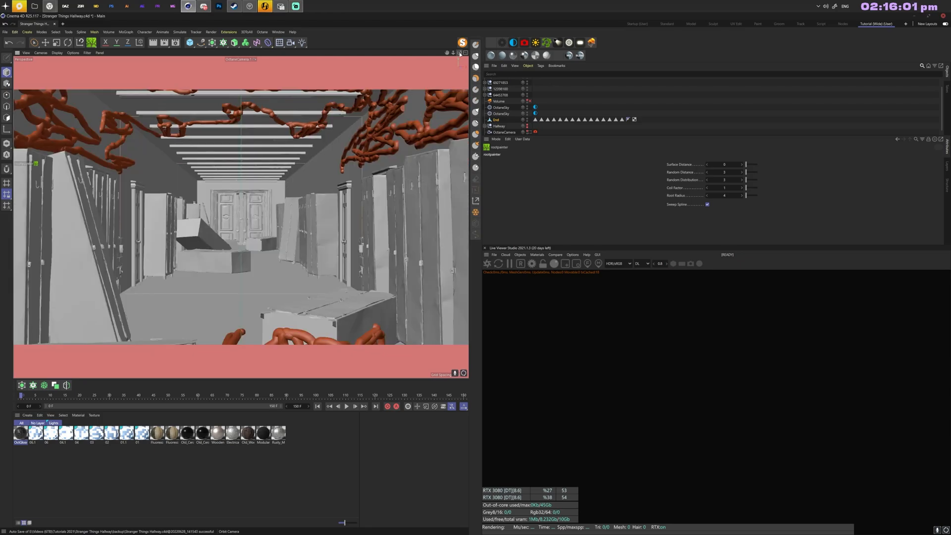
left_click(53, 53)
mouse_move(41, 53)
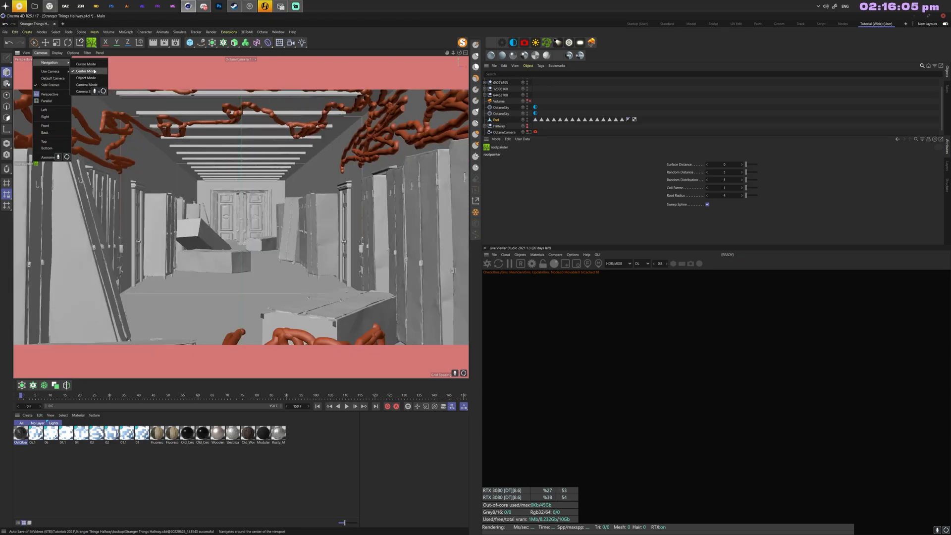
left_click(95, 69)
left_click(415, 221)
left_click_drag(459, 52, 550, 55)
key("ctrl+z")
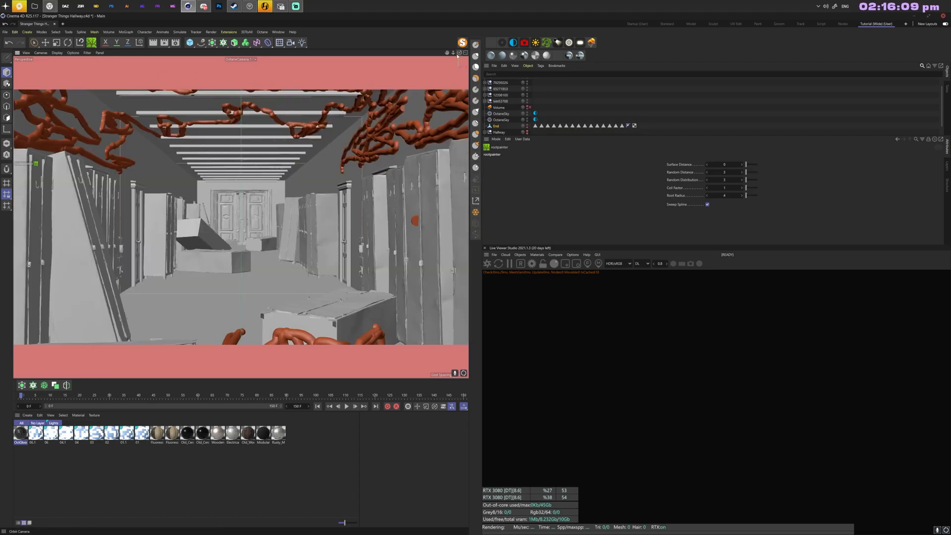
Step: Set the viewport camera navigation to Camera Mode
left_click(40, 52)
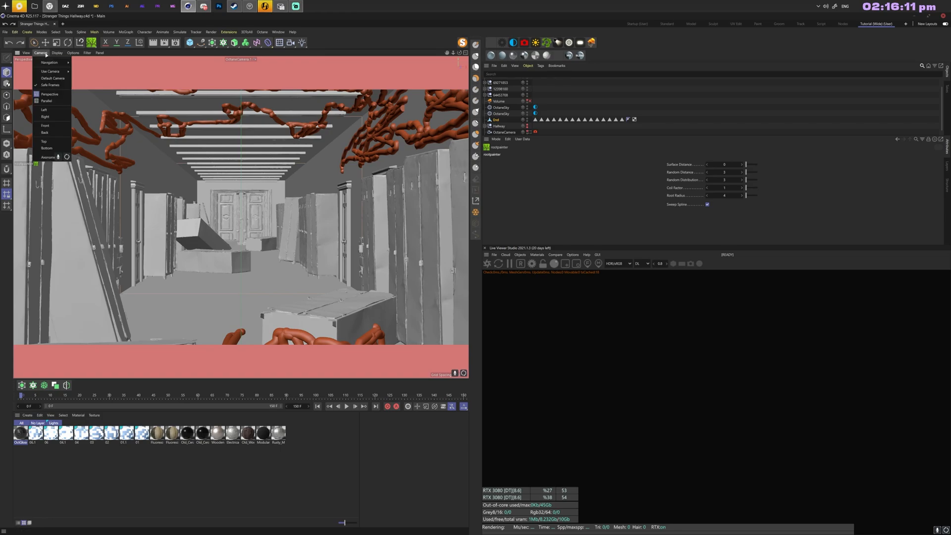
mouse_move(54, 62)
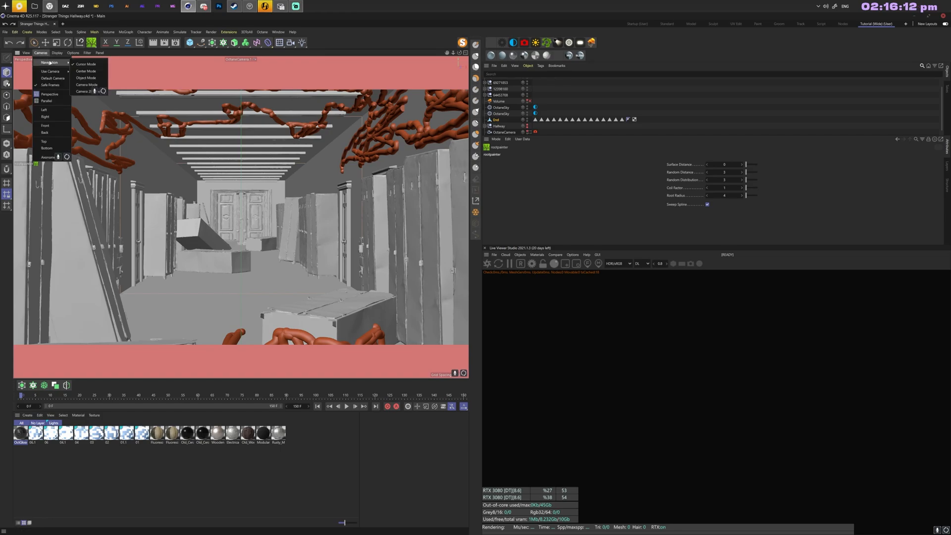
left_click(88, 85)
Step: Paint vertical roots over the standing cabinets along the right wall, extending them toward the toppled cabinet on the floor
left_click_drag(459, 53, 502, 60)
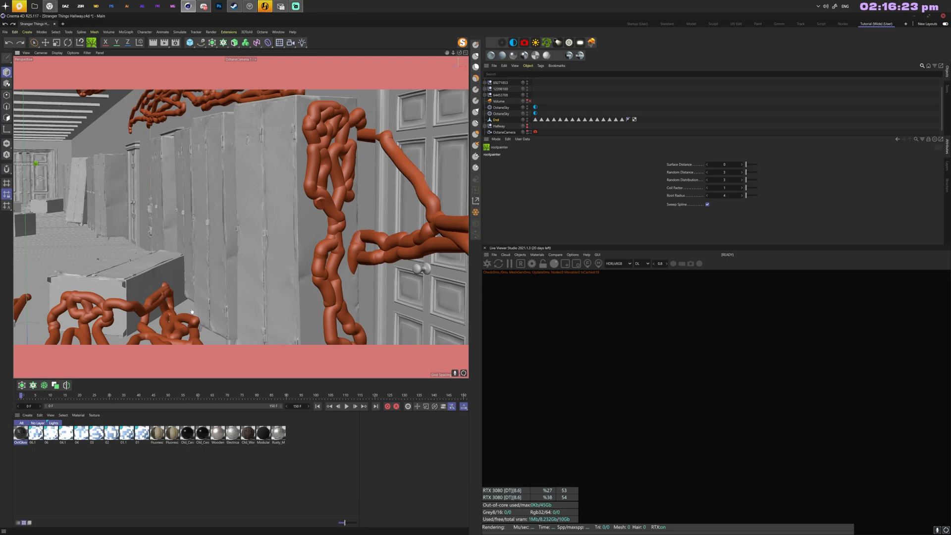
left_click(206, 211)
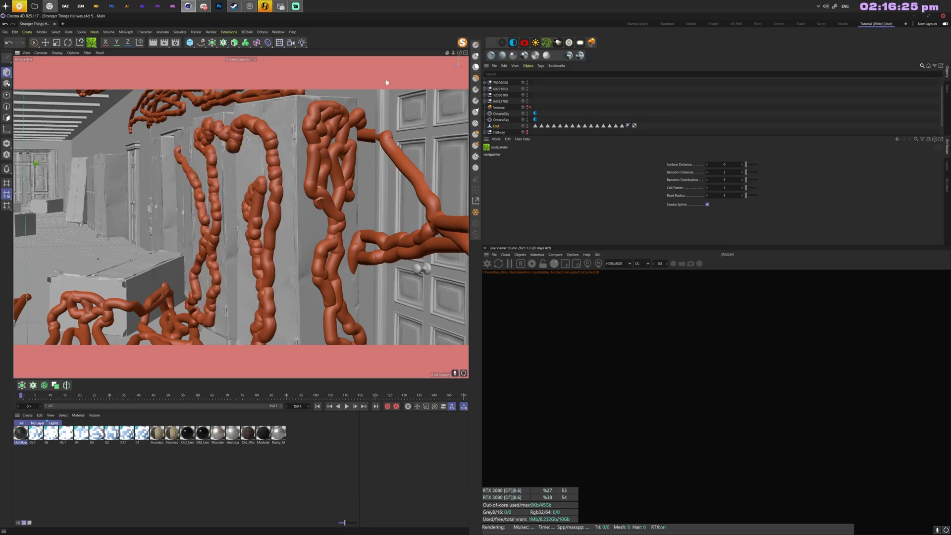
right_click_drag(241, 217, 126, 217, "alt")
left_click_drag(241, 218, 203, 214, "alt")
middle_click_drag(241, 217, 398, 214, "alt")
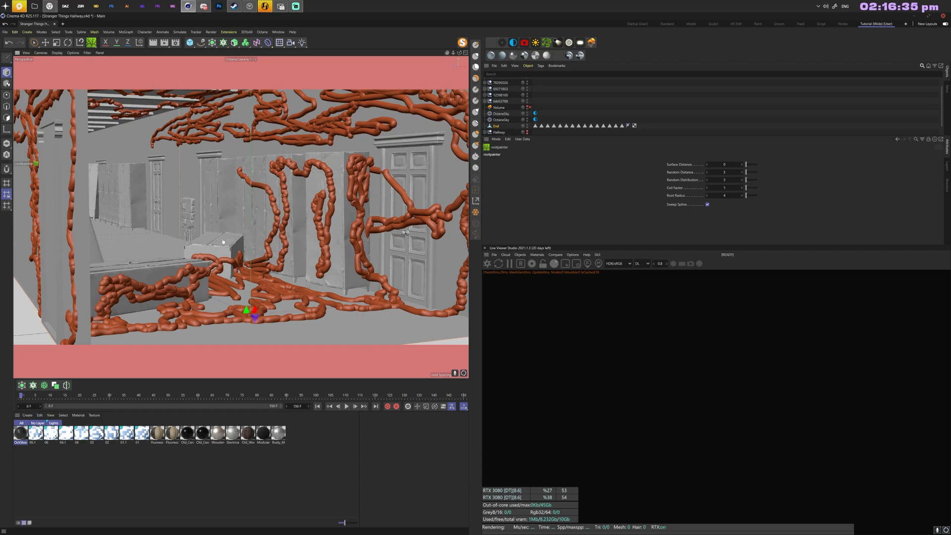
left_click(182, 242)
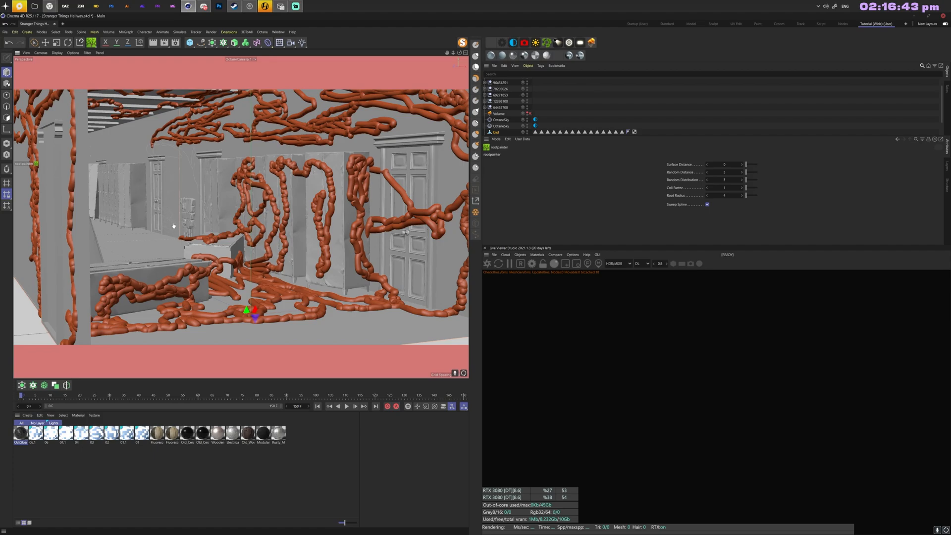
Step: Paint further roots deeper in the hallway over the right wall's doors, the floor and the leaning cabinets
mouse_move(145, 149)
left_mouse_down()
mouse_move(154, 199)
mouse_move(129, 218)
left_mouse_up()
mouse_move(218, 209)
left_mouse_down("alt")
mouse_move(198, 213)
mouse_move(307, 214)
mouse_move(248, 209)
left_mouse_up("alt")
mouse_move(128, 213)
left_mouse_down()
mouse_move(148, 193)
mouse_move(365, 260)
mouse_move(181, 112)
mouse_move(307, 150)
mouse_move(288, 117)
mouse_move(176, 324)
mouse_move(238, 219)
left_mouse_up()
mouse_move(171, 292)
left_mouse_down()
mouse_move(112, 181)
mouse_move(80, 202)
left_mouse_up()
left_click_drag(199, 213, 277, 213, "alt")
middle_click_drag(278, 213, 242, 217, "alt")
left_click_drag(447, 53, 466, 8)
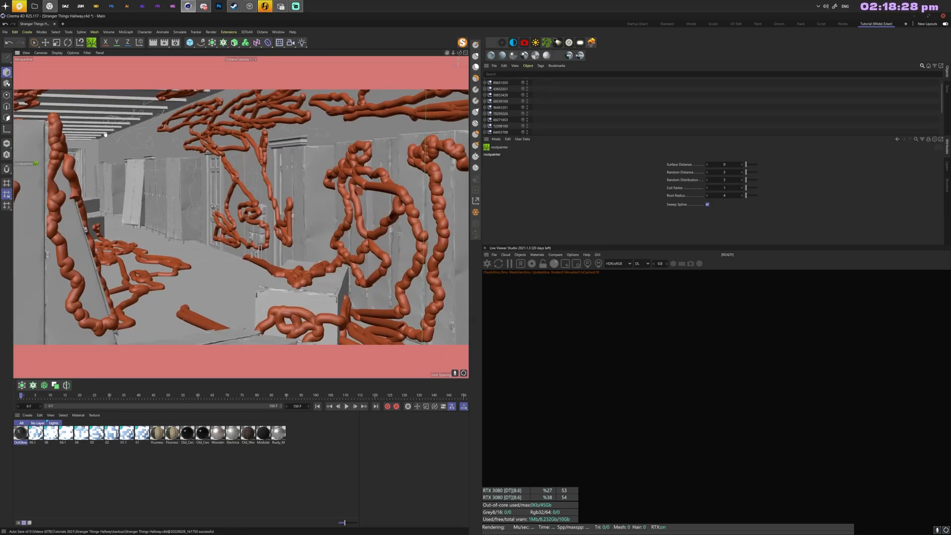
Step: Paint more roots over the hallway's side wall, doors and toppled cabinets from a turned view
left_click_drag(105, 134, 149, 124)
mouse_move(198, 198)
left_mouse_down("alt")
mouse_move(278, 233)
mouse_move(267, 163)
left_mouse_up("alt")
mouse_move(225, 229)
left_mouse_down()
mouse_move(163, 127)
mouse_move(275, 248)
mouse_move(181, 206)
mouse_move(270, 163)
left_mouse_up()
scroll(270, 198, "down", 2)
mouse_move(347, 105)
left_mouse_down()
mouse_move(297, 215)
mouse_move(324, 202)
left_mouse_up()
left_click_drag(126, 212, 198, 292)
mouse_move(311, 236)
left_mouse_down()
mouse_move(360, 342)
mouse_move(416, 264)
mouse_move(317, 325)
left_mouse_up()
left_click_drag(325, 259, 369, 324)
left_click_drag(338, 199, 419, 116)
Step: Raise the root painter's coil factor and paint more twisted roots on the cabinets while advancing down the hallway
left_click_drag(746, 188, 750, 188)
left_click_drag(335, 200, 406, 151)
left_click_drag(277, 260, 278, 317)
left_click_drag(258, 238, 297, 198, "alt")
right_click_drag(298, 198, 277, 198, "alt")
left_click_drag(460, 53, 460, 74)
left_click_drag(453, 53, 466, 52)
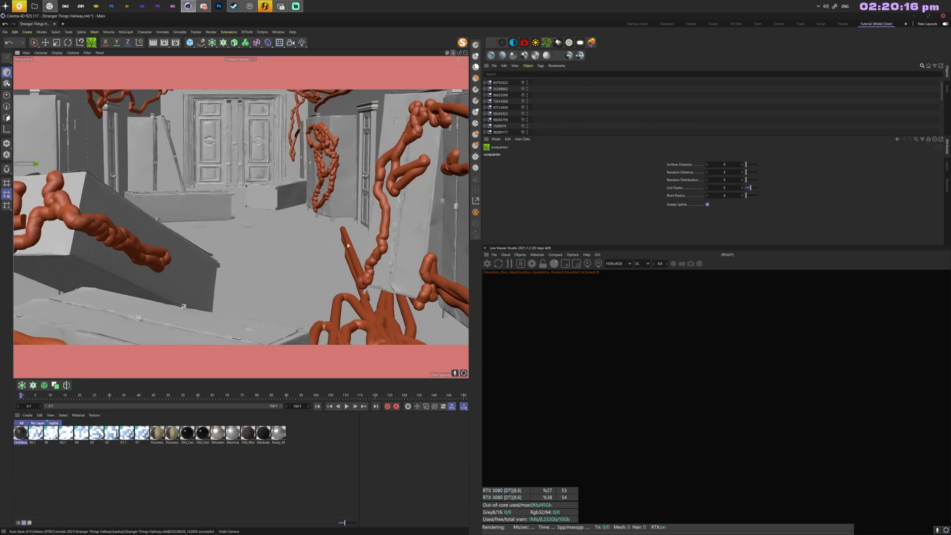
Step: Try painting roots on the floor before the far doors, resetting the coil factor to 1, and undo those strokes
left_click_drag(321, 226, 265, 296)
left_click_drag(281, 214, 188, 231)
left_click_drag(247, 241, 245, 299)
left_click_drag(751, 188, 746, 188)
left_click_drag(278, 318, 336, 250)
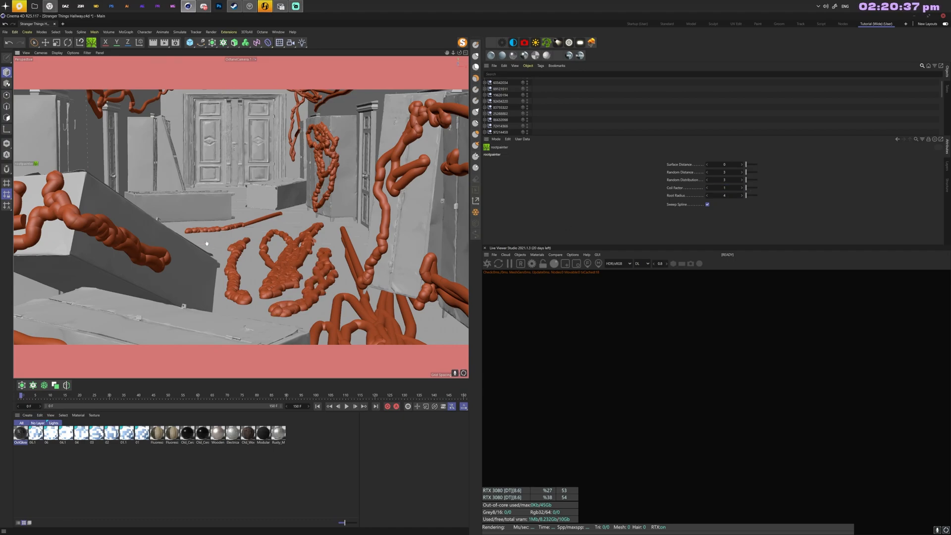
key("ctrl+z")
key("ctrl+z")
key("ctrl+z")
key("ctrl+z")
left_click_drag(276, 295, 316, 218)
key("ctrl+z")
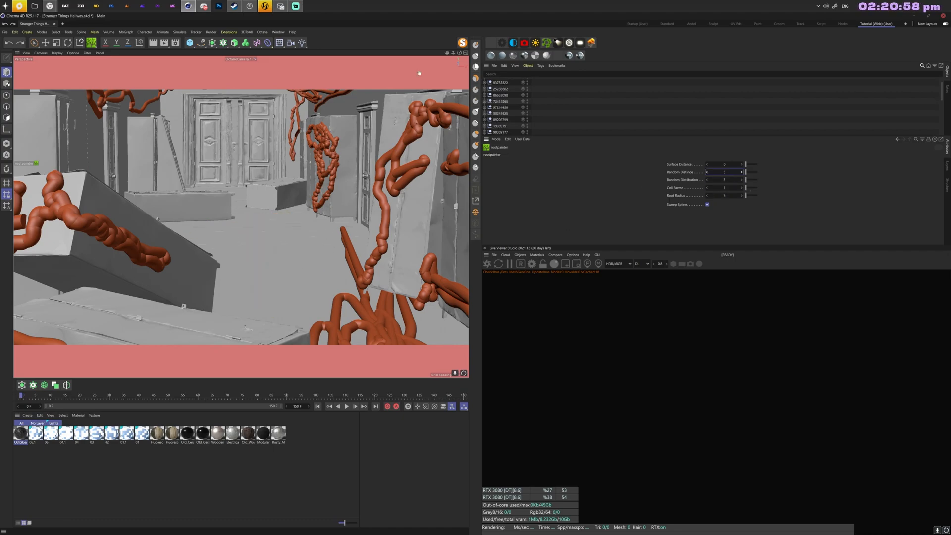
Step: Paint roots across the left wall, the ceiling, the cabinets and the floor near the far end of the hallway
right_click_drag(349, 164, 278, 163, "alt")
mouse_move(278, 198)
left_mouse_down("alt")
mouse_move(346, 199)
mouse_move(199, 199)
left_mouse_up("alt")
left_click_drag(178, 98, 85, 172)
left_click_drag(99, 134, 132, 202)
left_click_drag(147, 119, 34, 120)
left_click_drag(240, 102, 272, 114)
left_click_drag(291, 149, 278, 273)
left_click_drag(400, 283, 301, 248)
mouse_move(361, 139)
left_mouse_down()
mouse_move(357, 185)
mouse_move(373, 163)
left_mouse_up()
Step: Set the coil factor to 4 and paint further coiled roots on the floor, left side and cabinets near the far end
double_click(724, 188)
type("4")
left_click_drag(460, 53, 427, 52)
left_click_drag(447, 52, 448, 49)
left_click_drag(459, 52, 441, 53)
left_click_drag(247, 249, 208, 317)
left_click_drag(109, 144, 96, 217)
left_click_drag(256, 214, 268, 204)
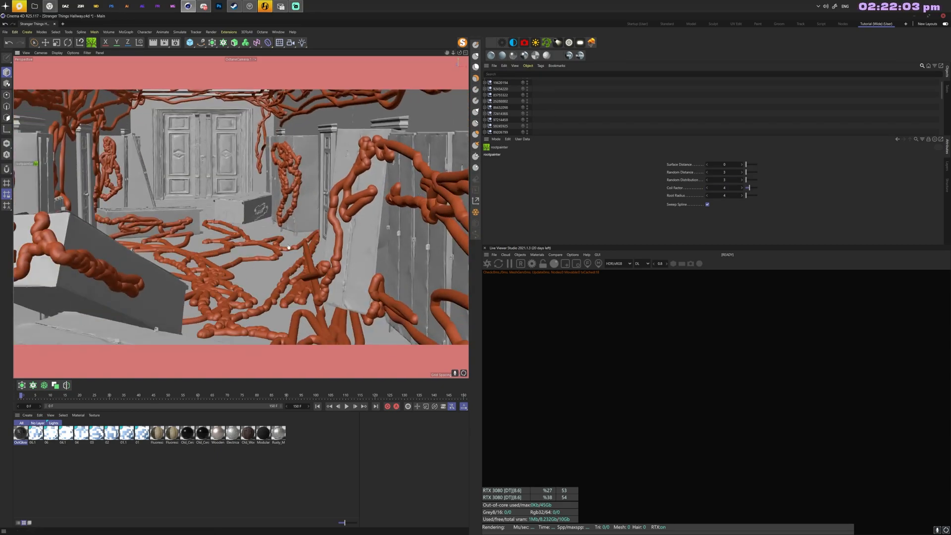
left_click_drag(303, 149, 309, 248)
mouse_move(453, 53)
left_mouse_down()
mouse_move(436, 53)
mouse_move(461, 53)
mouse_move(443, 52)
left_mouse_up()
Step: Select the End object and paint roots around the far double doors and over the neighbouring right wall
scroll(505, 114, "down", 20)
left_click(506, 133)
left_click(496, 113)
left_click(91, 43)
mouse_move(93, 141)
left_mouse_down()
mouse_move(117, 283)
mouse_move(250, 245)
mouse_move(257, 144)
left_mouse_up()
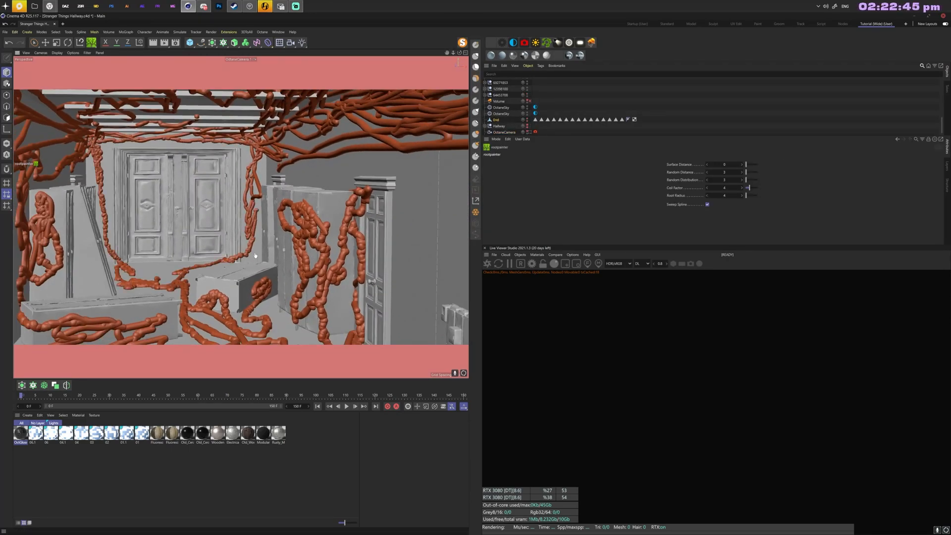
left_click_drag(166, 280, 255, 248)
left_click_drag(446, 319, 402, 342)
left_click_drag(402, 342, 388, 163)
Step: Switch the viewport to the first OctaneCamera and scrub the timeline to review the root coverage
scroll(526, 118, "down", 3)
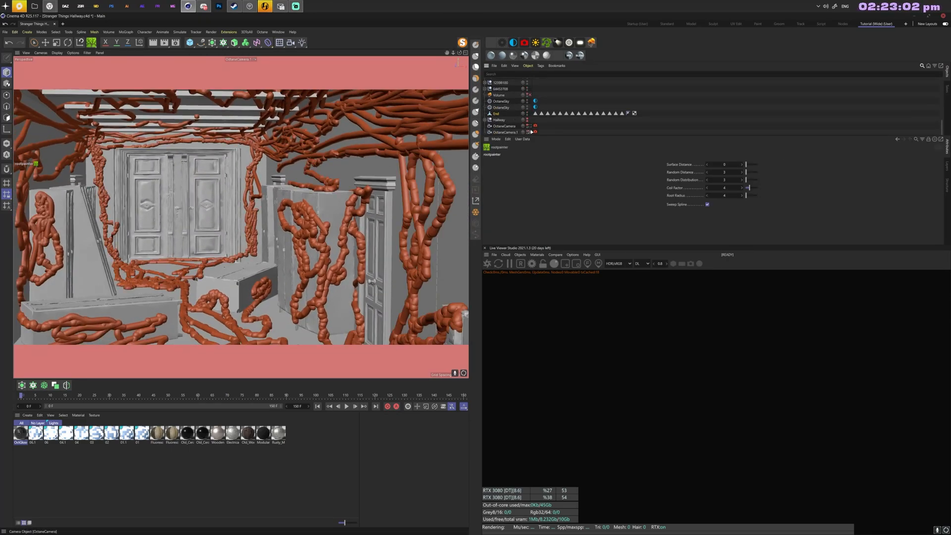
left_click(530, 127)
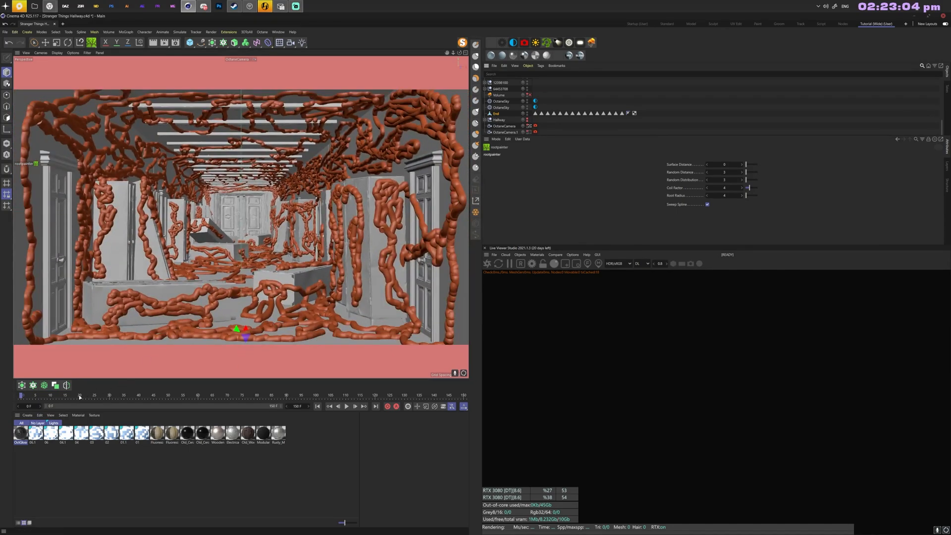
left_click_drag(82, 397, 1, 409)
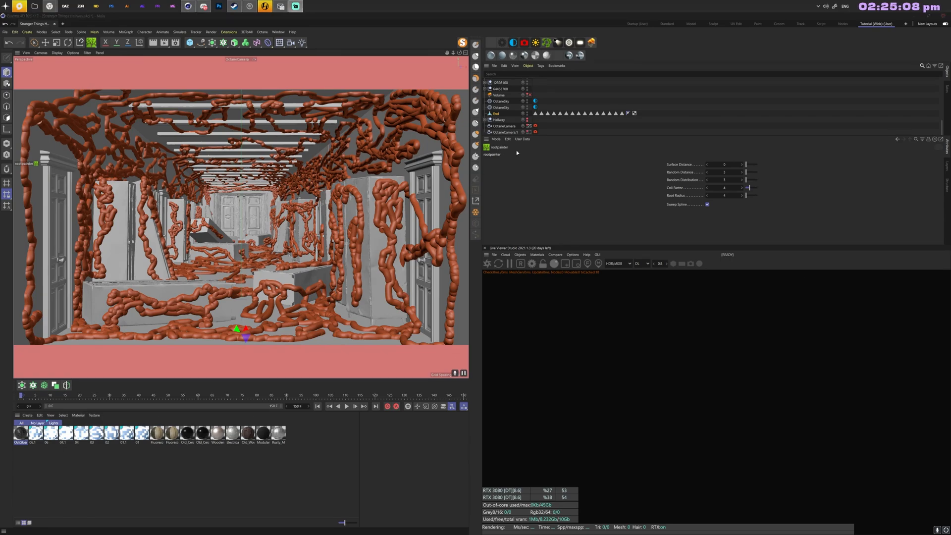
Step: Enlarge the object list and inspect the root groups' contents, toggling one root sweep off and back on
left_click_drag(556, 137, 547, 302)
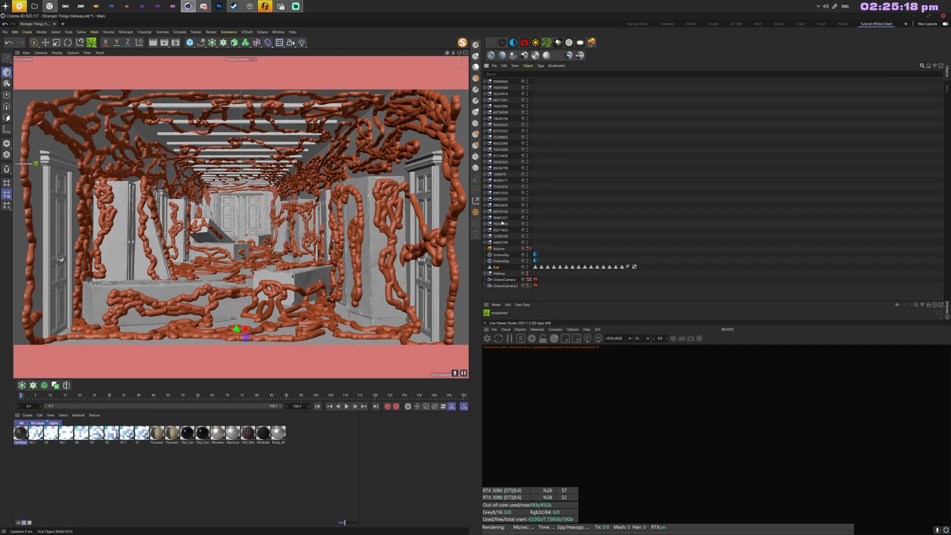
left_click(514, 75)
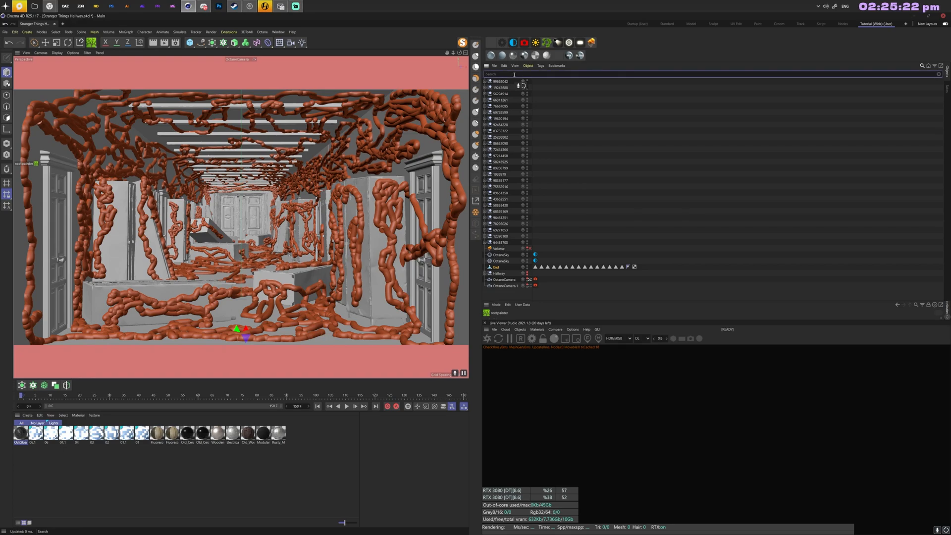
left_click(485, 82)
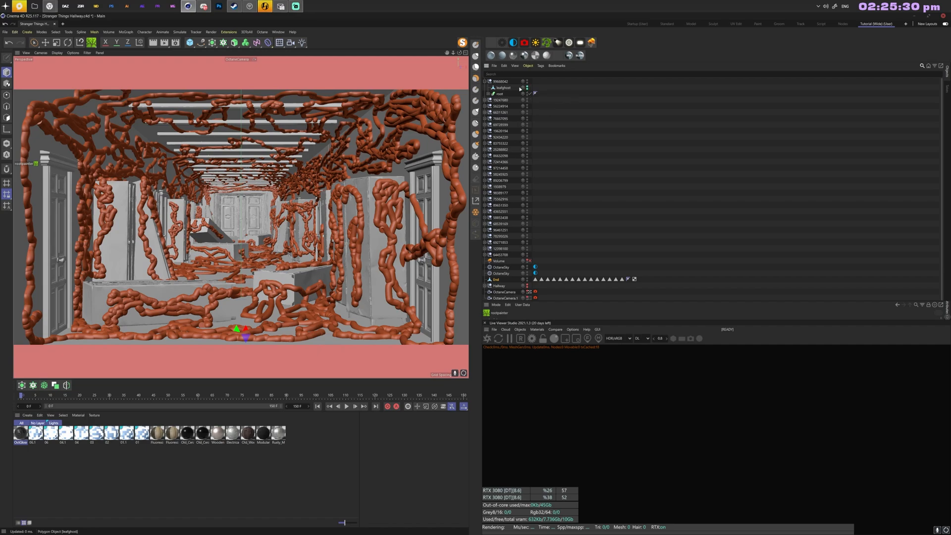
left_click(485, 82)
left_click(485, 242)
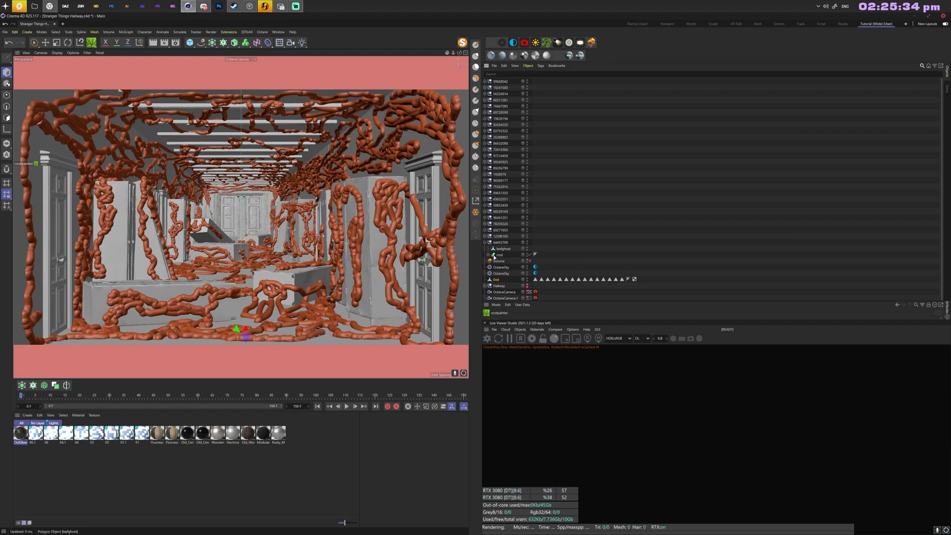
double_click(527, 255, "alt")
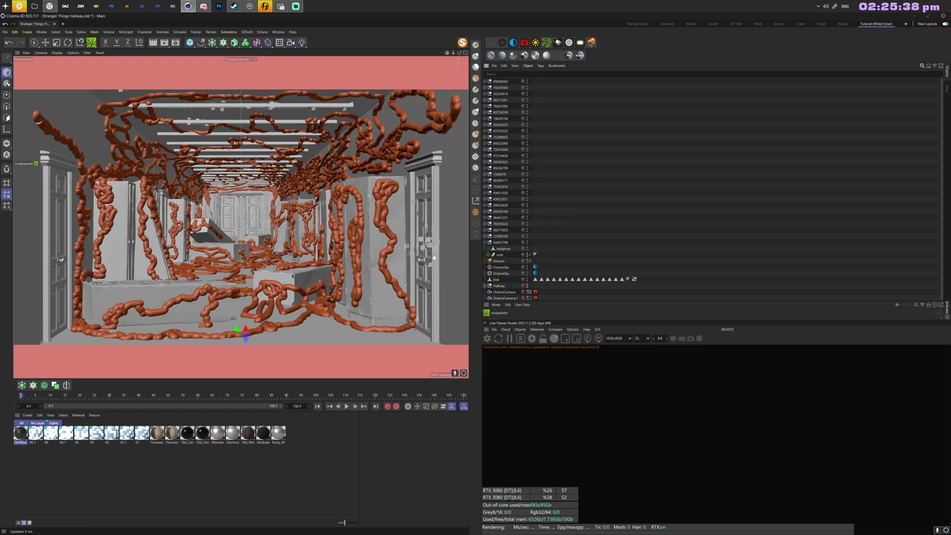
left_click(528, 254, "alt")
Step: Filter the objects by "leaf", delete all the leafghost objects and clear the filter
left_click(509, 75)
type("leaf")
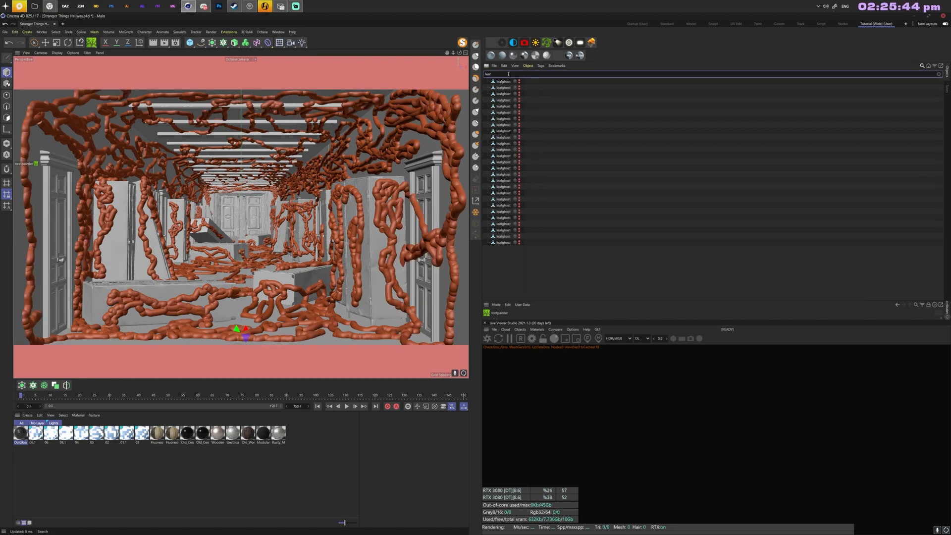
left_click(503, 82)
left_click(503, 242, "shift")
key("Delete")
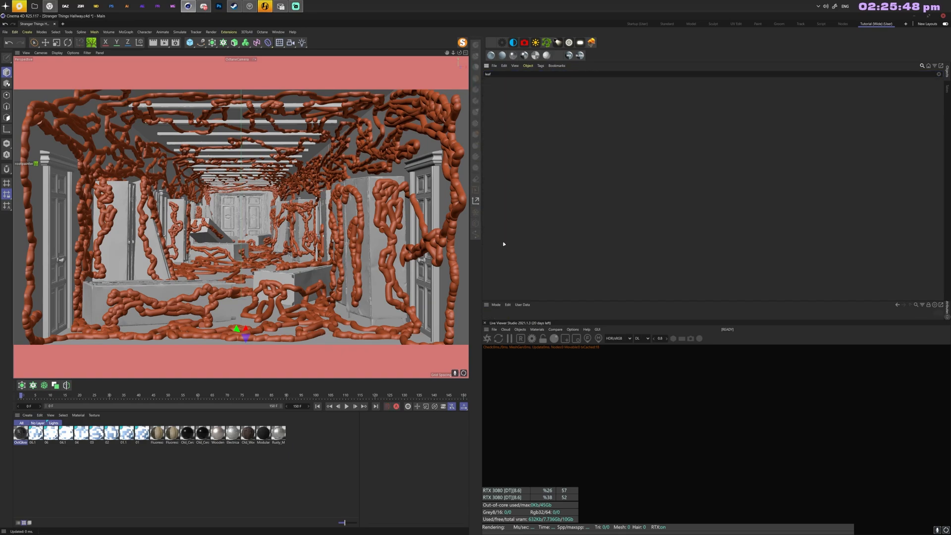
left_click(939, 74)
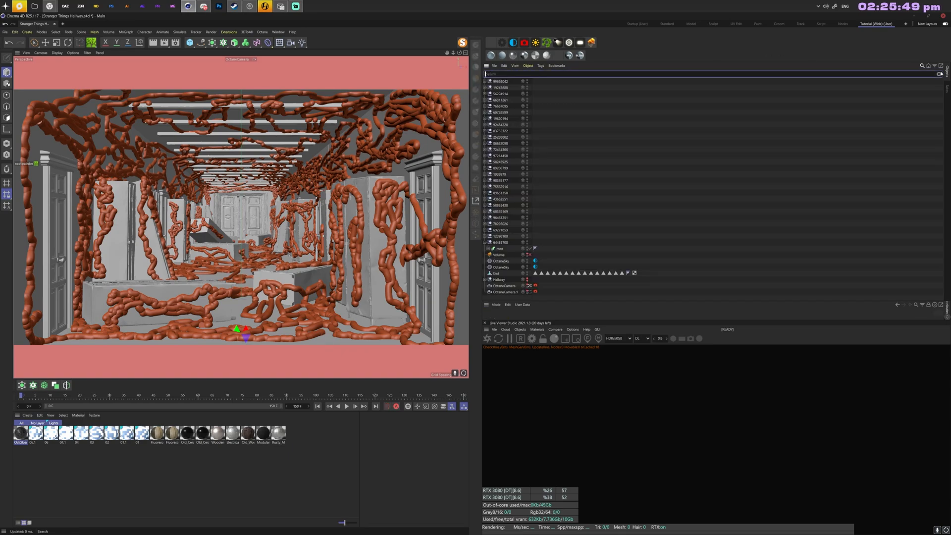
Step: Select all the root groups and merge them into one mesh with Connect Objects + Delete
left_click(485, 106)
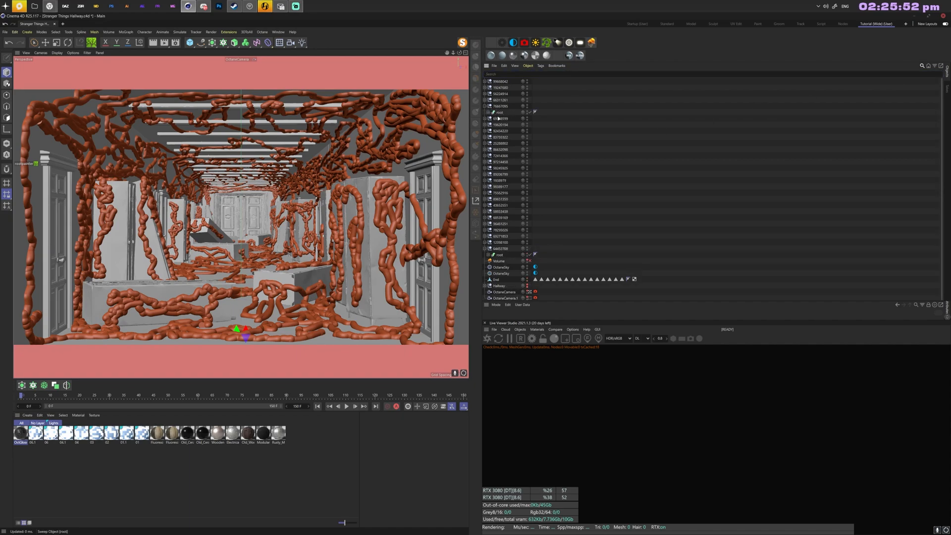
left_click(485, 106)
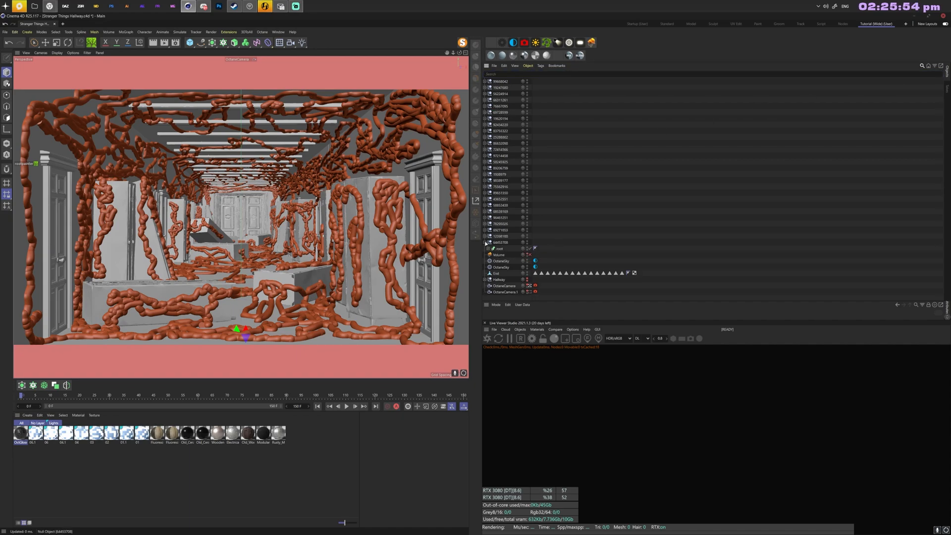
left_click(485, 243)
left_click(501, 242)
left_click(501, 82, "shift")
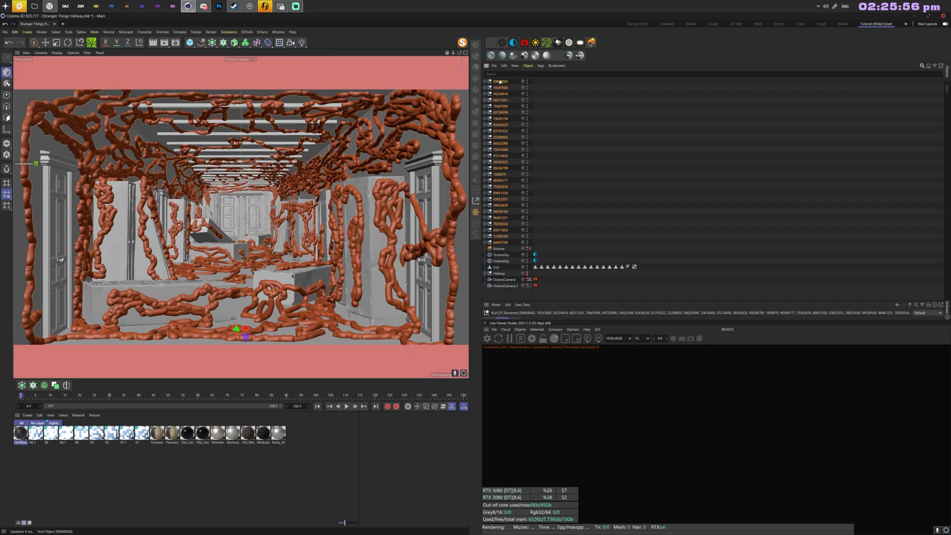
right_click(501, 82)
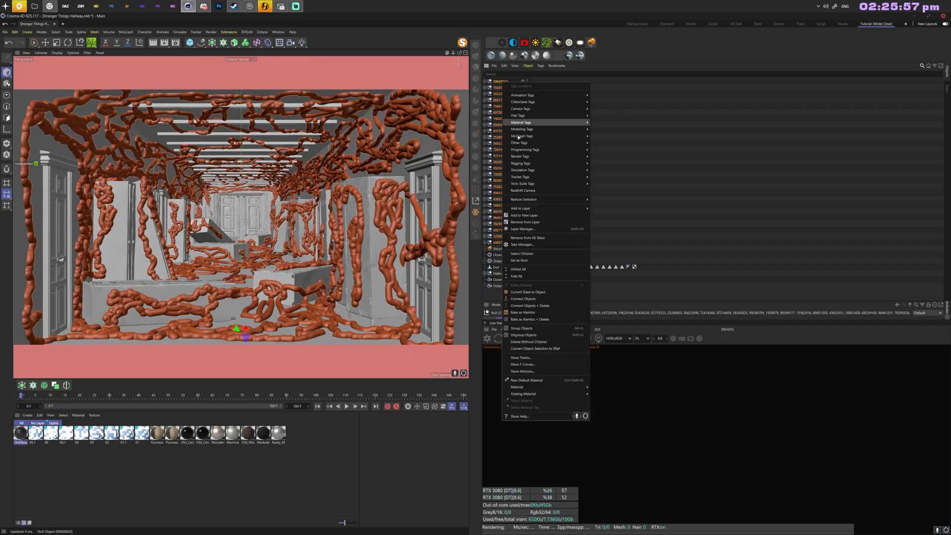
left_click(544, 306)
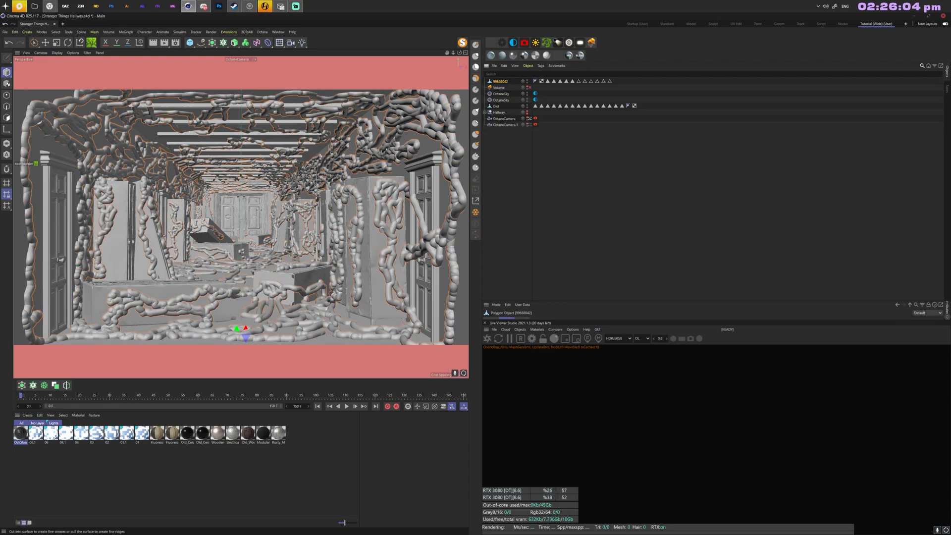
Step: Examine the merged root mesh's points in point mode, then return to model mode
key("e")
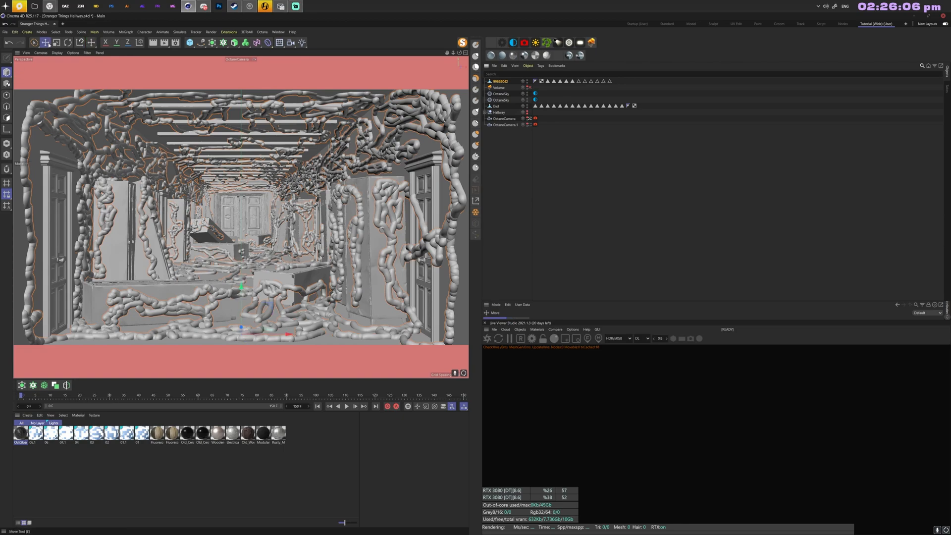
left_click(516, 175)
left_click(501, 82)
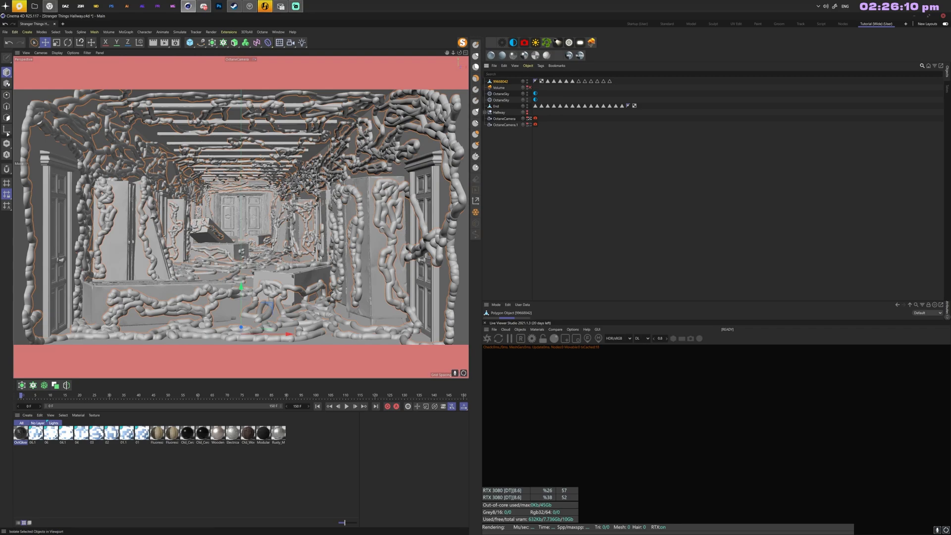
left_click(6, 96)
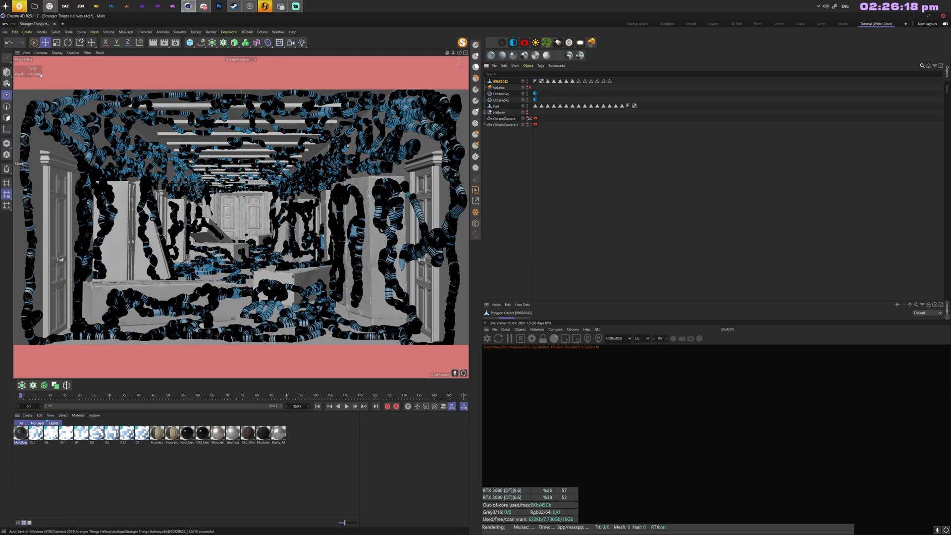
left_click(7, 72)
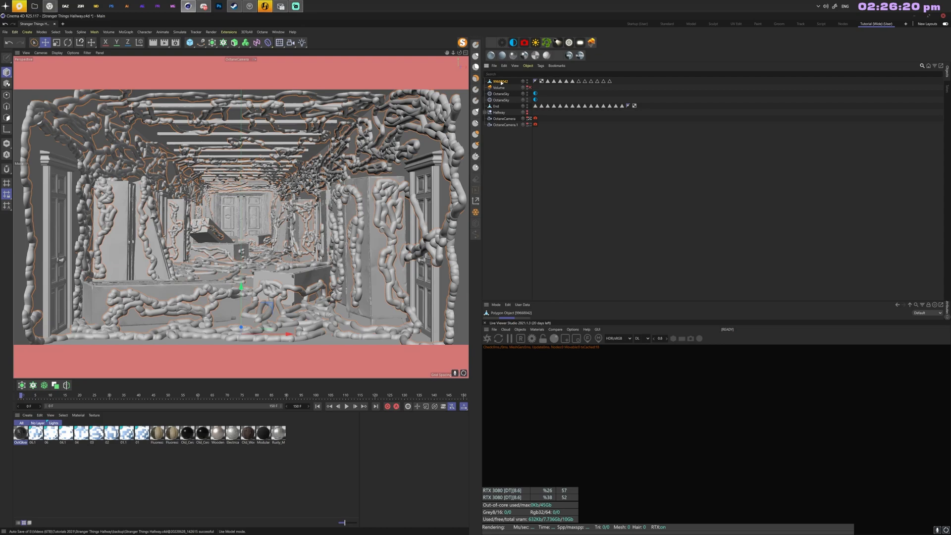
Step: Add a Displacer deformer and make it a child of the merged root mesh
key("shift+c")
type("displ")
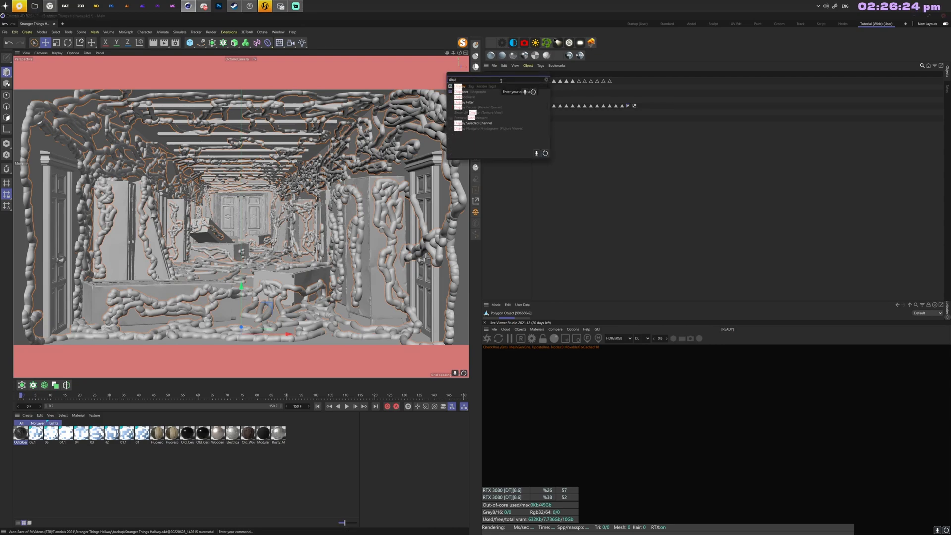
key("Down")
key("Return")
left_click_drag(499, 82, 500, 88)
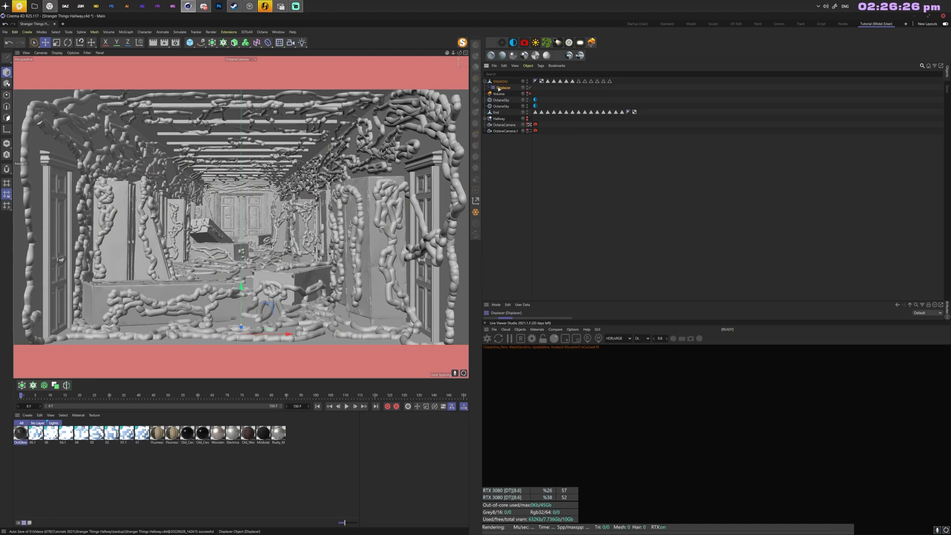
Step: Enlarge the Displacer's settings area and assign a Noise shader to it
left_click_drag(560, 300, 559, 167)
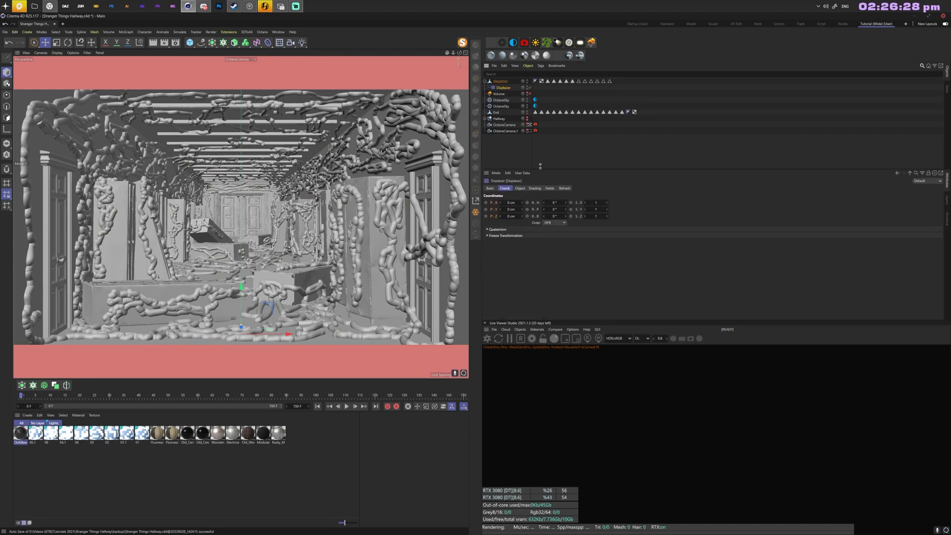
left_click(535, 186)
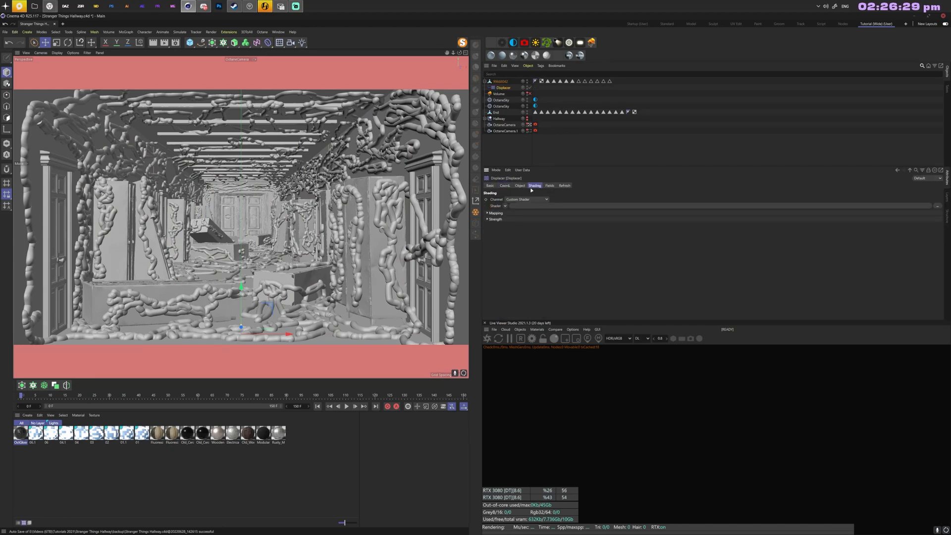
left_click(498, 207)
left_click(515, 279)
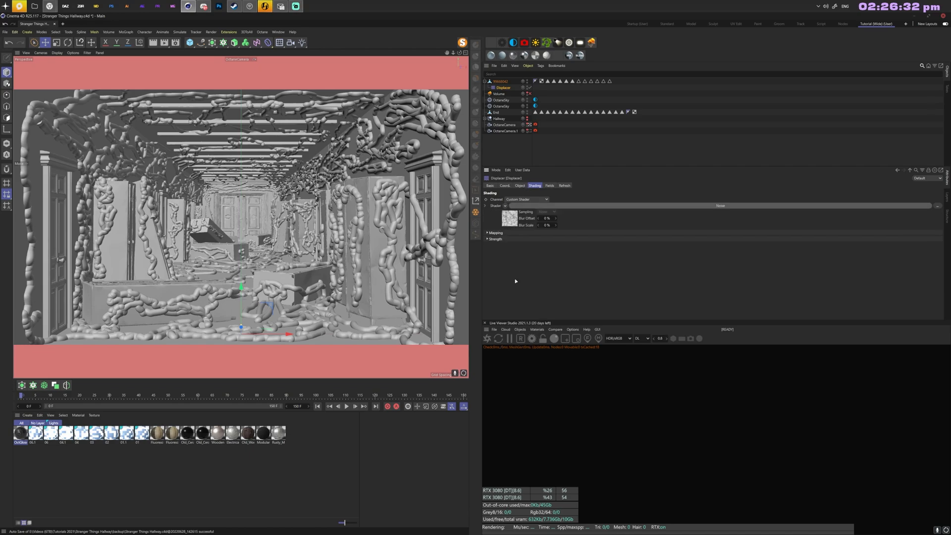
Step: Try the Cranal, Dents, Electric and Naki noise types in the Displacer's Noise shader
left_click(511, 218)
left_click(560, 257)
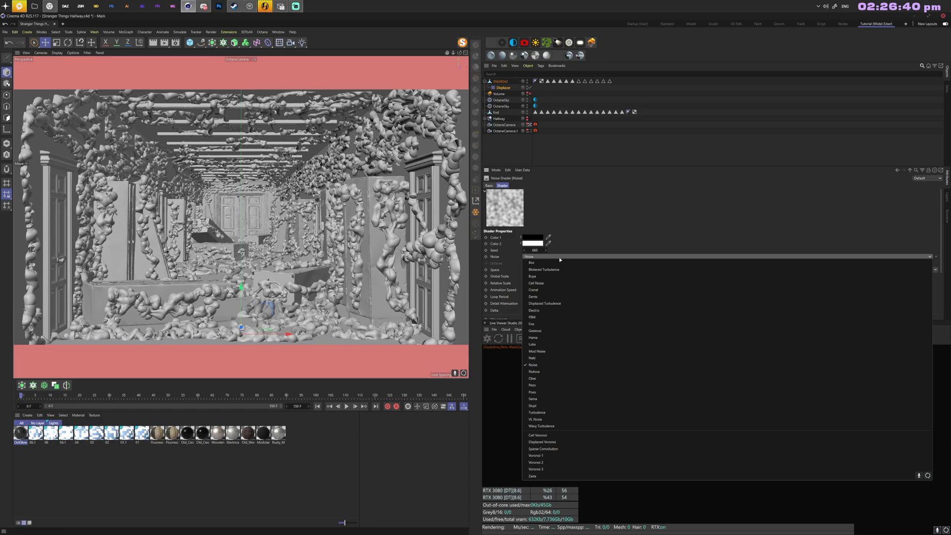
left_click(556, 291)
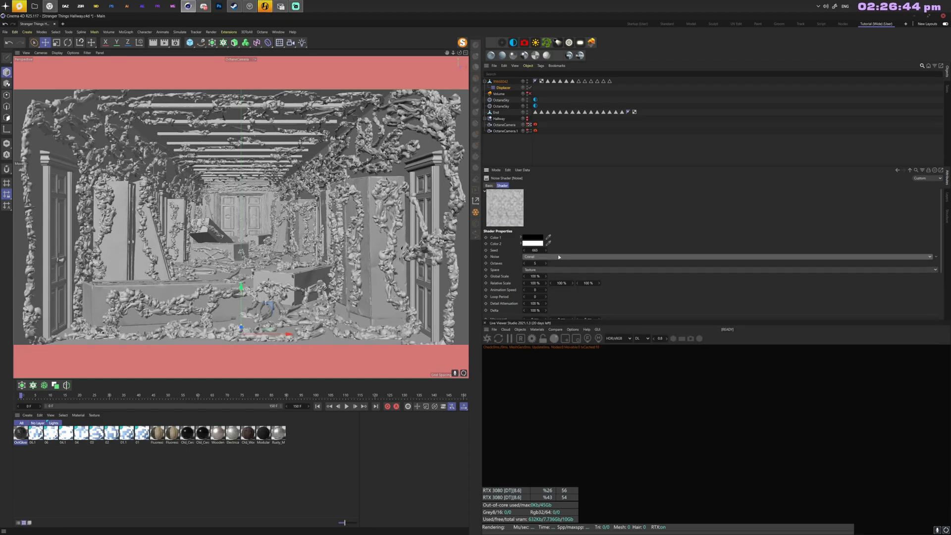
left_click(559, 258)
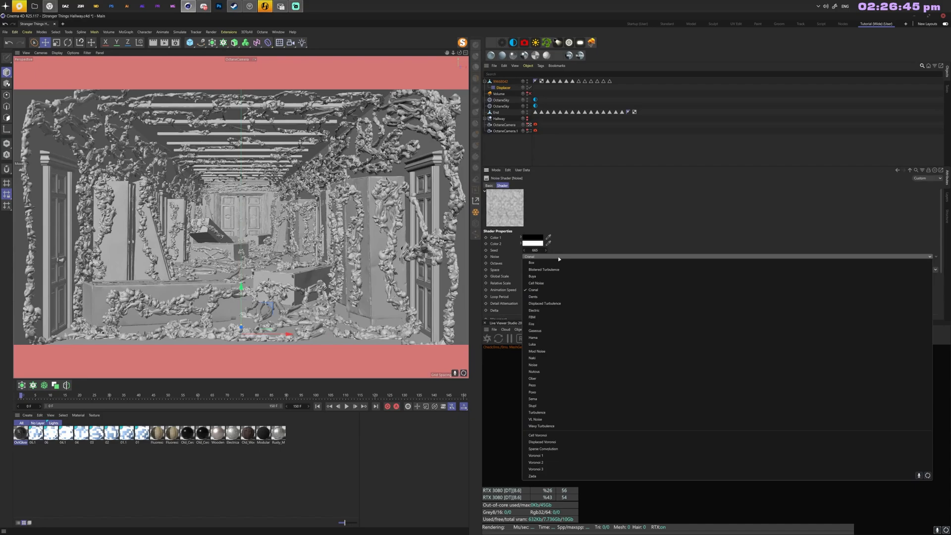
left_click(548, 297)
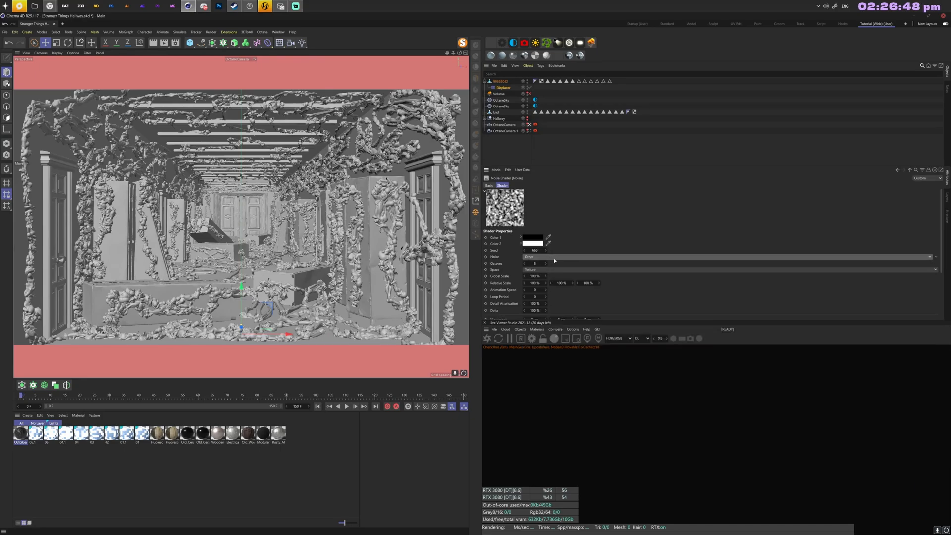
left_click(554, 258)
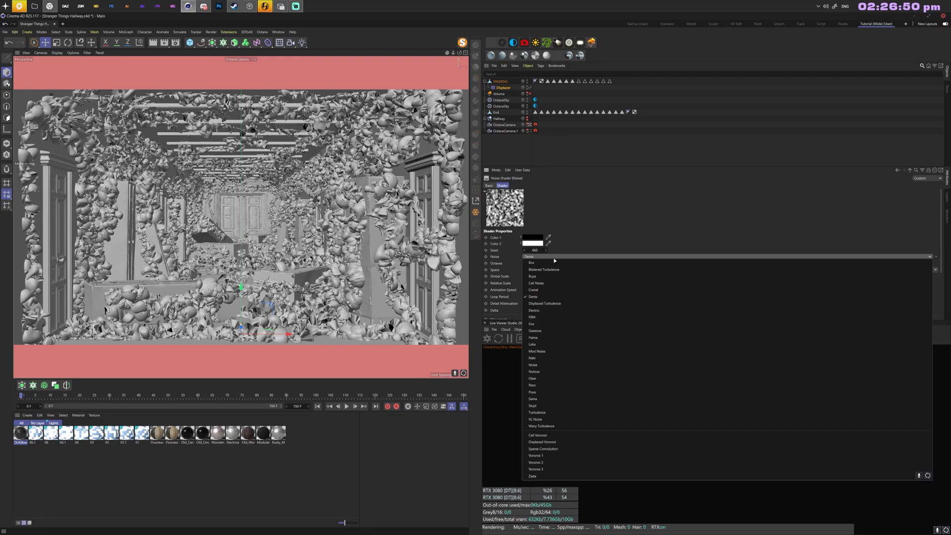
left_click(548, 311)
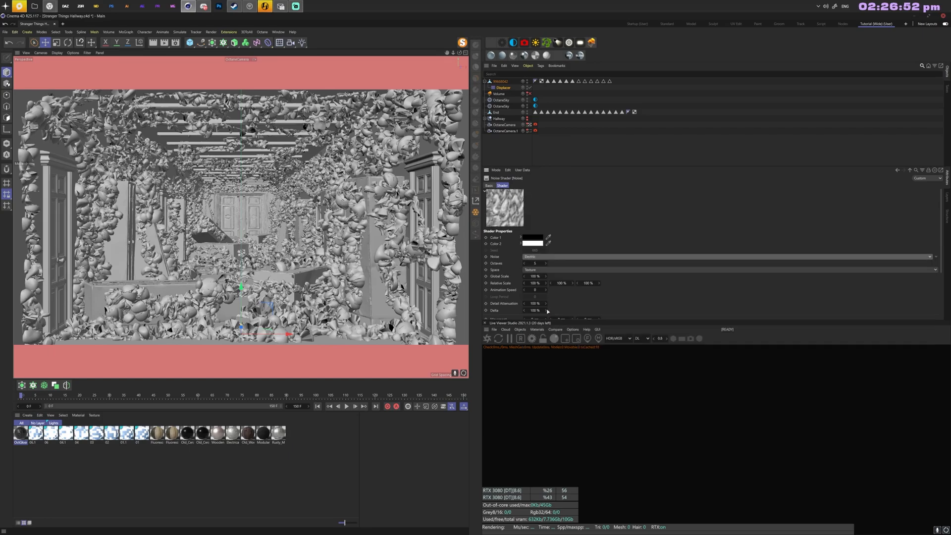
left_click(559, 257)
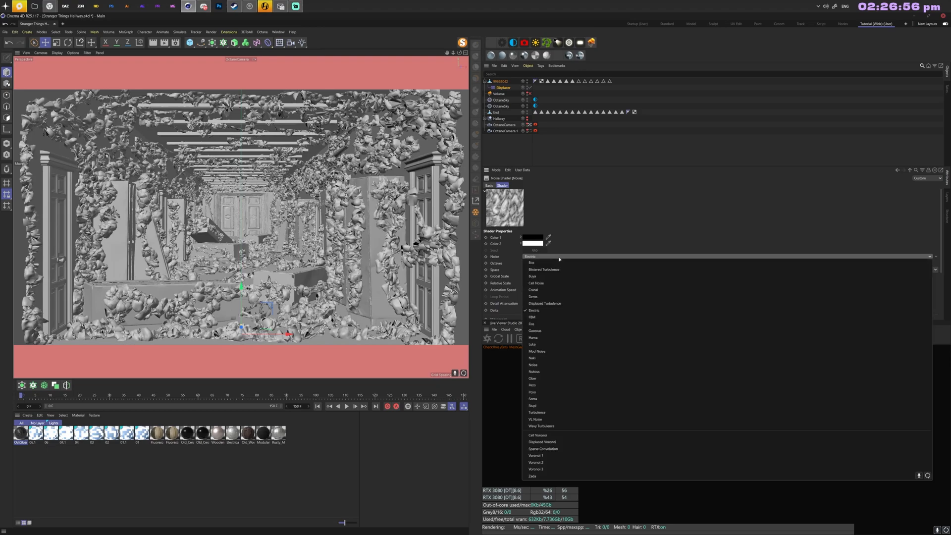
left_click(548, 358)
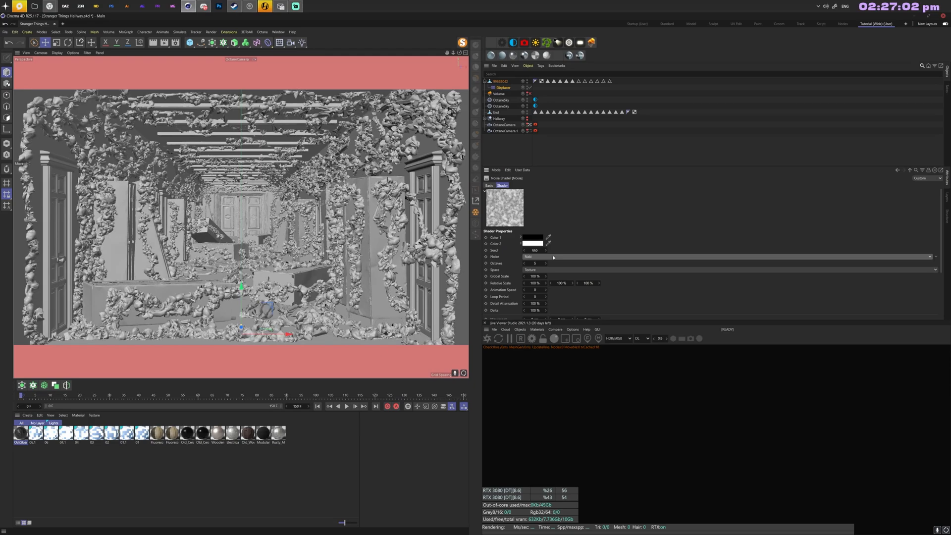
left_click(554, 258)
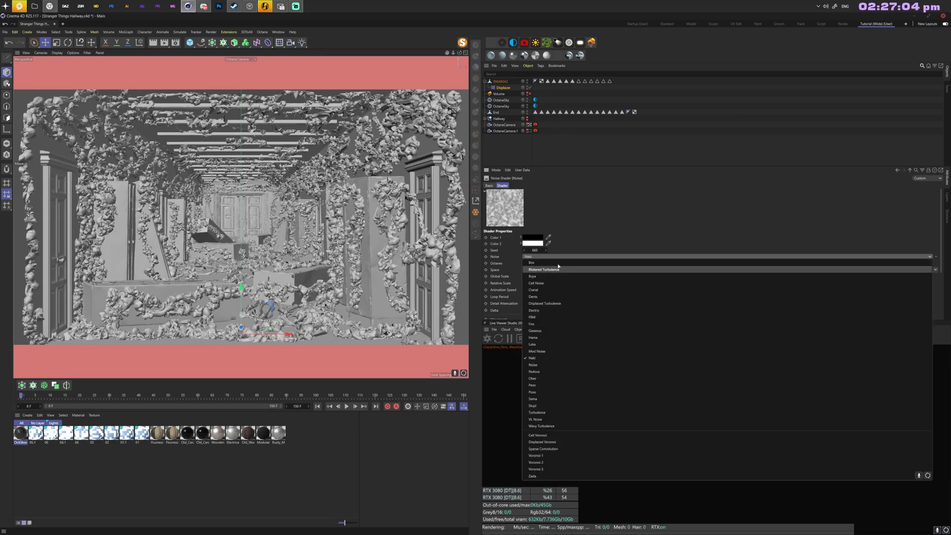
left_click(778, 202)
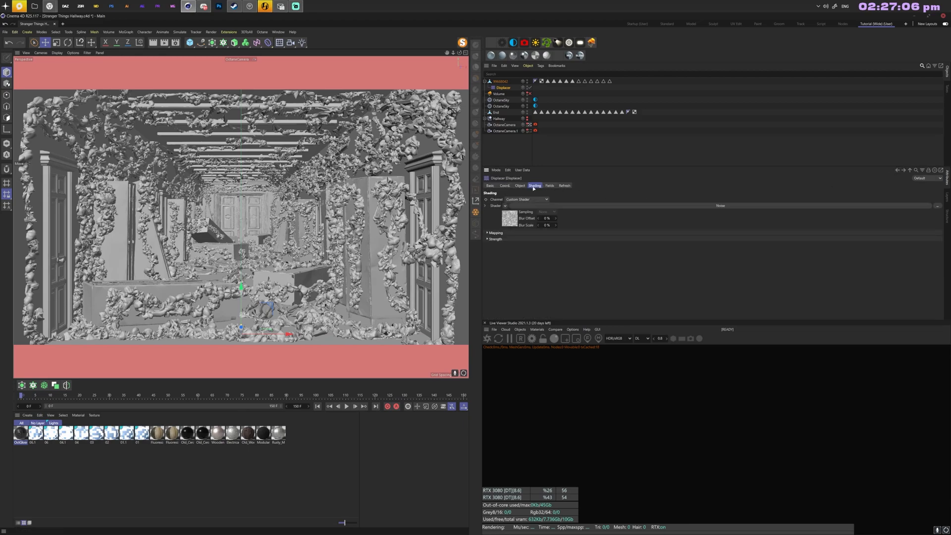
Step: Set the Displacer's height to 15 cm
left_click(897, 170)
double_click(519, 215)
type("15")
key("Return")
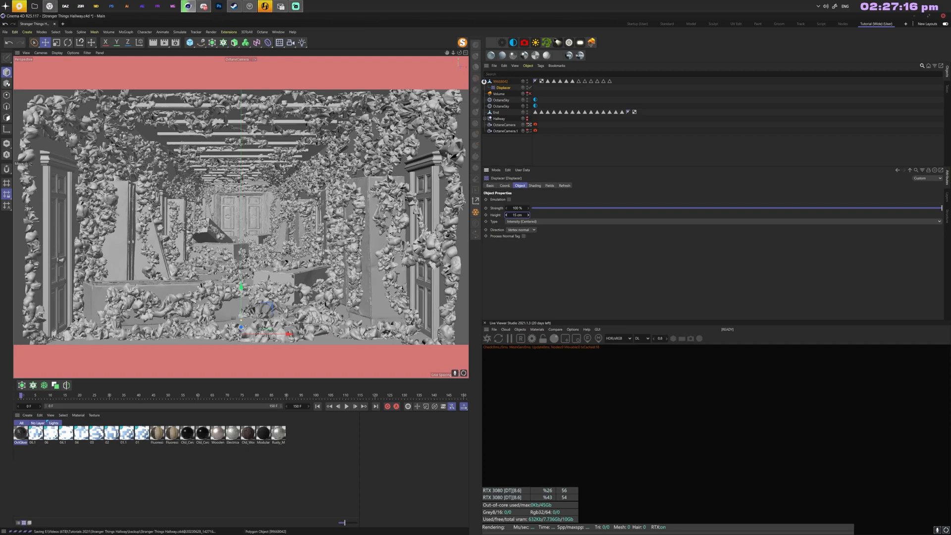
Step: Create a Volume Builder and add the merged root mesh to its objects list
key("shift+c")
type("dispvolume b")
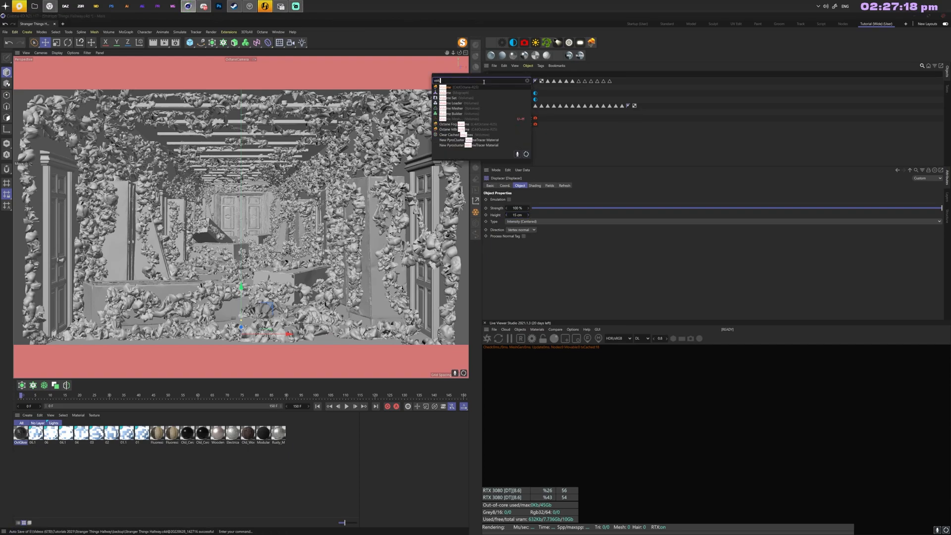
key("Return")
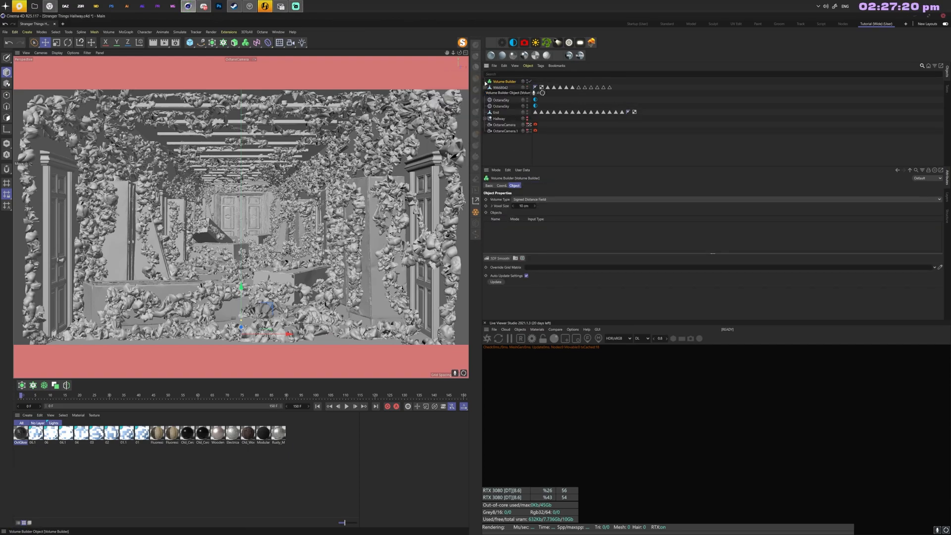
left_click_drag(527, 89, 520, 229)
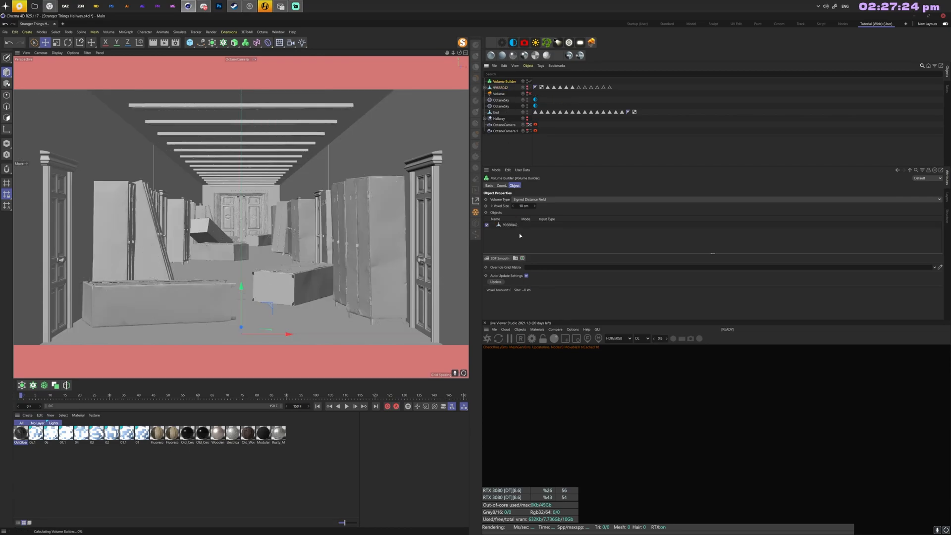
Step: Set the Volume Builder's voxel size to 2 cm
left_click(524, 206)
type("2")
key("Return")
left_click(485, 300)
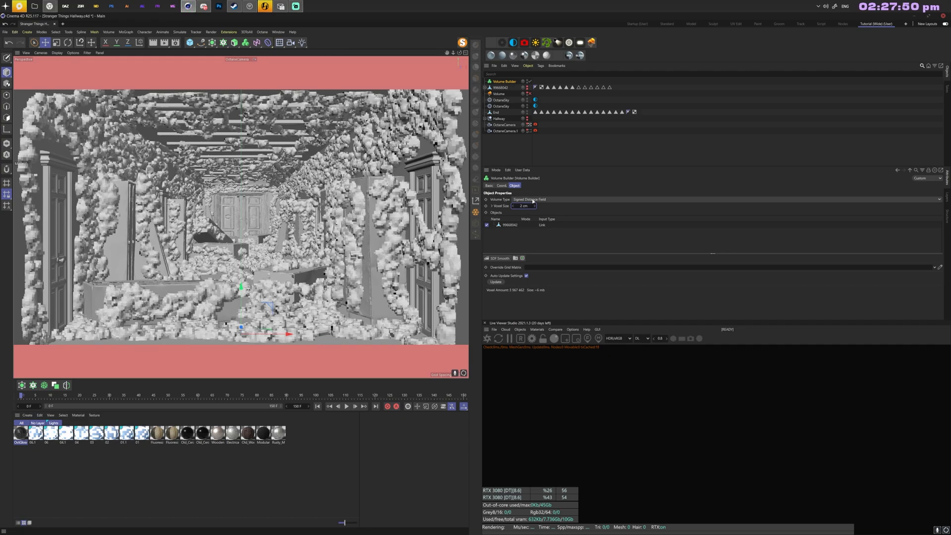
Step: Add a Volume Mesher as the parent of the Volume Builder
key("shift+c")
type("volume mesh")
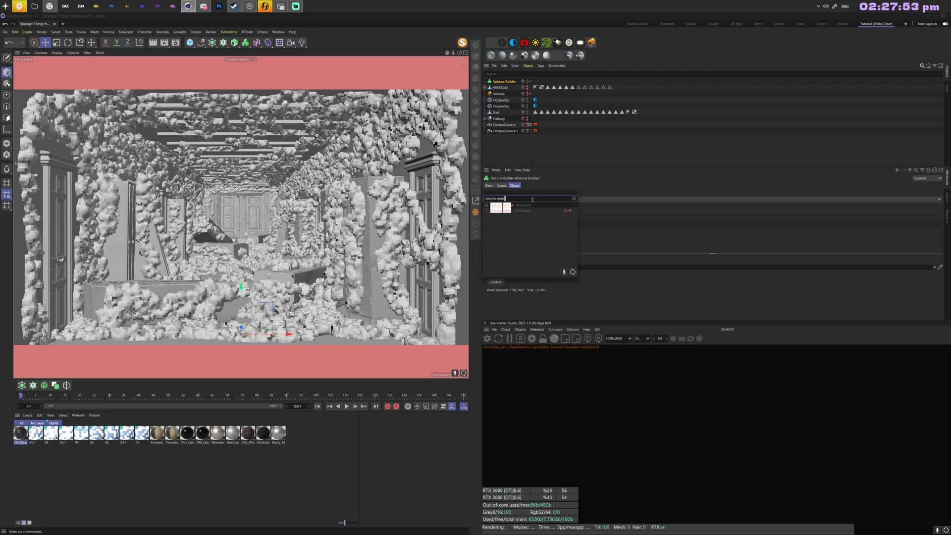
key("Return")
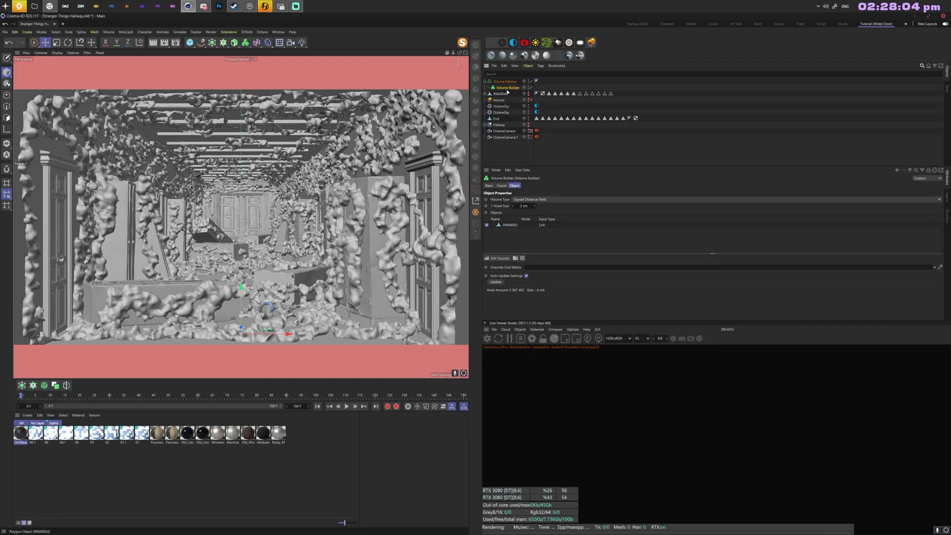
Step: Change the noise type of the Displacer's shader on the merged root mesh to Noise
left_click(485, 93)
left_click(503, 100)
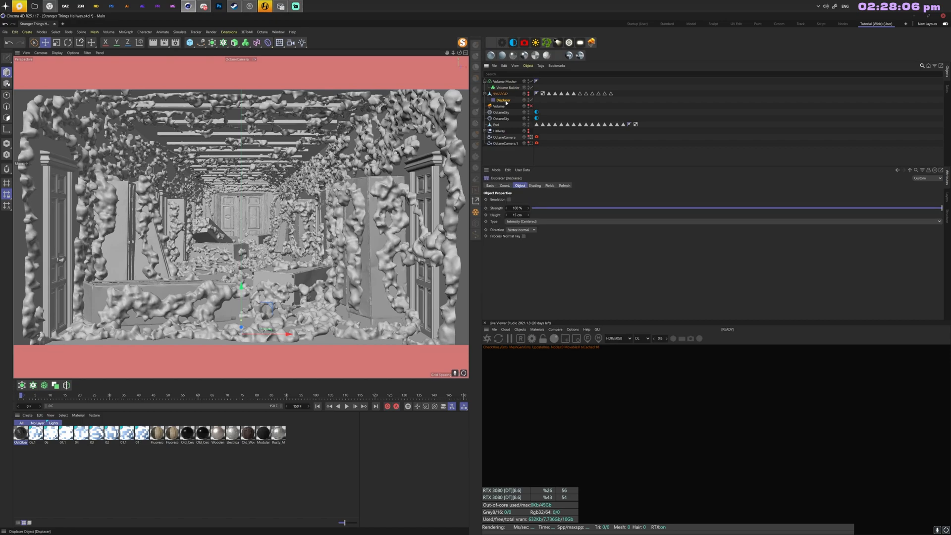
double_click(517, 208)
left_click(517, 215)
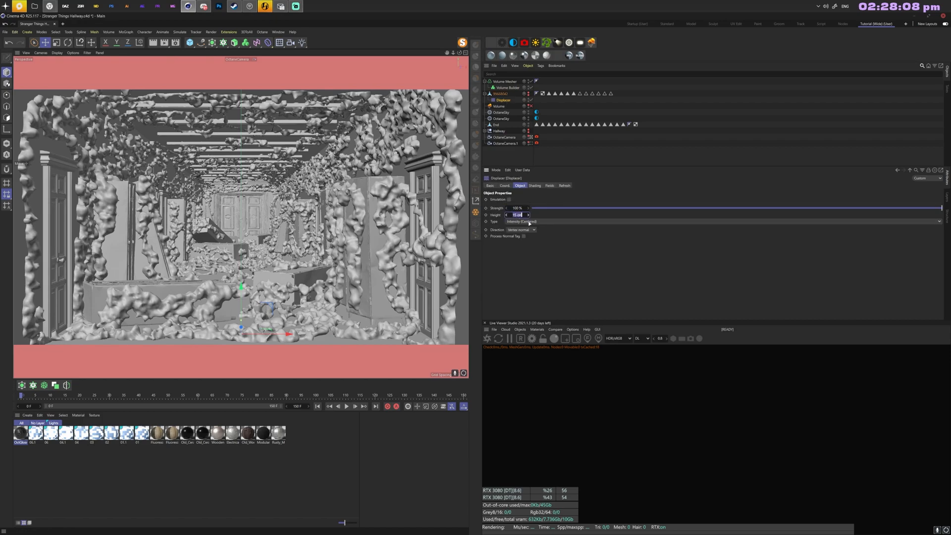
left_click(535, 186)
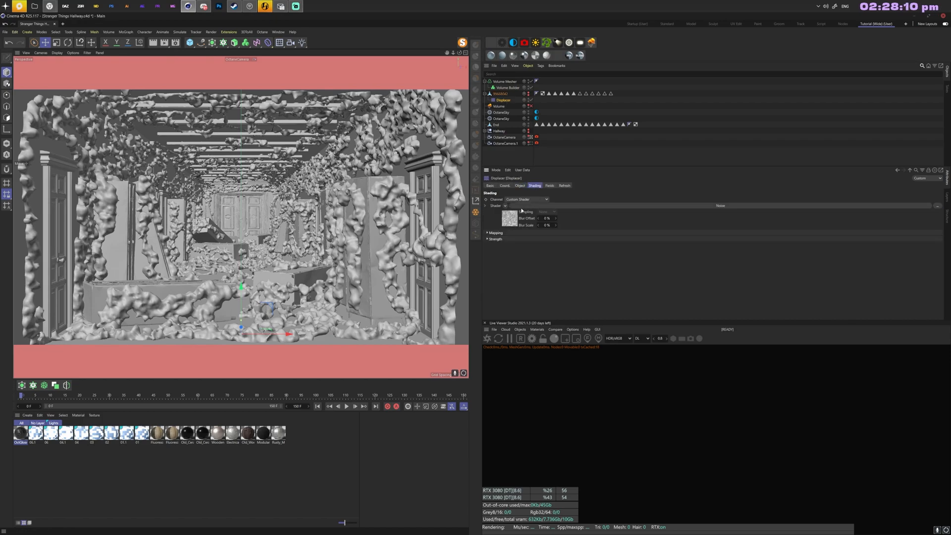
left_click(515, 213)
left_click(551, 257)
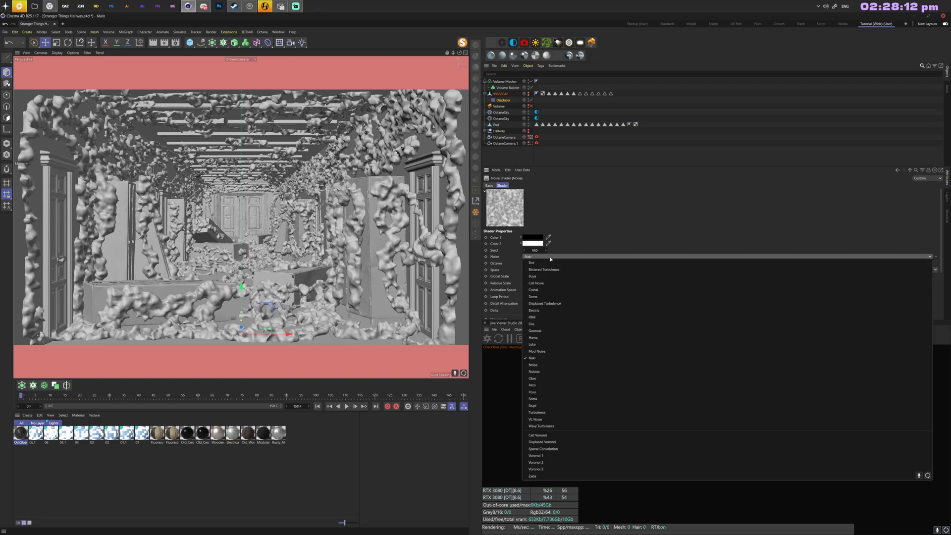
left_click(548, 366)
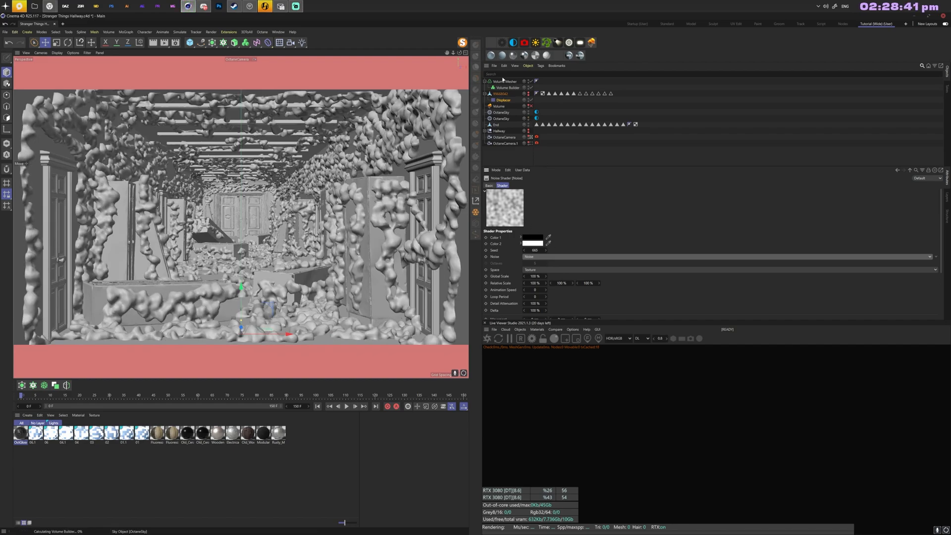
Step: Lower the Volume Mesher's Voxel Range Threshold to 40%
left_click(504, 81)
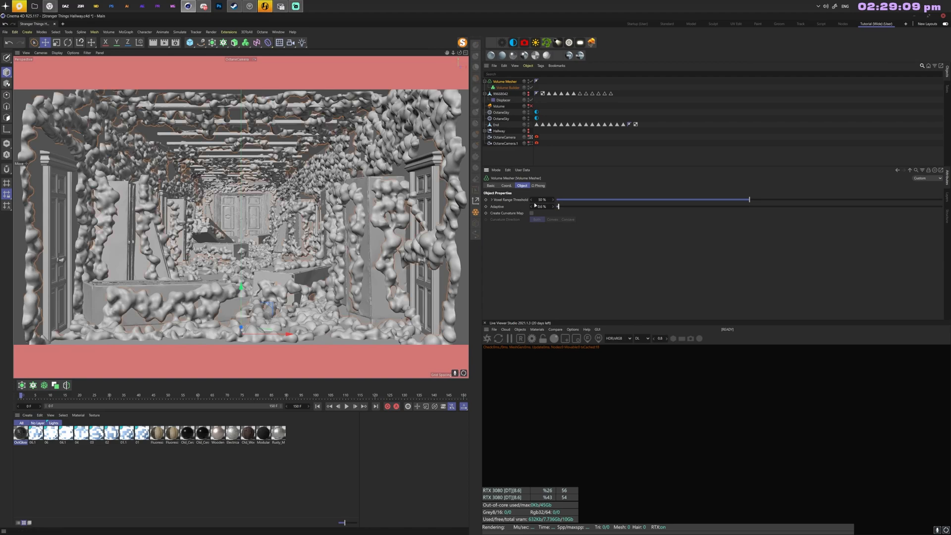
left_click_drag(750, 197, 713, 203)
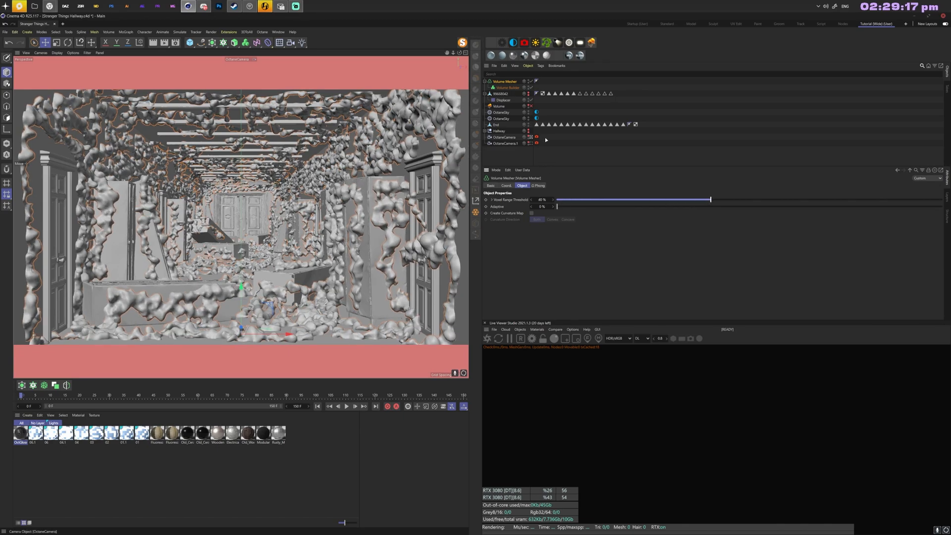
Step: Set the Displacer's height to 8 cm
left_click(503, 100)
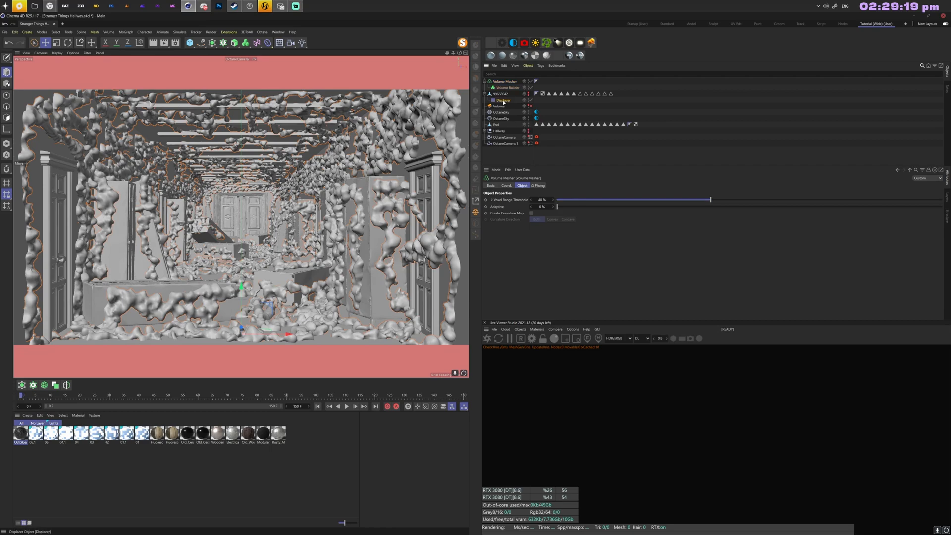
left_click(520, 185)
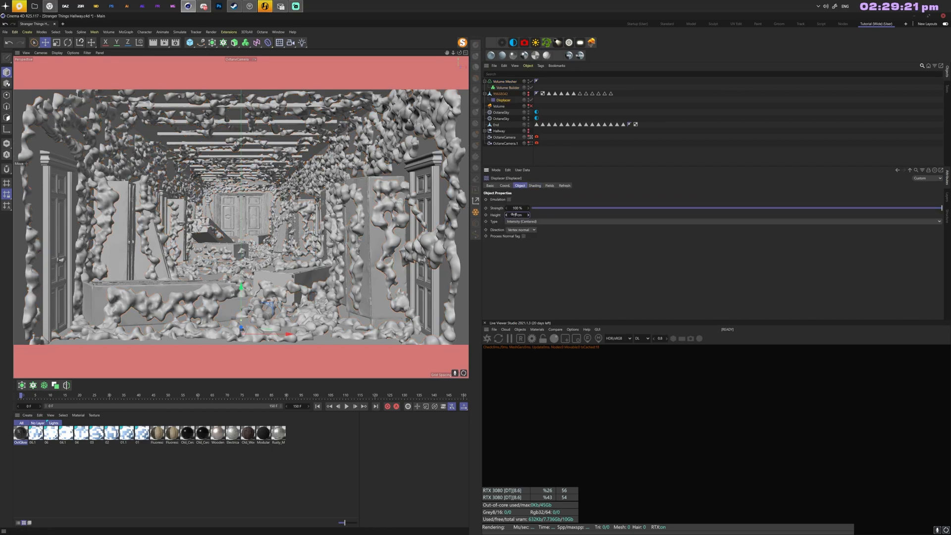
type("8")
key("Return")
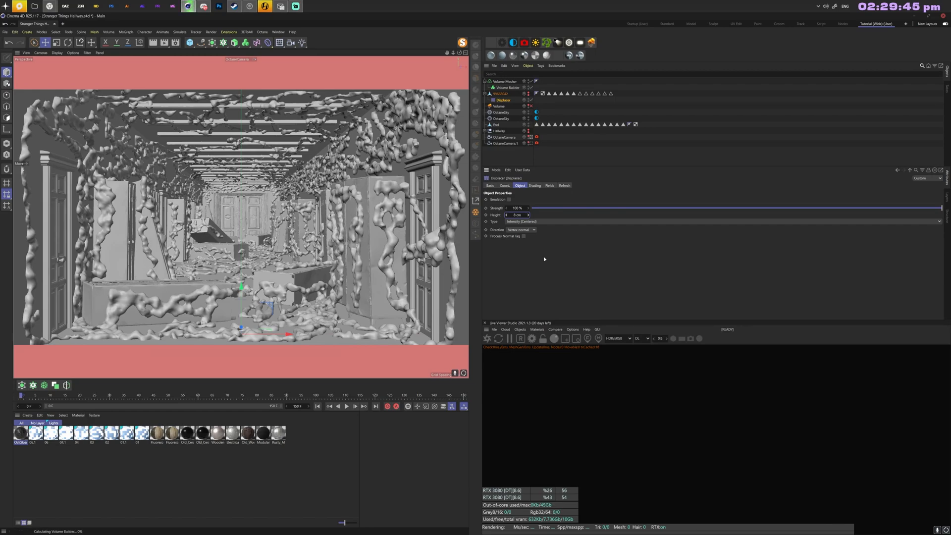
Step: Set the Volume Mesher's Voxel Range Threshold to 49% and convert it to an editable mesh
left_click(507, 82)
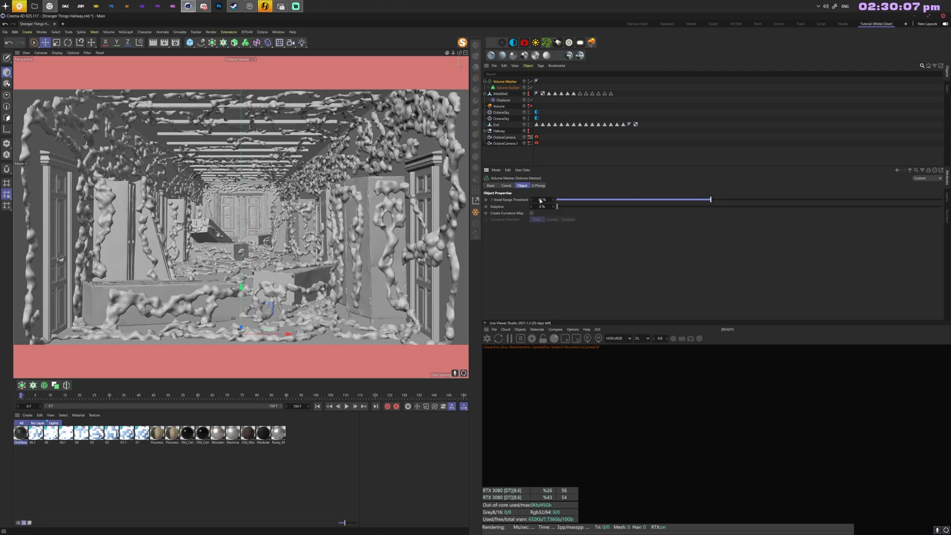
scroll(540, 200, "up", 1)
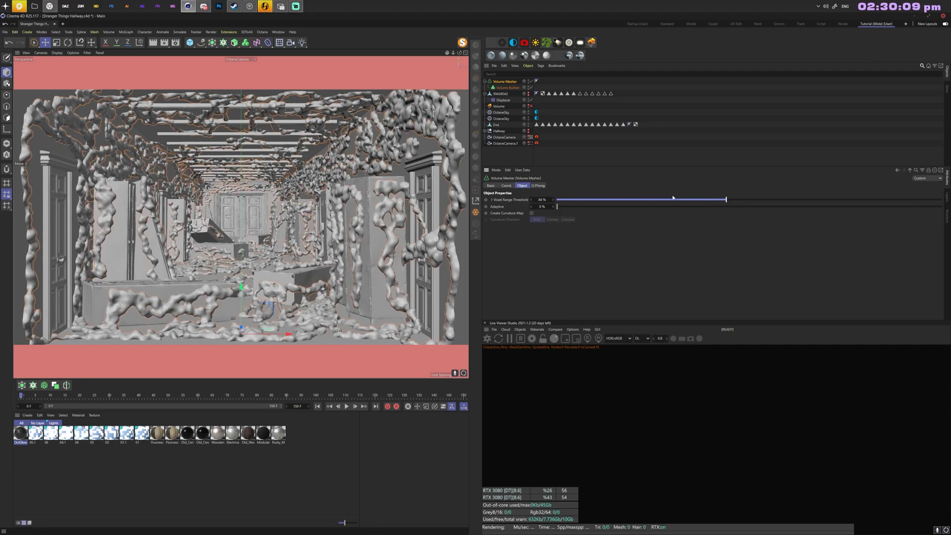
left_click_drag(746, 201, 750, 200)
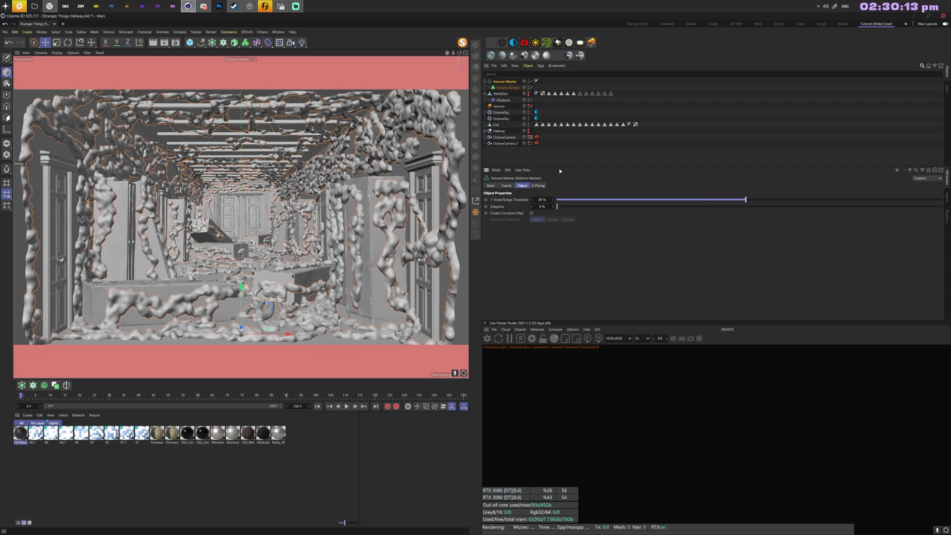
left_click(7, 59)
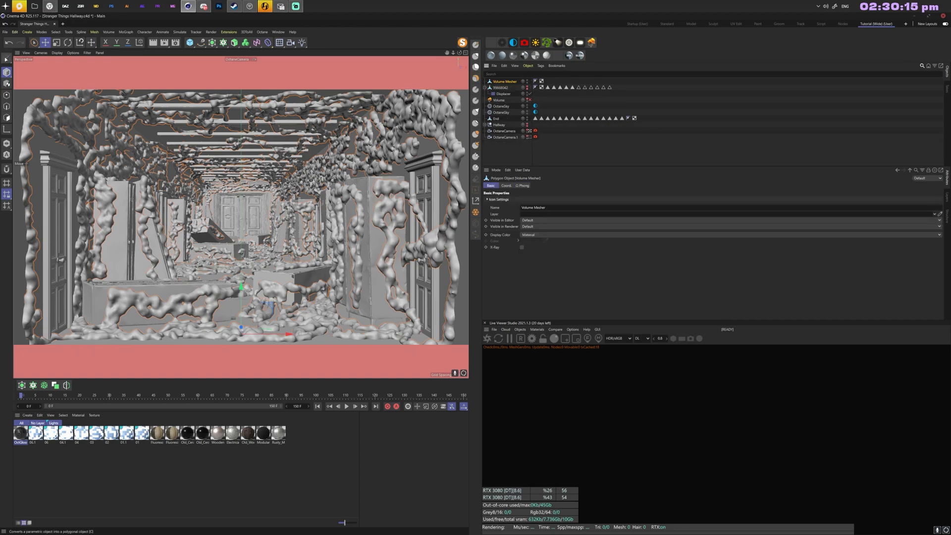
Step: Compare the original root mesh with the converted one, then delete the original together with its Displacer and show only the converted mesh
left_click(501, 87)
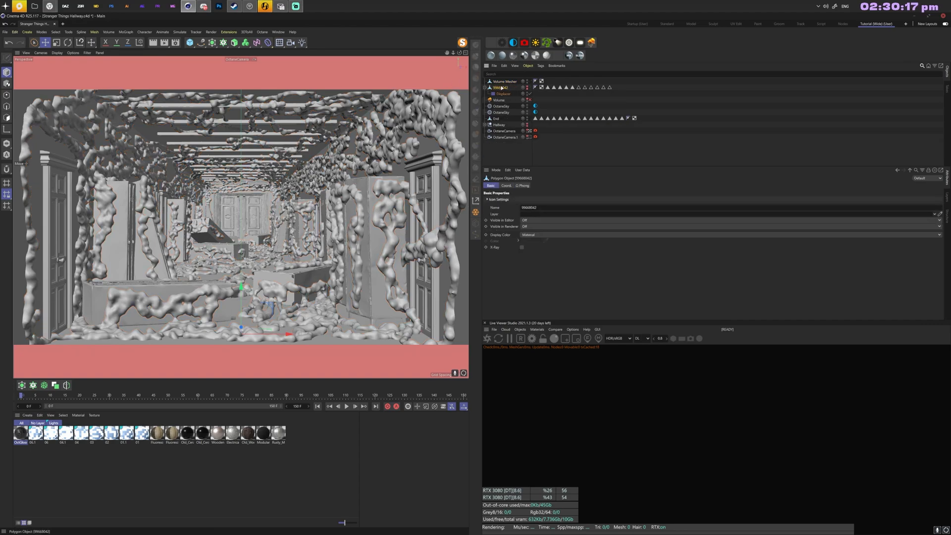
left_click(528, 88, "ctrl")
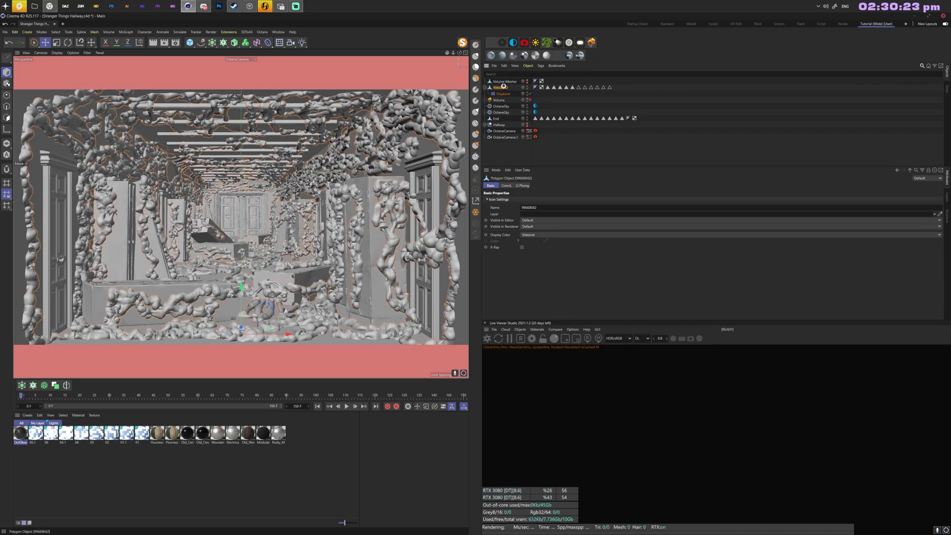
key("Delete")
left_click(528, 83, "alt")
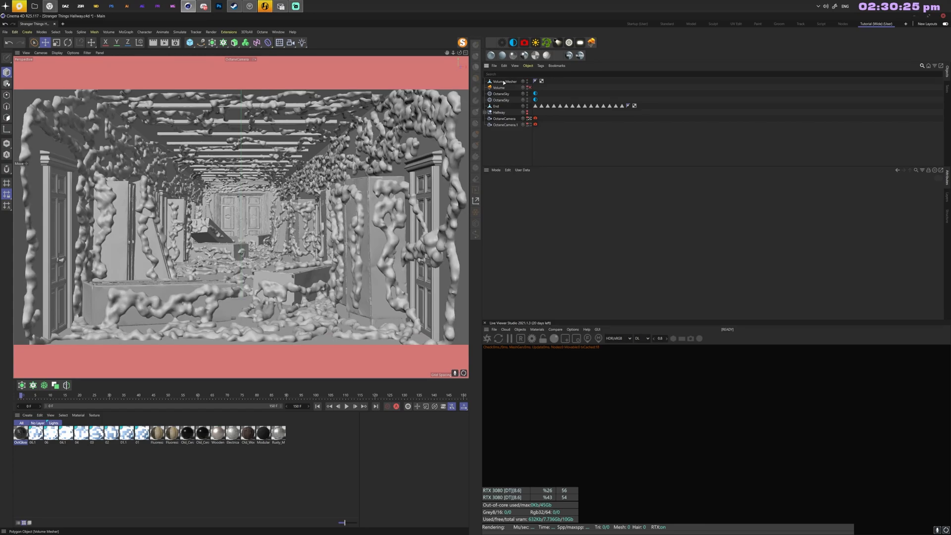
Step: Examine the converted Volume Mesher mesh's points in point mode
left_click(505, 82)
left_click(7, 96)
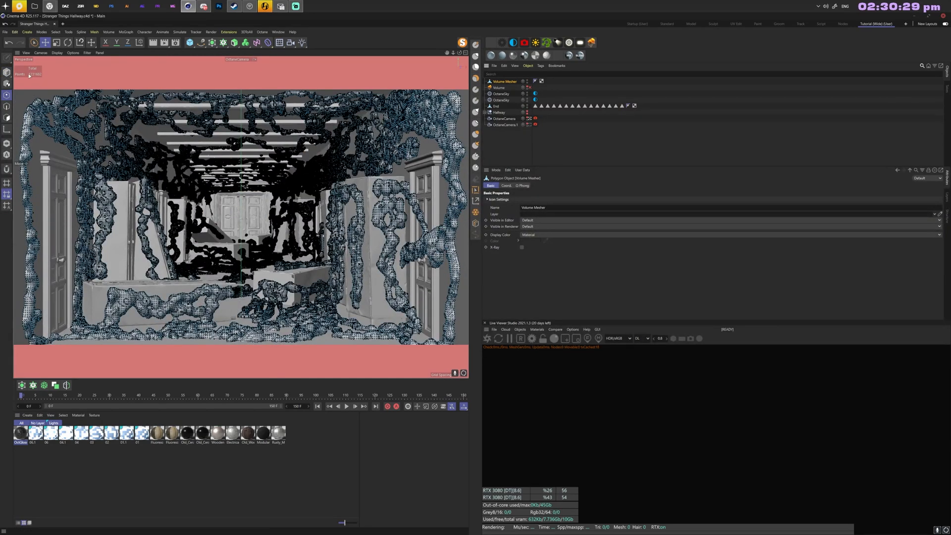
Step: Switch back to model mode and hide the Hallway in the viewport
left_click(7, 72)
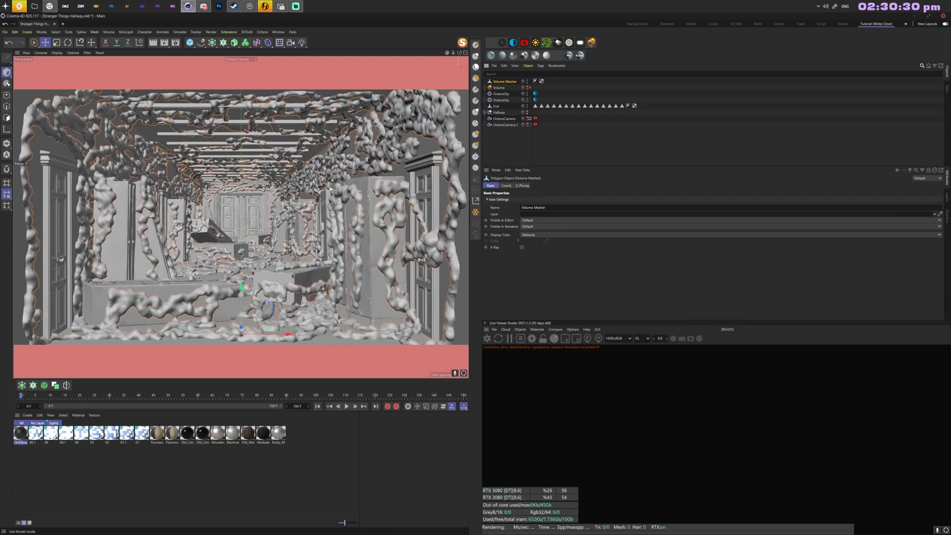
left_click(504, 118)
left_click_drag(22, 396, 1, 399)
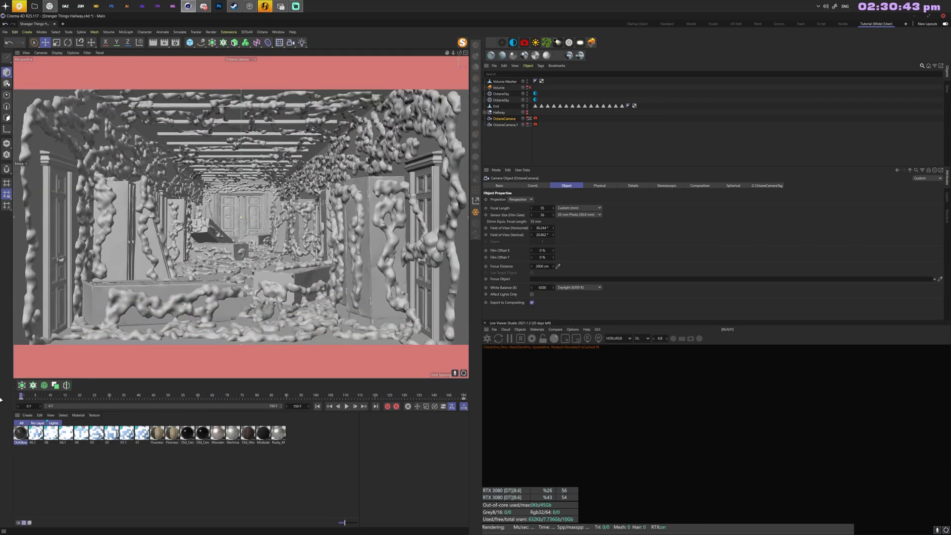
left_click(527, 105)
Step: Add a Displacer deformer and nest it under the Volume Mesher mesh
left_click(512, 82)
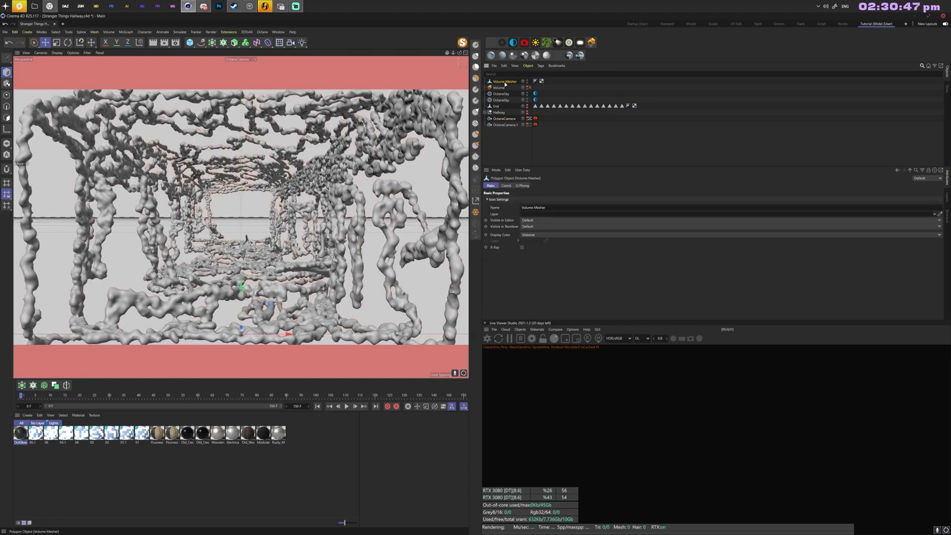
key("shift+c")
type("displ")
key("Return")
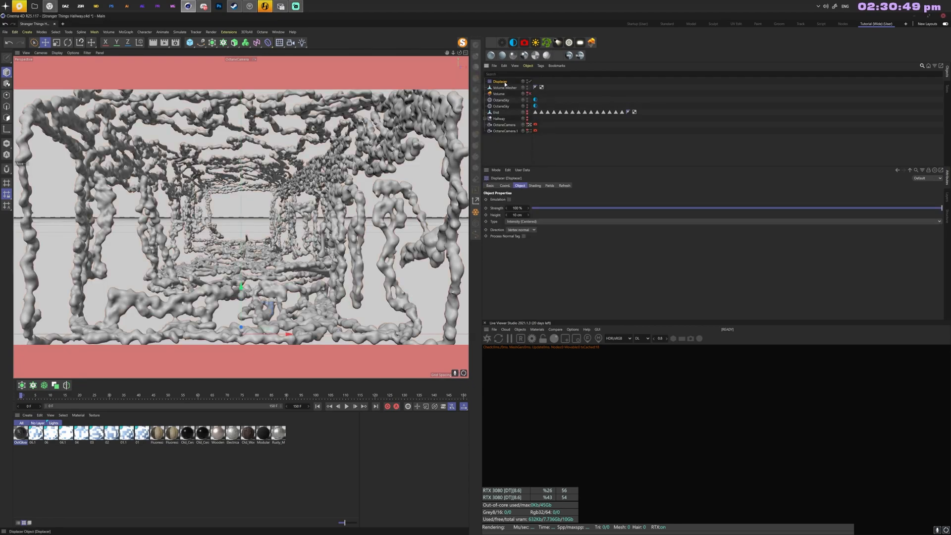
left_click_drag(505, 89, 504, 88)
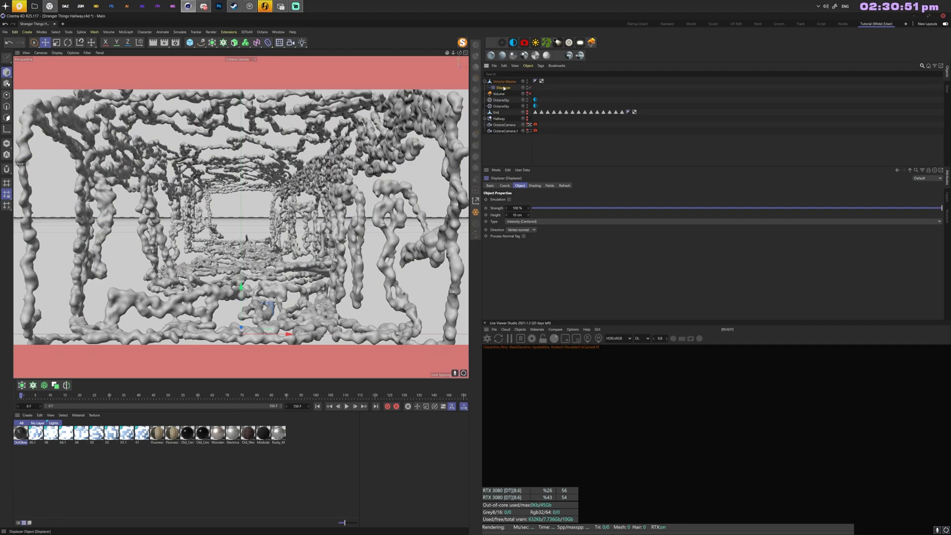
Step: Assign a Noise shader to the Displacer's shading
left_click(534, 186)
left_click(512, 208)
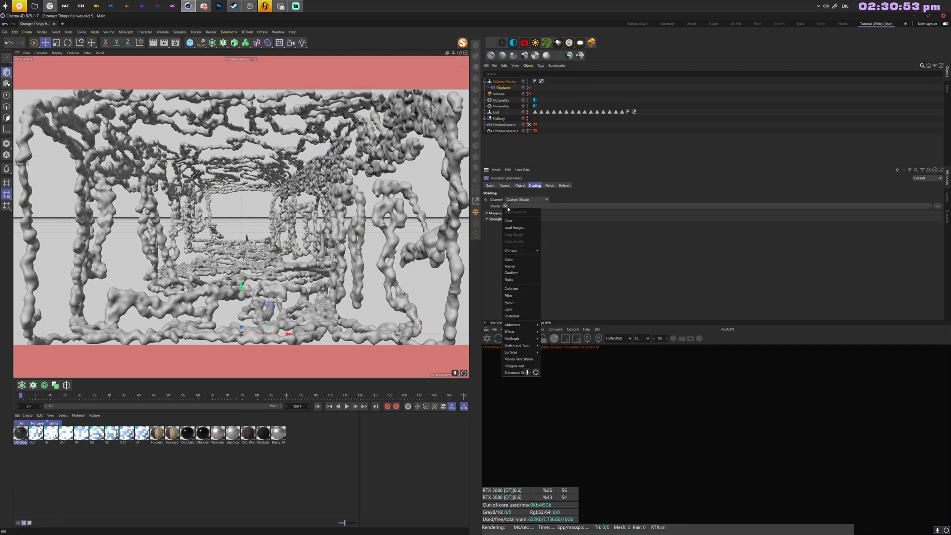
left_click(520, 283)
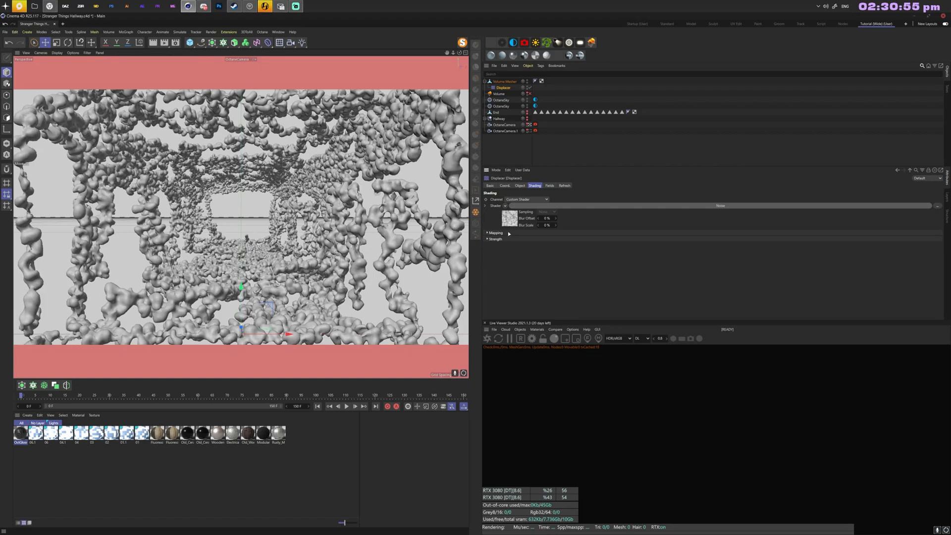
Step: Try the Pezo and Poxo types for the Displacer's Noise shader, then set it to Turbulence
left_click(518, 205)
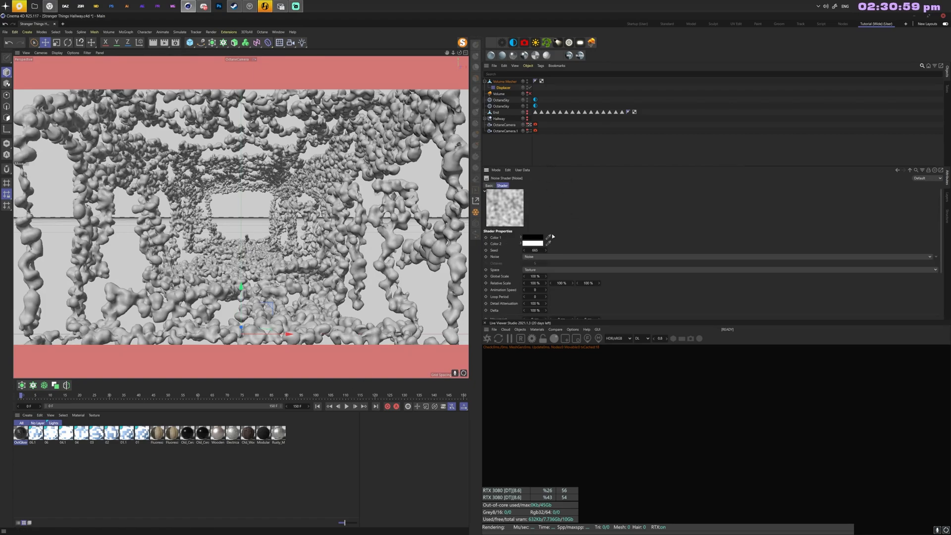
left_click(550, 258)
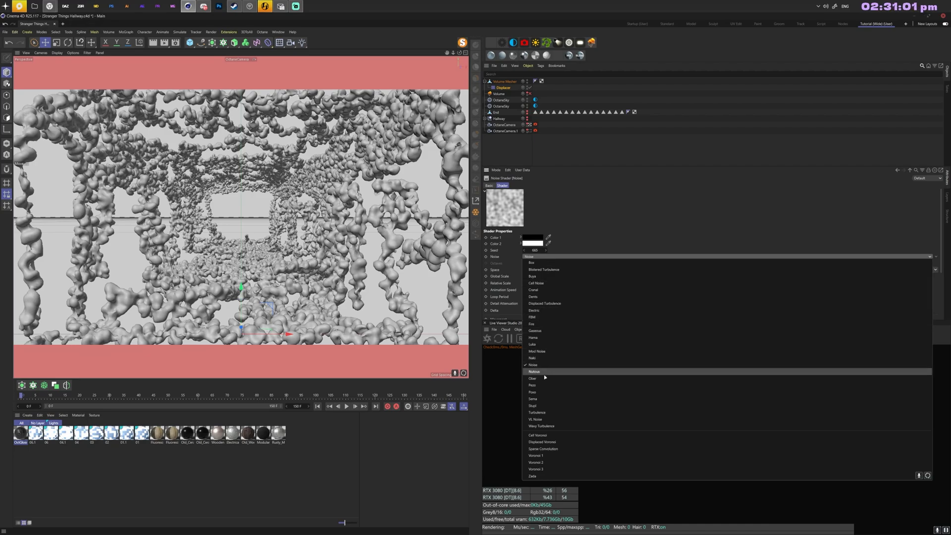
left_click(545, 385)
left_click(556, 258)
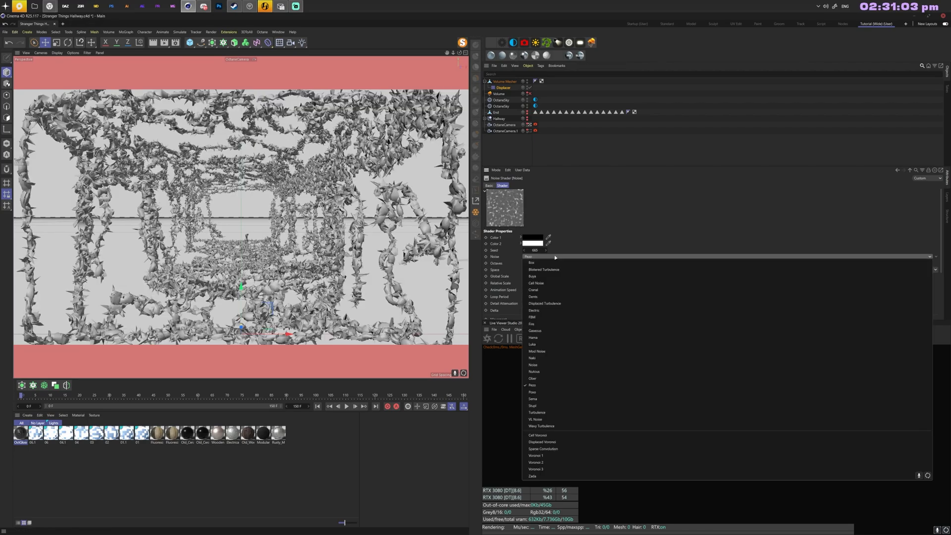
left_click(546, 390)
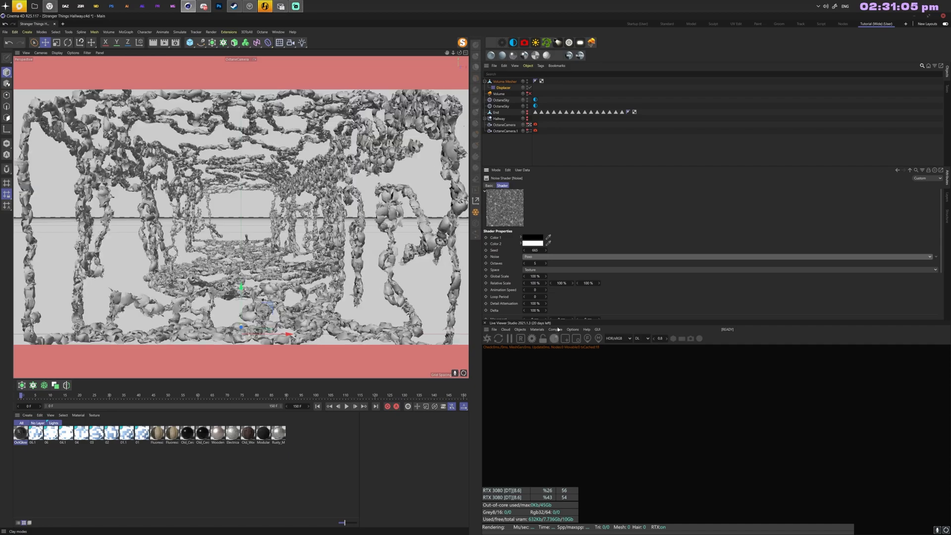
left_click(563, 260)
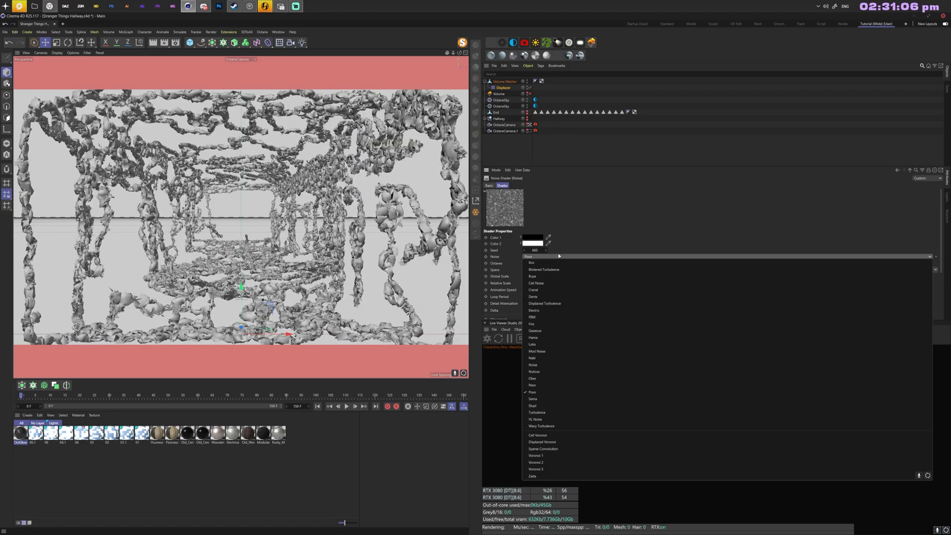
left_click(551, 417)
Step: Set the noise's Animation Speed to 1 and preview the root movement through both cameras
left_click(535, 289)
type("1")
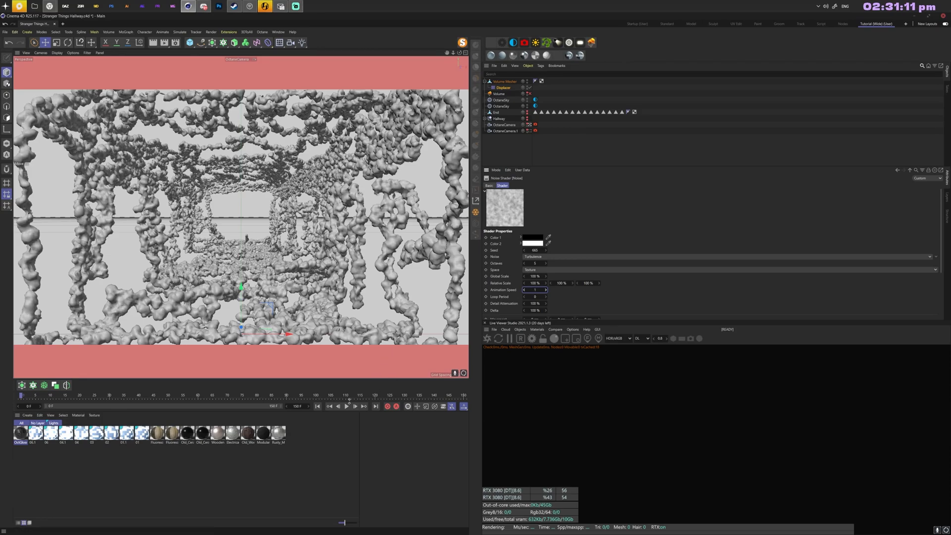
left_click(347, 407)
left_click(347, 406)
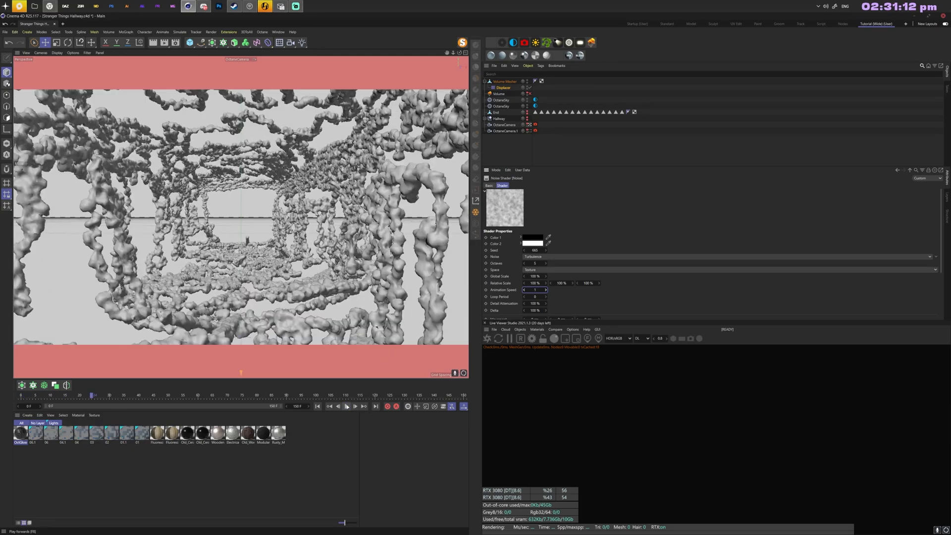
left_click(530, 131)
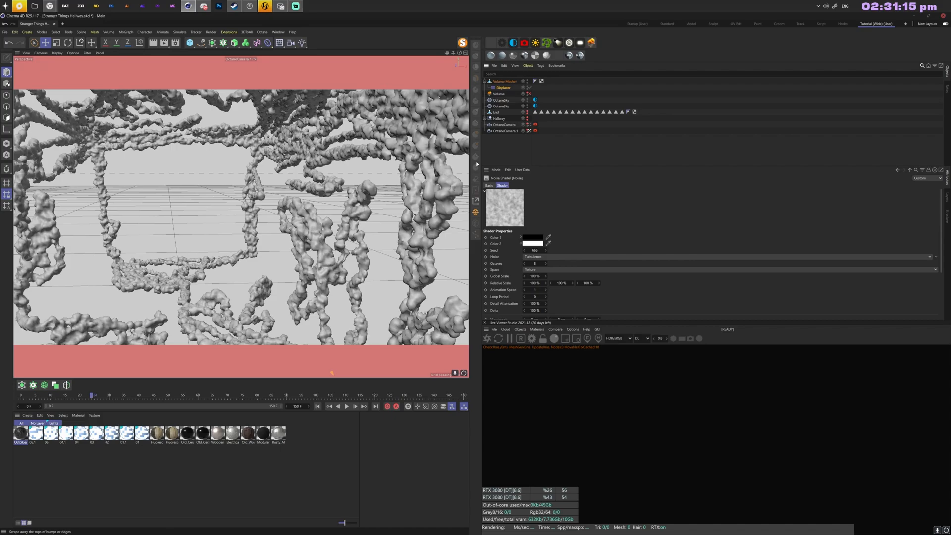
left_click(347, 406)
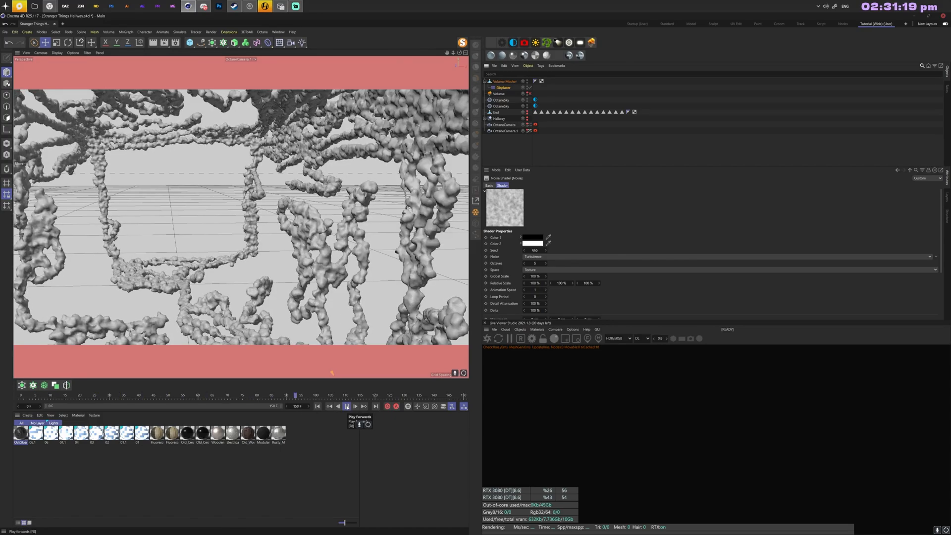
left_click(347, 407)
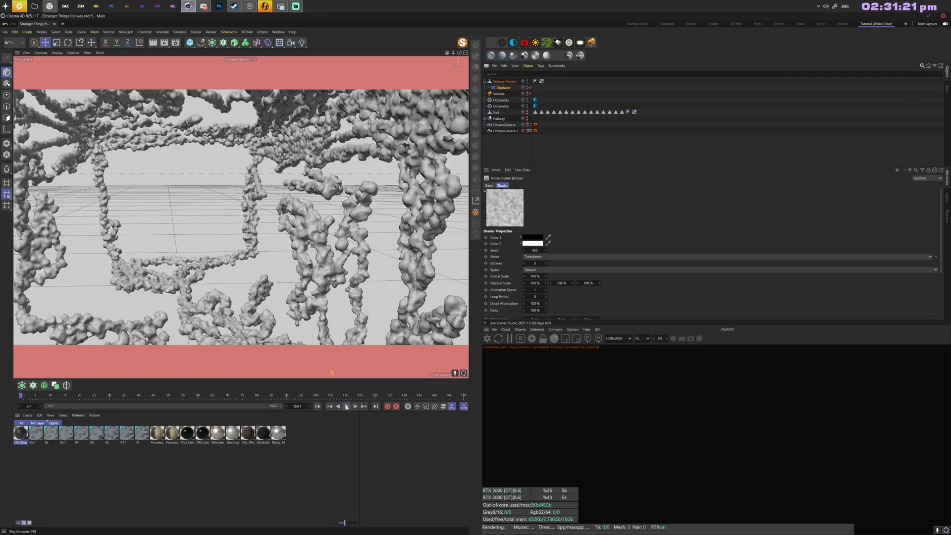
Step: Set the noise's Animation Speed to 0.5 and preview the animation with playback set to All Frames
double_click(535, 290)
type("0.5")
left_click(462, 408)
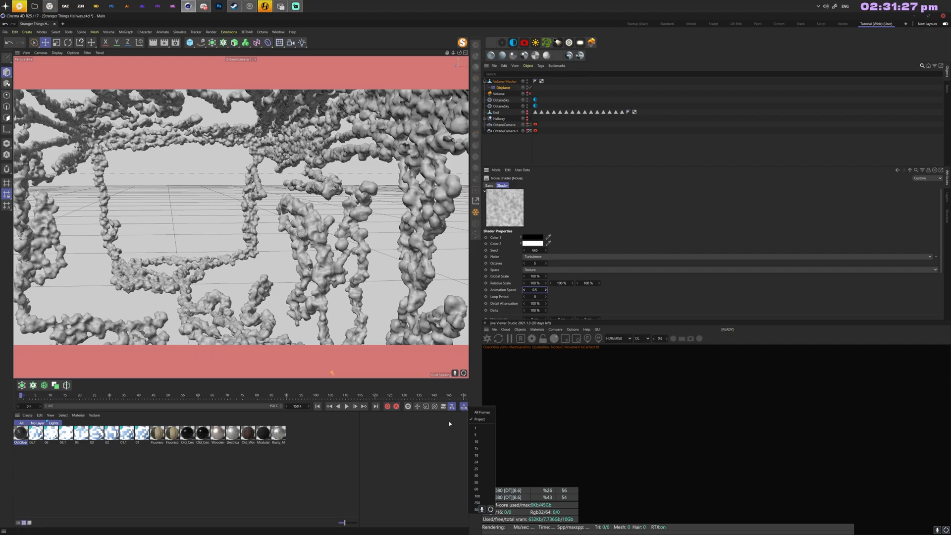
left_click(480, 412)
left_click(346, 406)
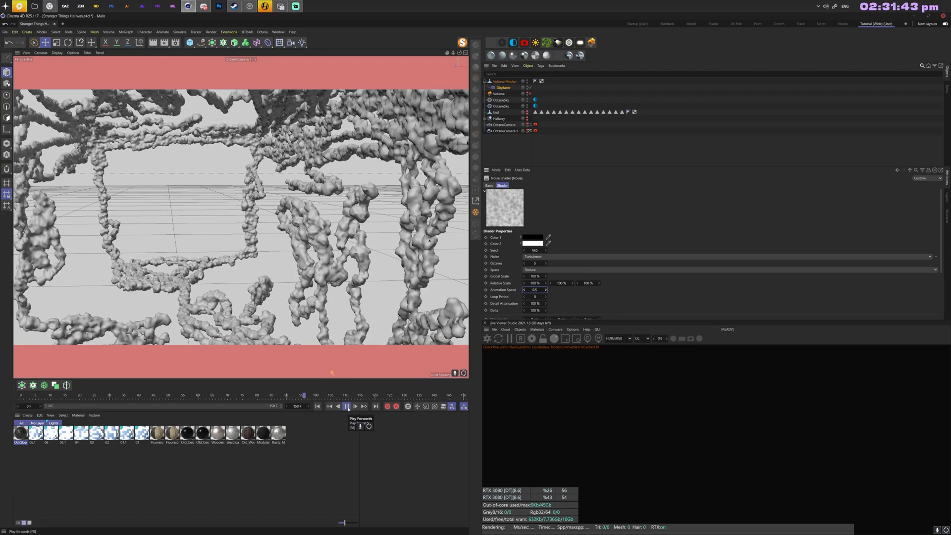
left_click(347, 406)
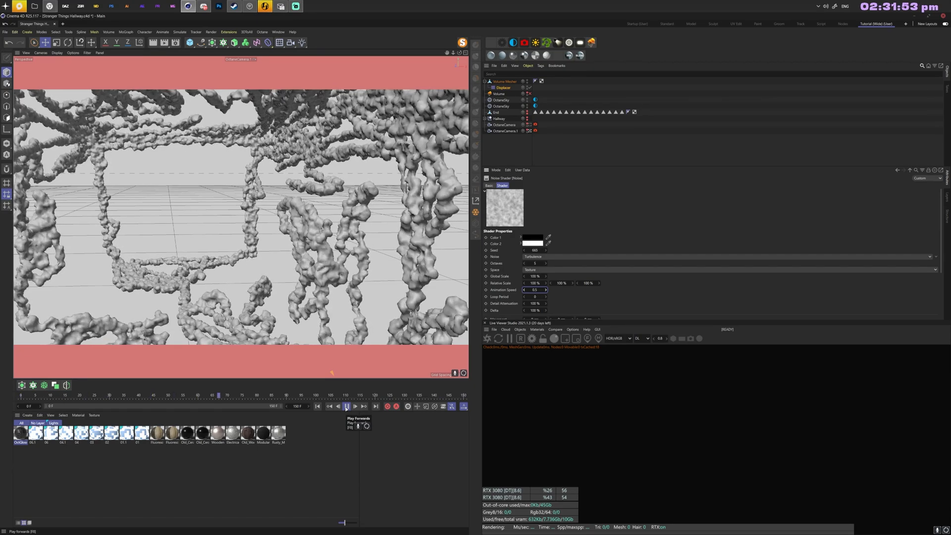
left_click(346, 407)
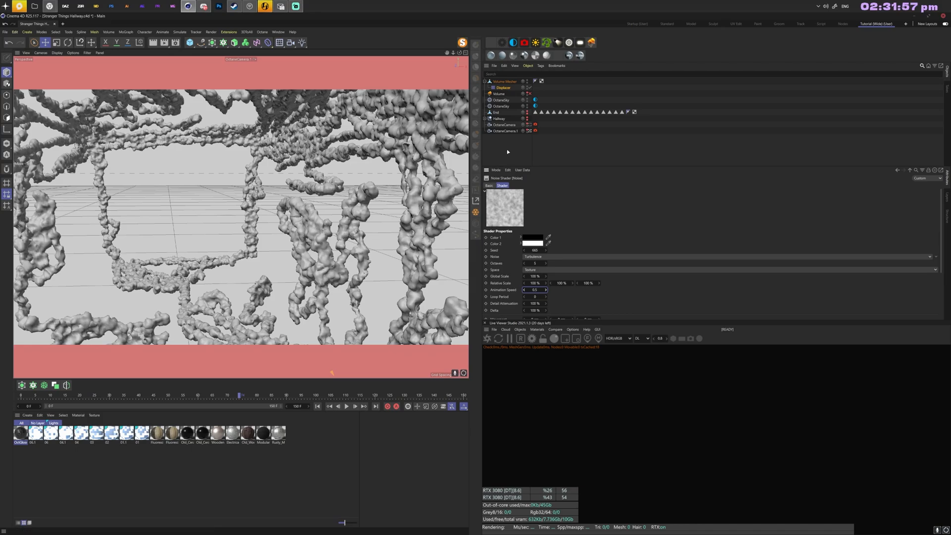
Step: Look through OctaneCamera and add a Smoothing deformer under Volume Mesher, above the Displacer
left_click(530, 124)
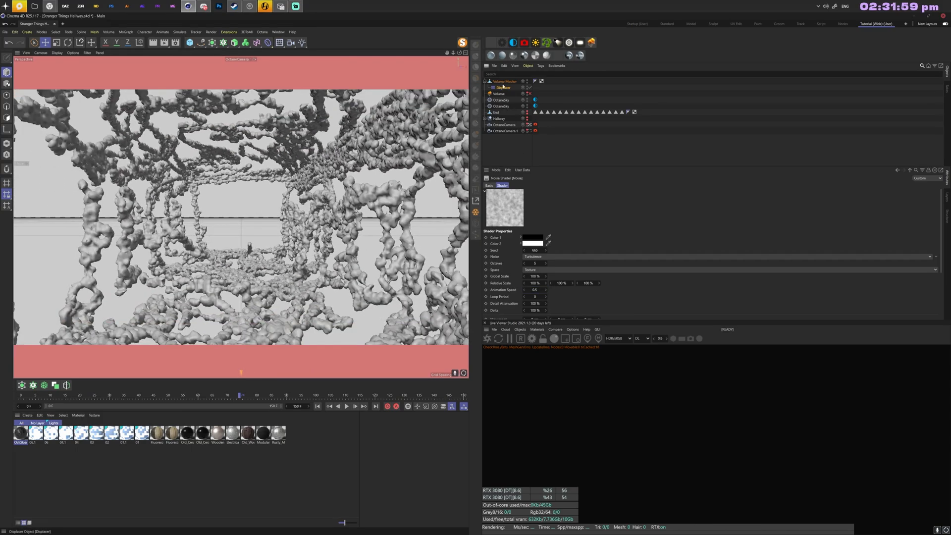
left_click(503, 81)
key("shift+c")
type("smooth")
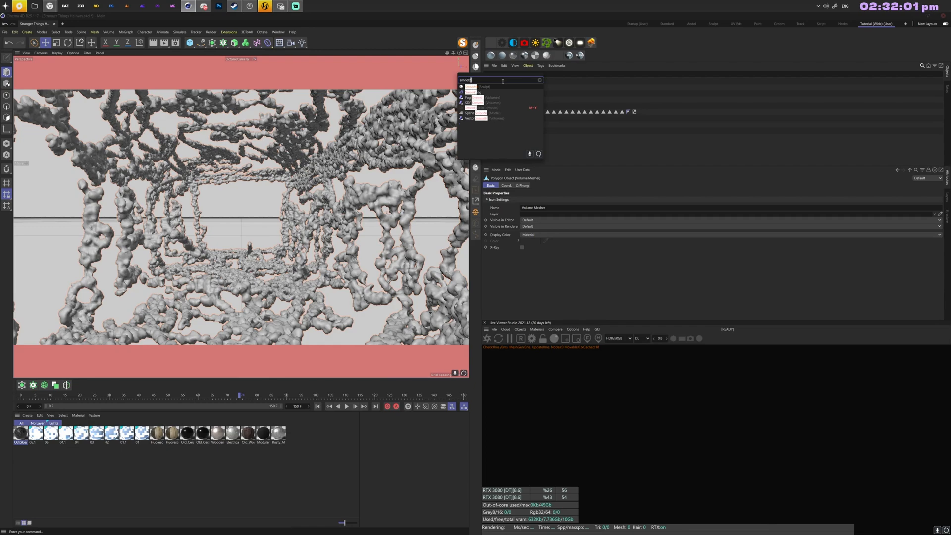
key("Down")
key("Return")
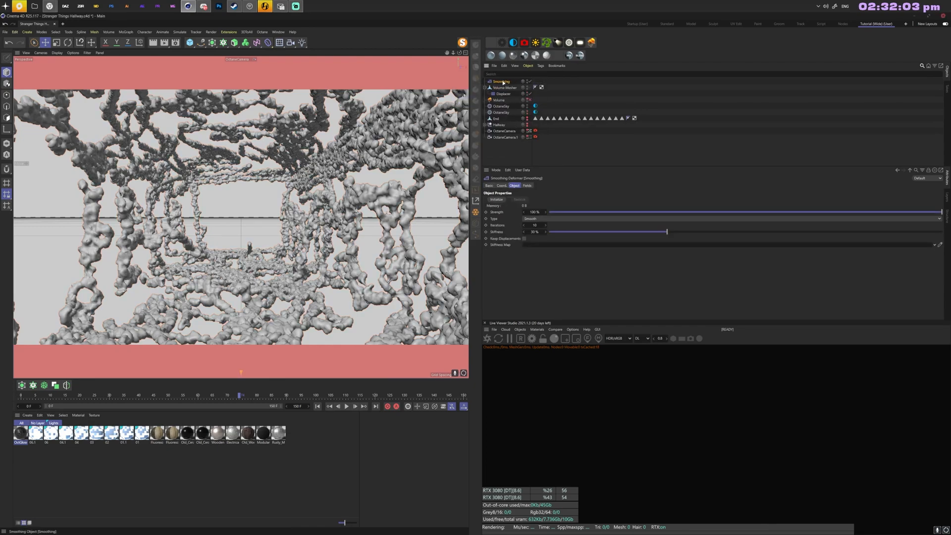
left_click_drag(504, 82, 505, 88)
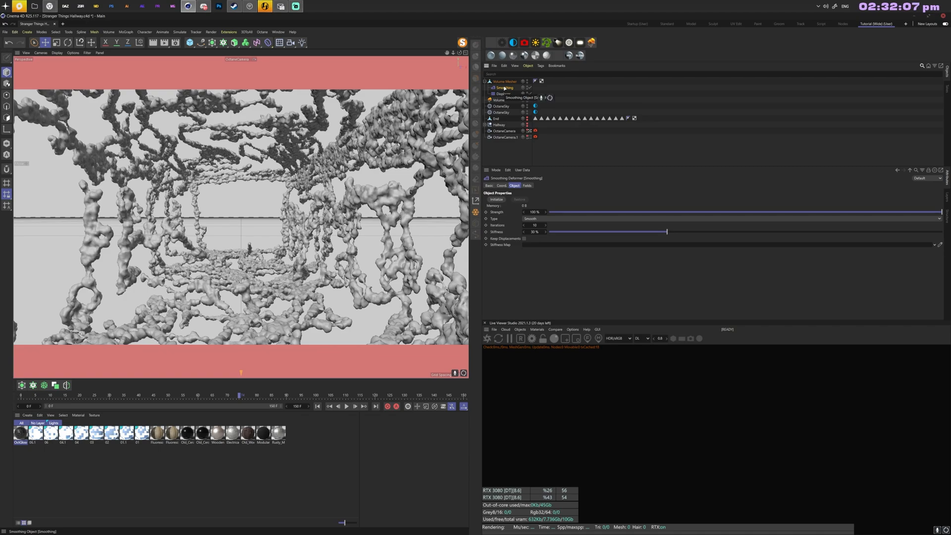
Step: Set the Smoothing strength to 58%, then duplicate the deformer below the Displacer with its strength at 19%
left_click(757, 213)
scroll(779, 215, "down", 1)
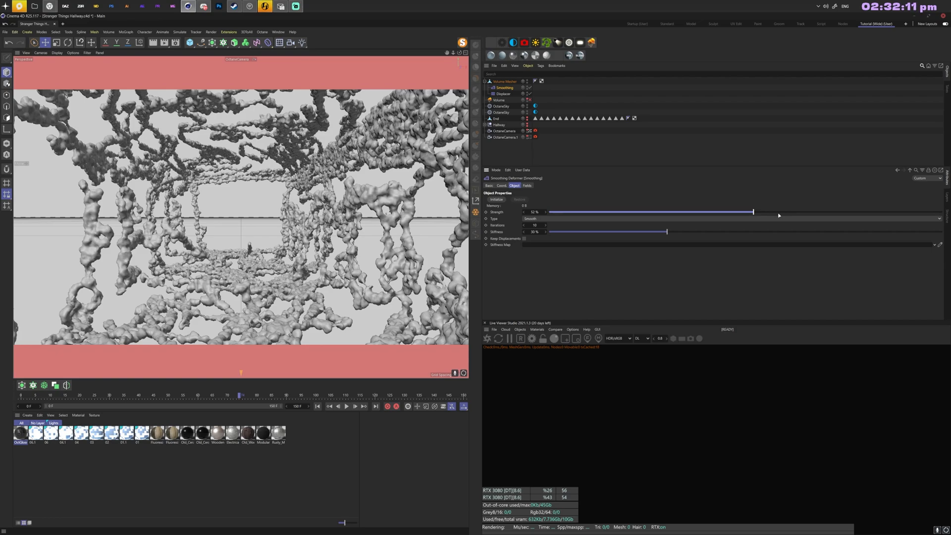
left_click_drag(504, 93, 502, 97)
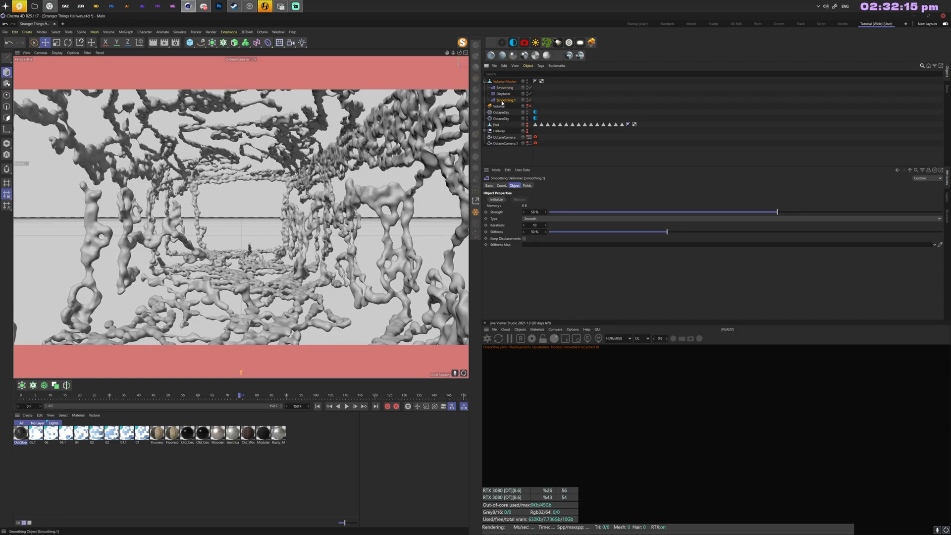
left_click_drag(758, 212, 605, 217)
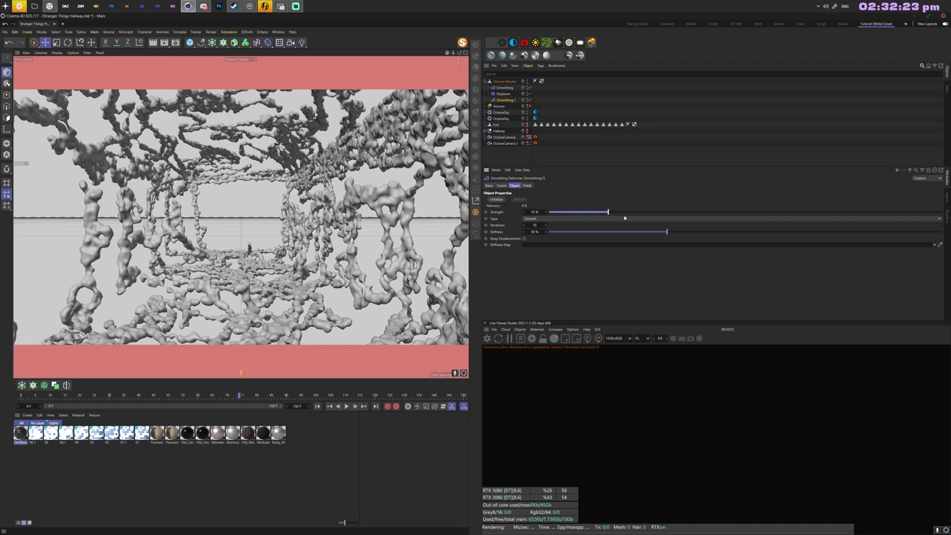
left_click_drag(625, 218, 624, 218)
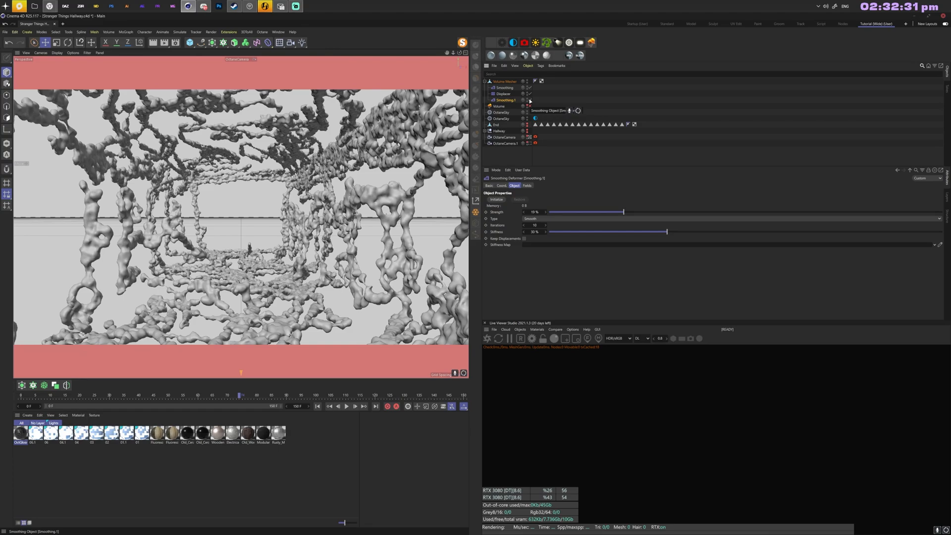
Step: Look through OctaneCamera.1 and make the Hallway visible again around the smoothed roots
left_click(529, 144)
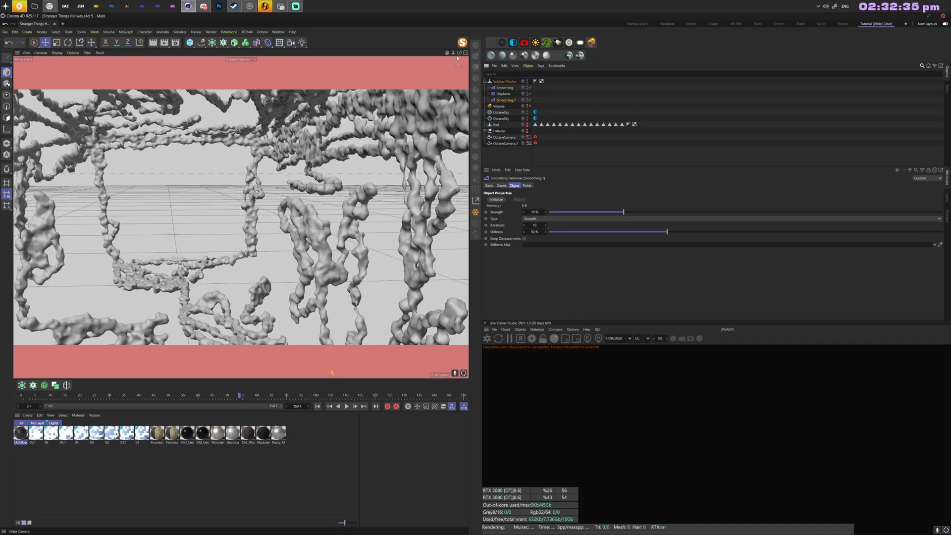
left_click(527, 132)
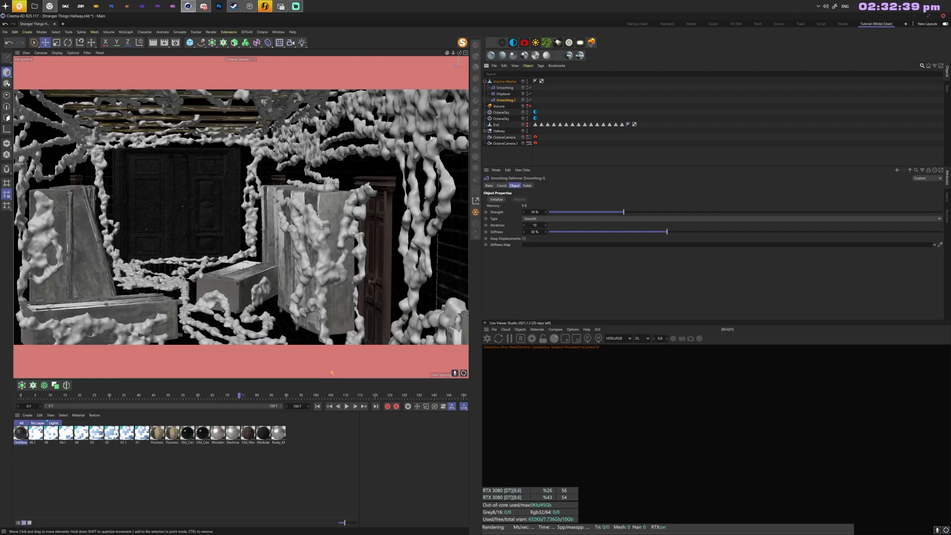
left_click_drag(460, 53, 422, 30)
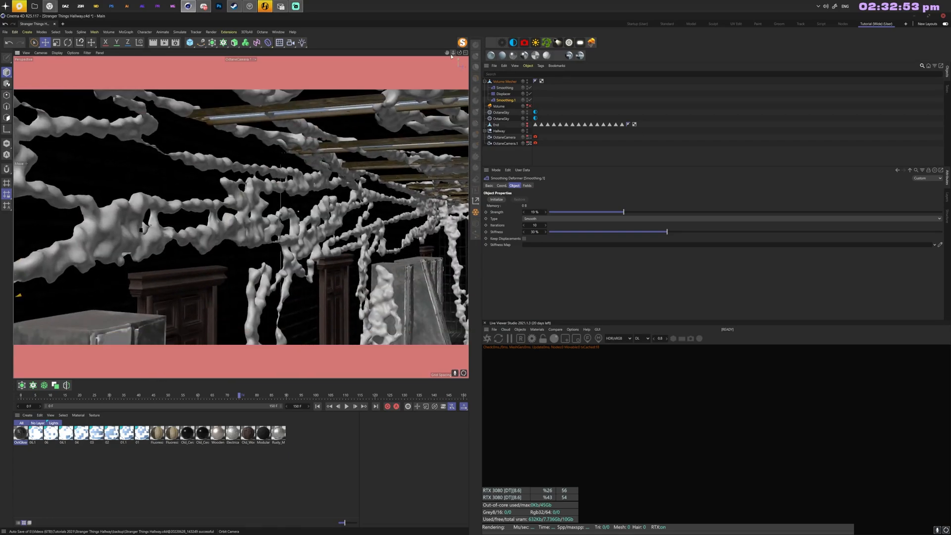
Step: Select the root mesh, set the viewport display to Quick Shading and enlarge the Live Viewer
left_click(297, 241)
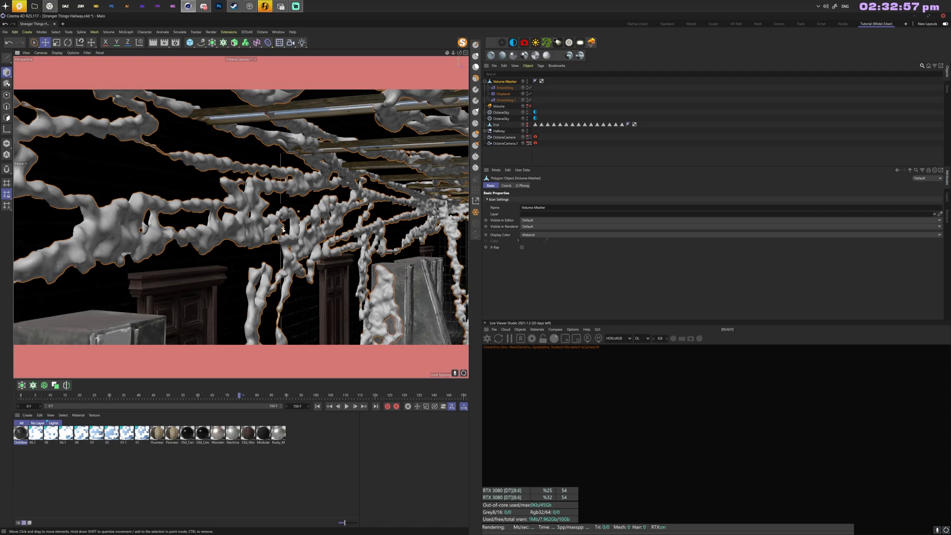
left_click(41, 52)
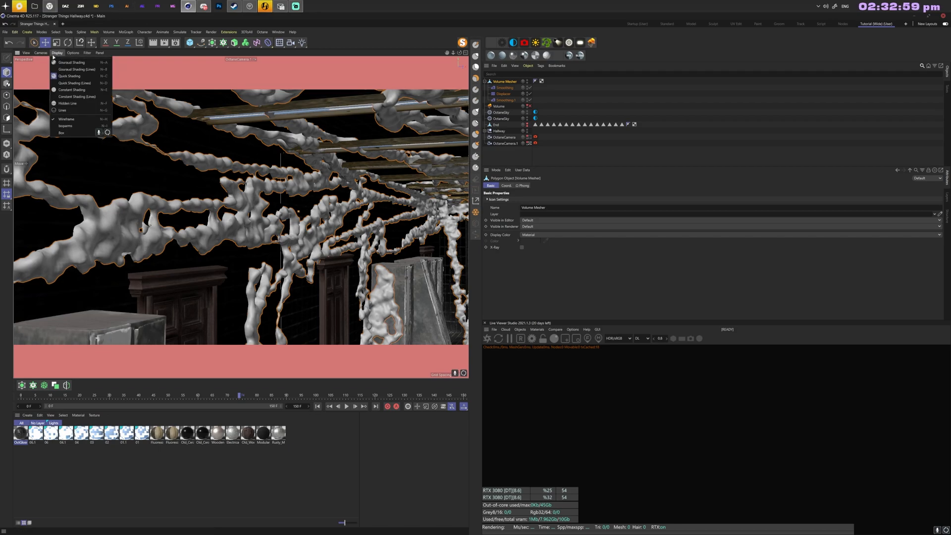
mouse_move(49, 63)
left_click(86, 78)
mouse_move(454, 53)
left_mouse_down()
mouse_move(484, 53)
mouse_move(444, 53)
mouse_move(453, 53)
left_mouse_up()
left_click_drag(571, 322, 571, 257)
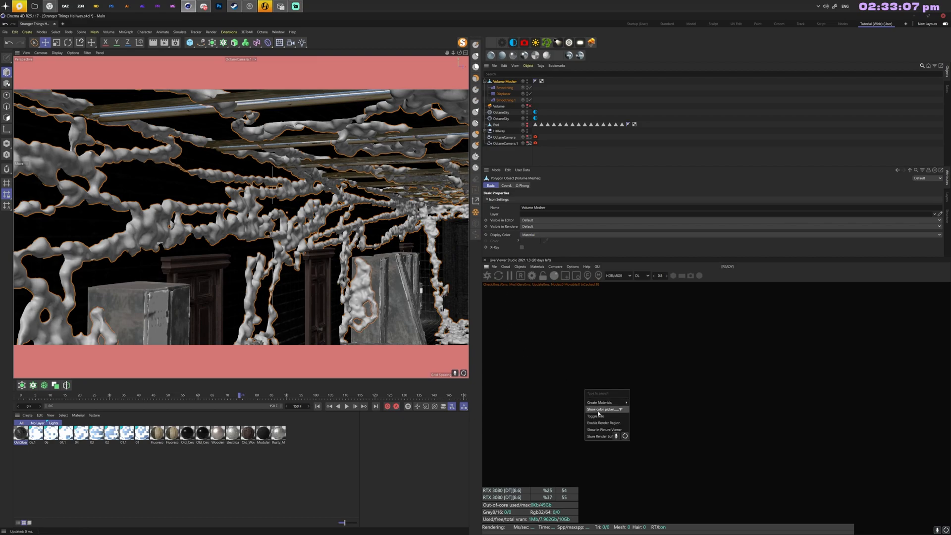
Step: Start the live render and load Swedish Rocks HDRI 1.hdr into the first OctaneSky's image texture, without copying it to the project
left_click(498, 275)
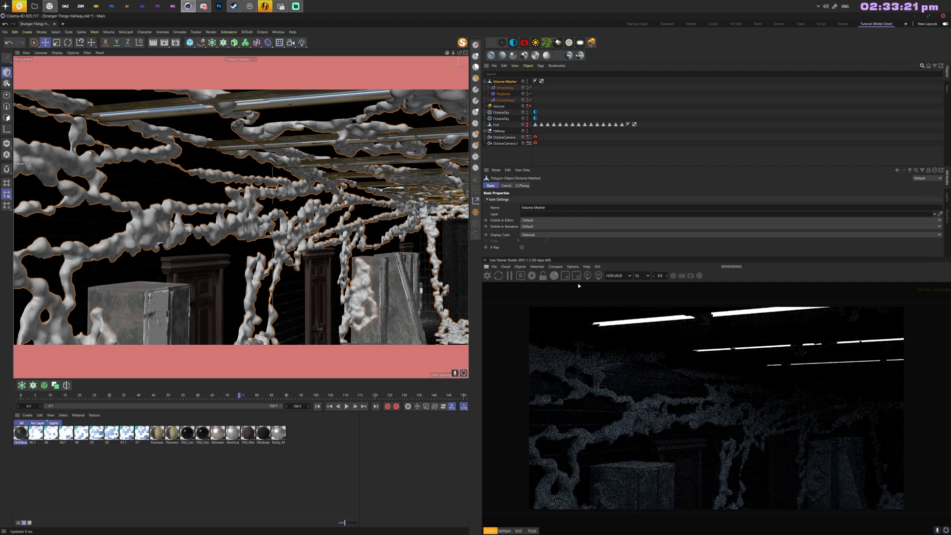
left_click(535, 113)
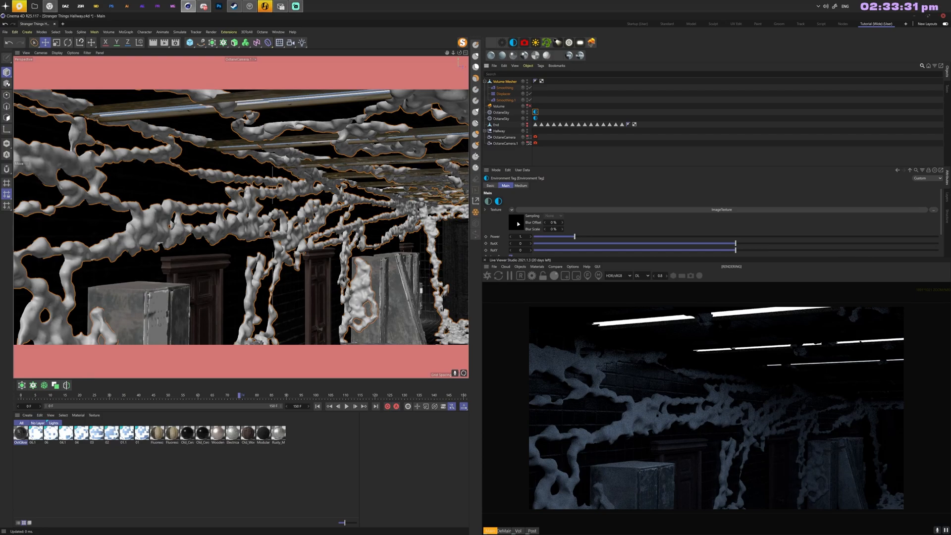
left_click(518, 224)
left_click(933, 200)
left_click(325, 292)
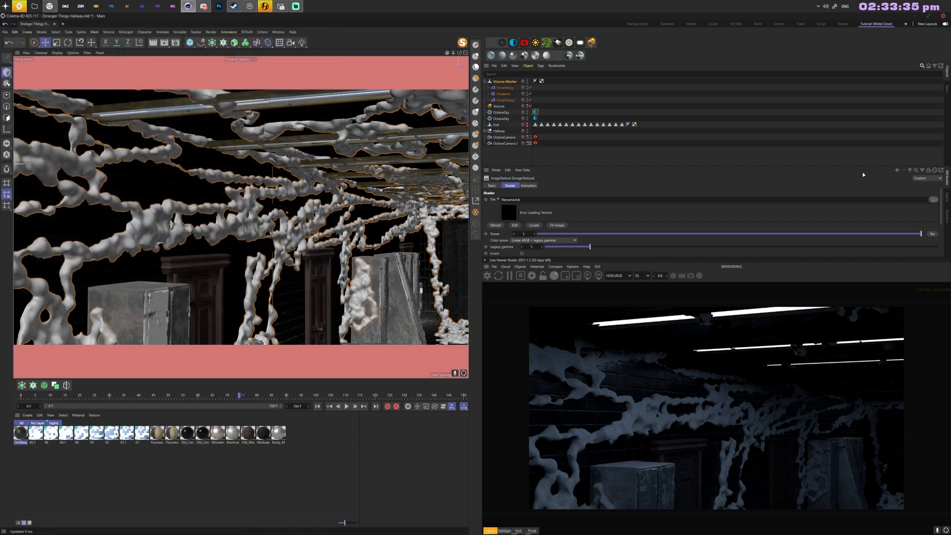
left_click(934, 200)
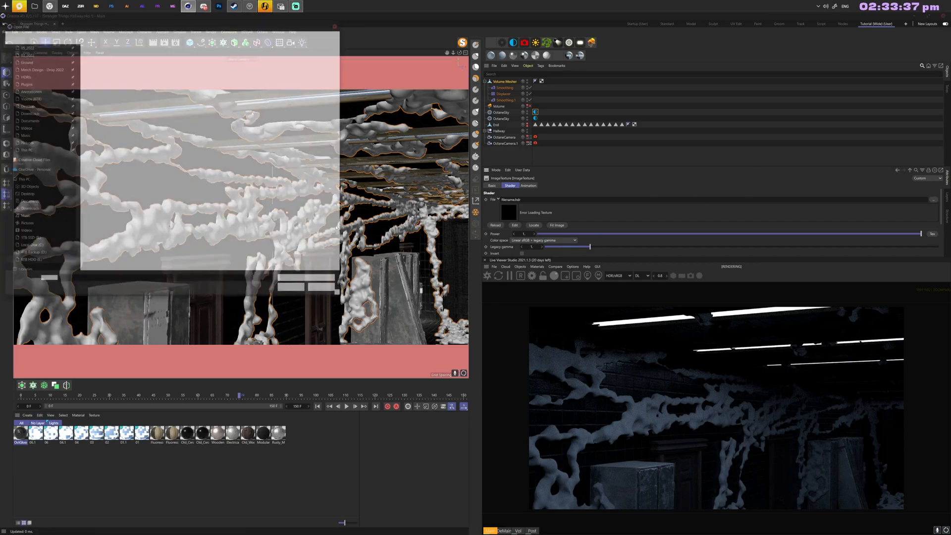
left_click(27, 107)
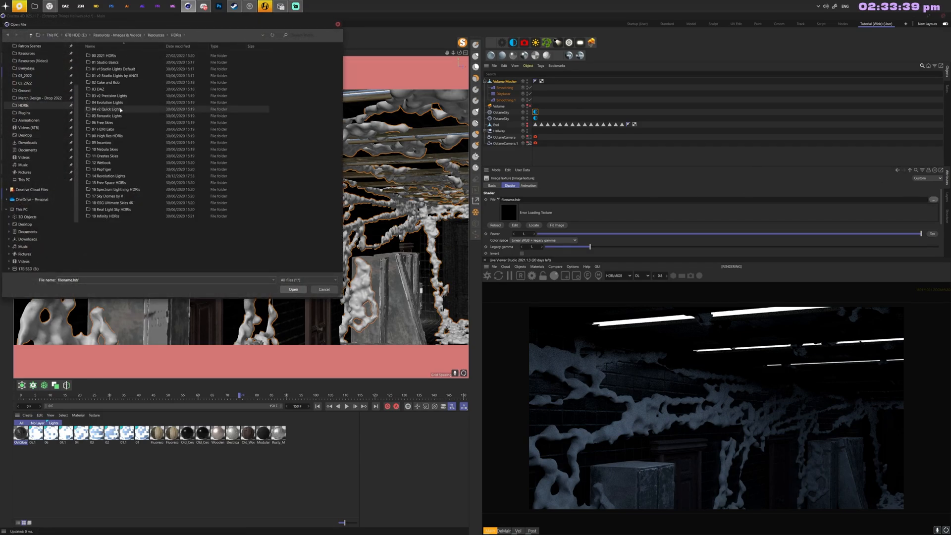
double_click(110, 90)
double_click(107, 63)
double_click(95, 56)
double_click(101, 66)
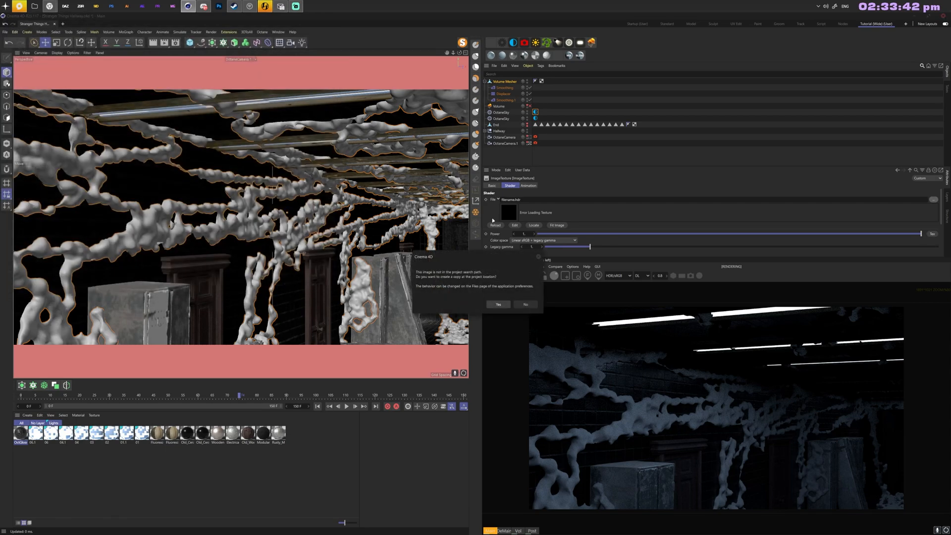
left_click(526, 304)
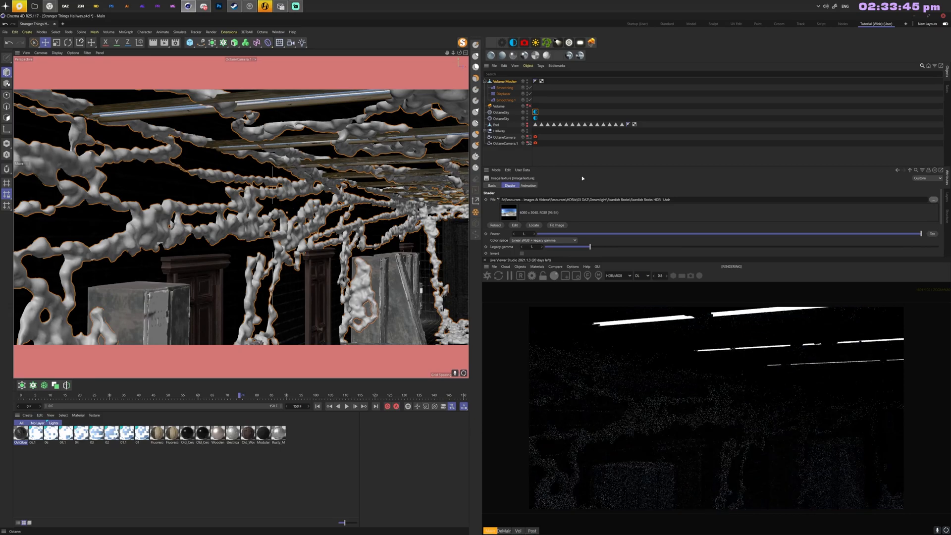
Step: With the Hallway temporarily hidden, set the first OctaneSky's environment type to Primary environment
left_click(535, 113)
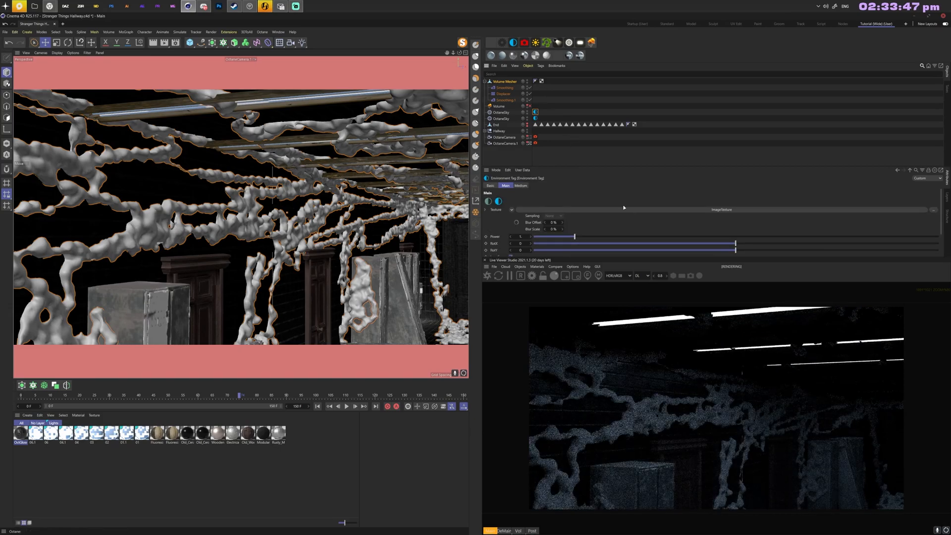
scroll(687, 227, "down", 2)
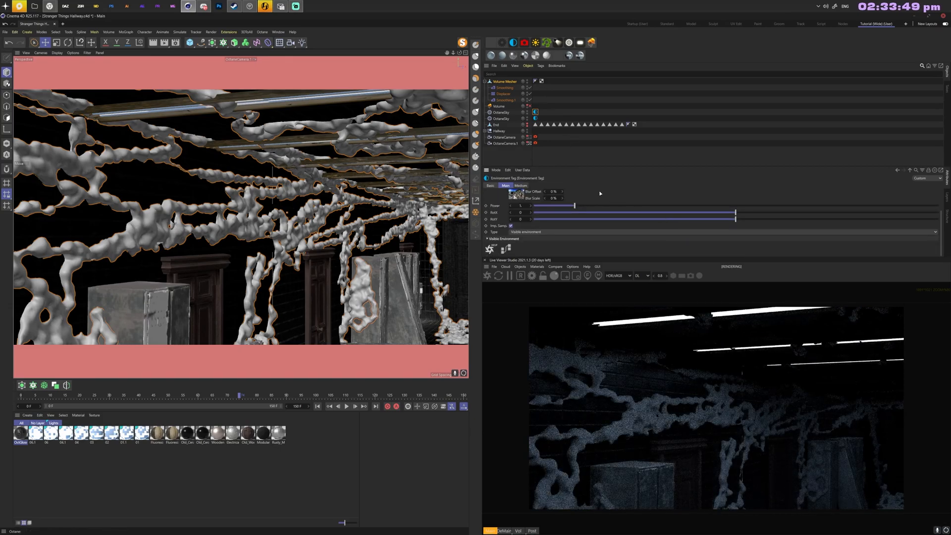
left_click(528, 132)
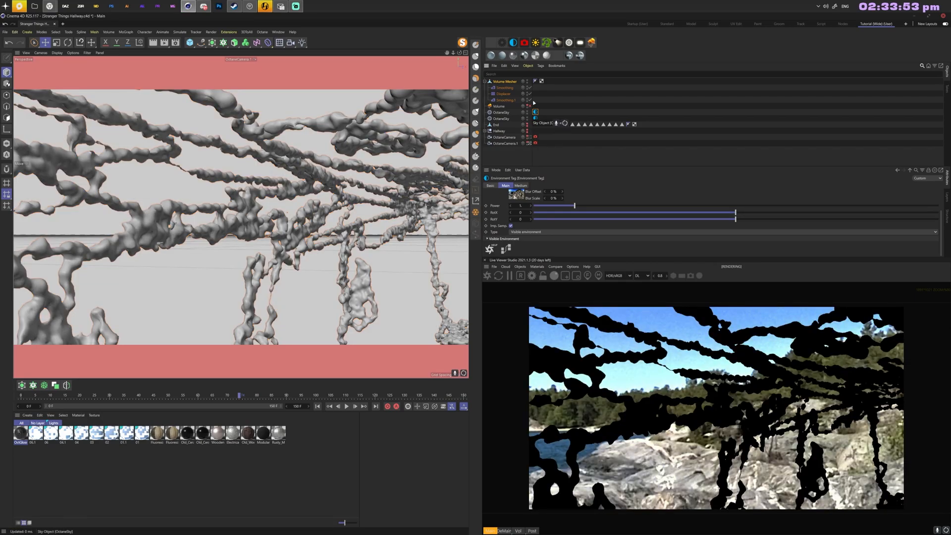
left_click(505, 82)
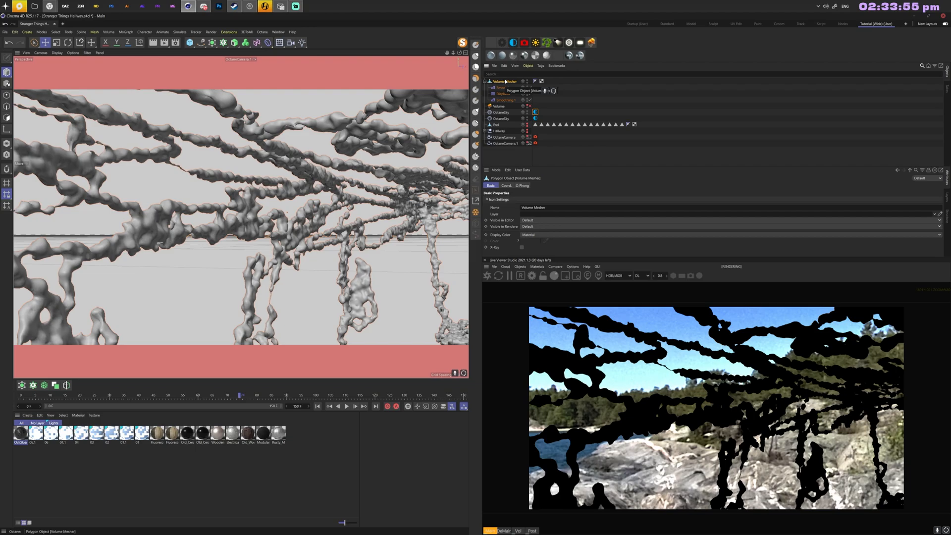
left_click(535, 112)
left_click_drag(562, 166, 561, 130)
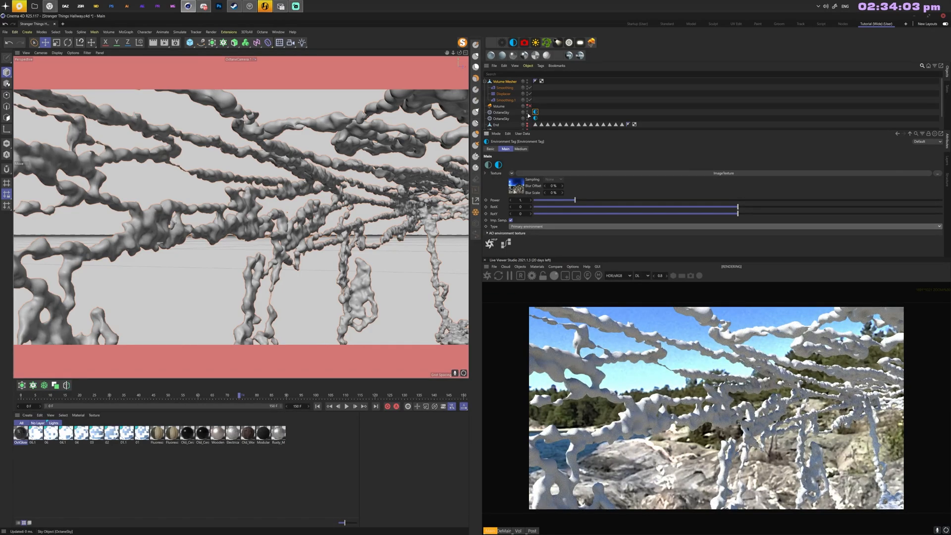
scroll(523, 116, "down", 1)
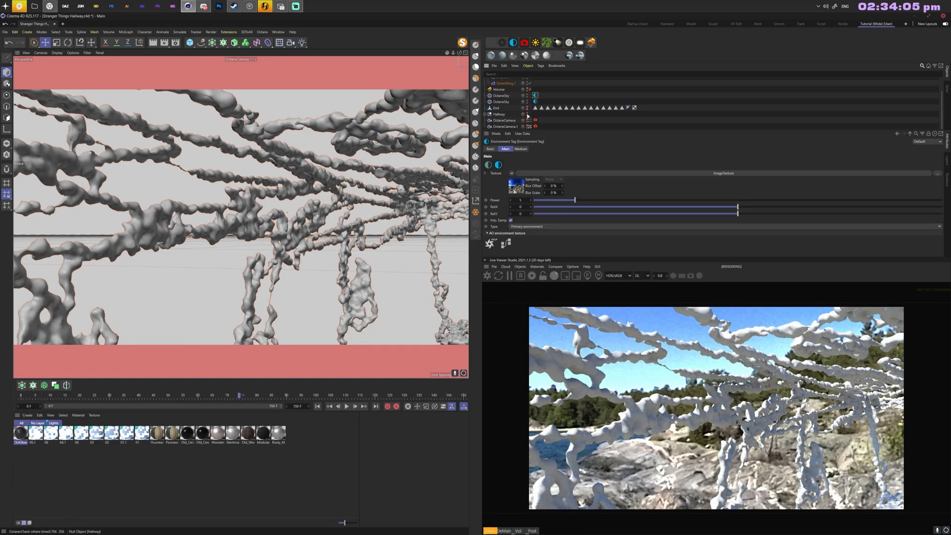
left_click(528, 115)
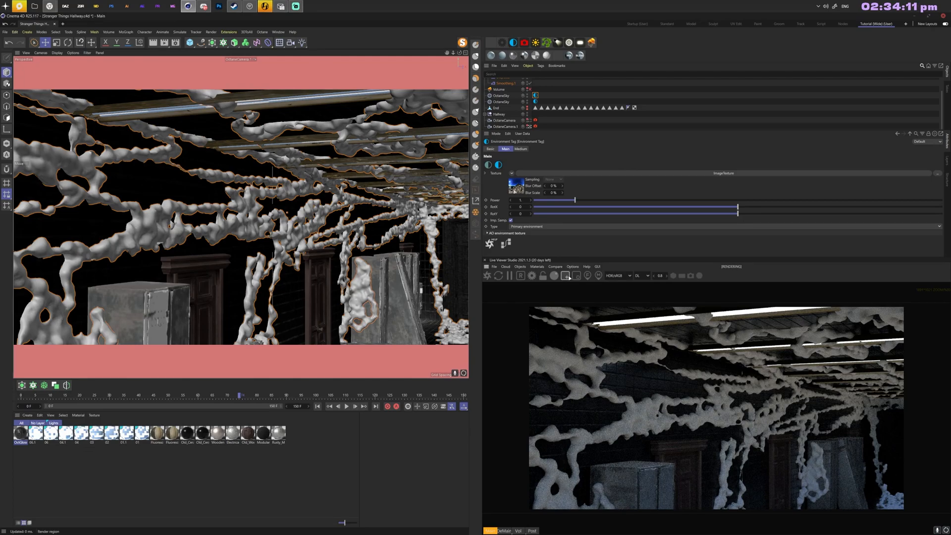
Step: Draw a render region over the roots around the near cabinet and apply a new Octane glossy material to the root mesh
left_click_drag(561, 338, 690, 474)
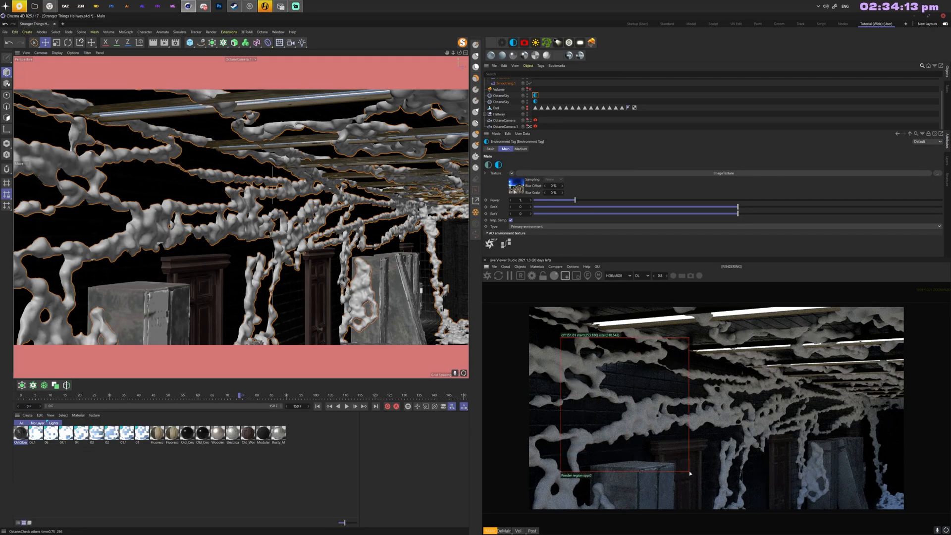
left_click(492, 57)
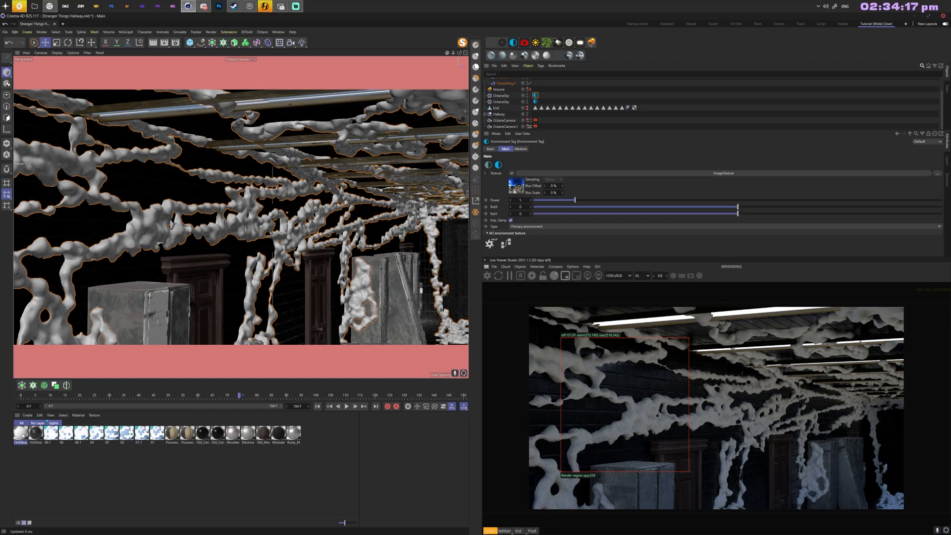
left_click_drag(21, 438, 155, 227)
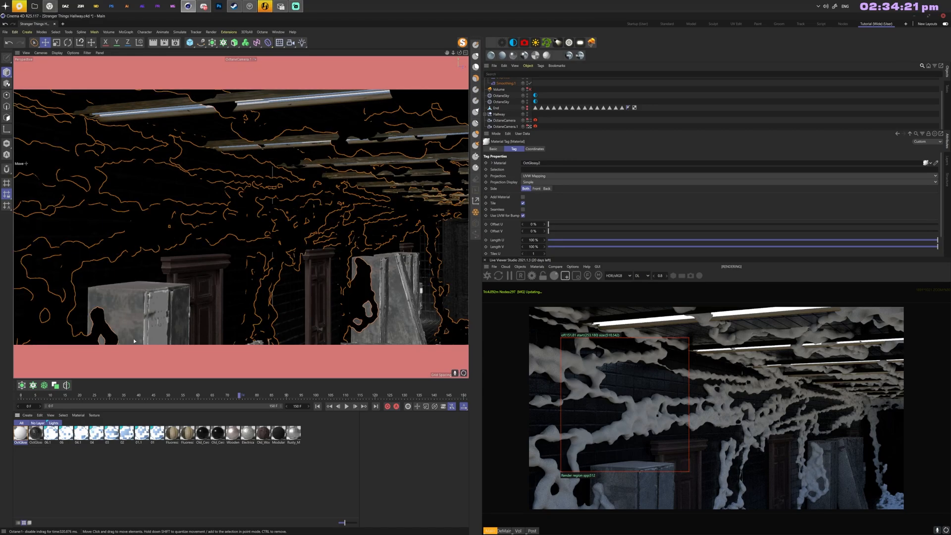
Step: Set the new glossy root material's diffuse colour to black
left_click(20, 432)
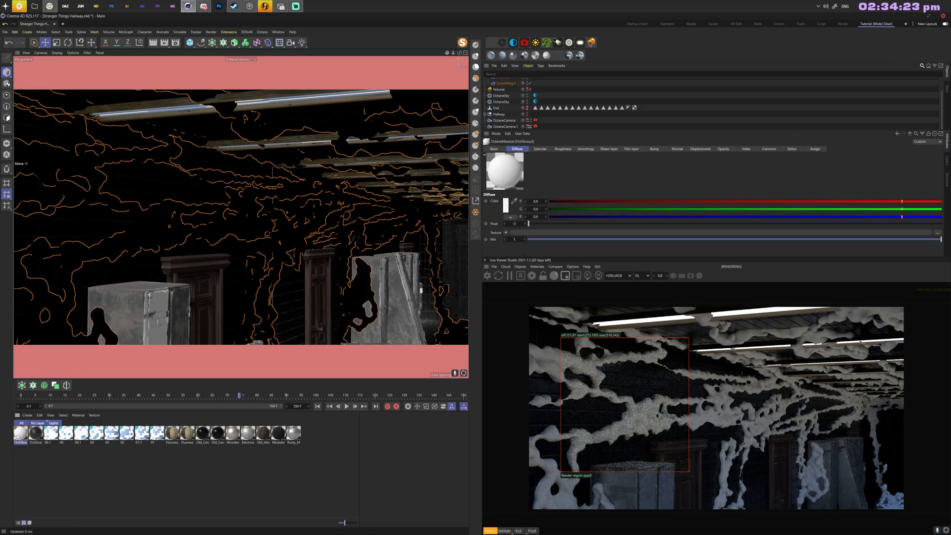
double_click(20, 433)
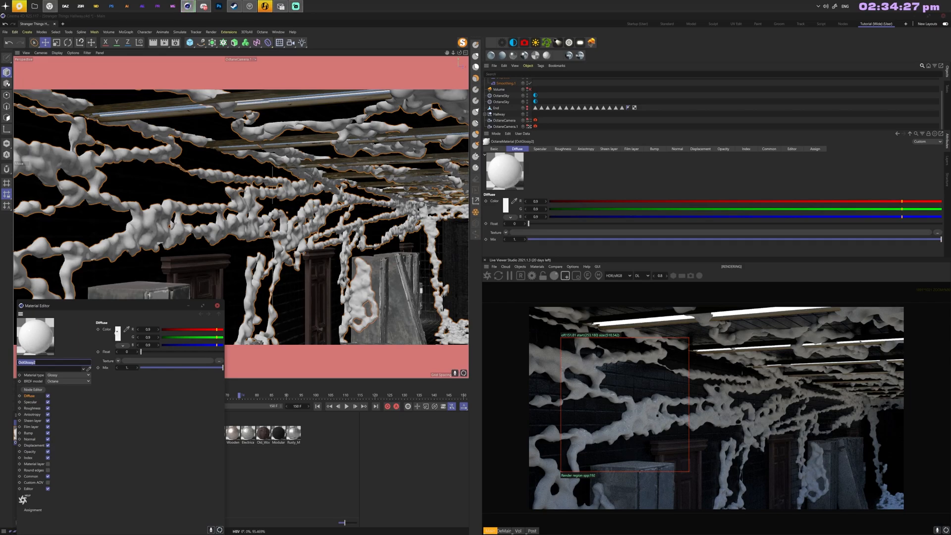
left_click(118, 336)
left_click_drag(97, 375, 102, 417)
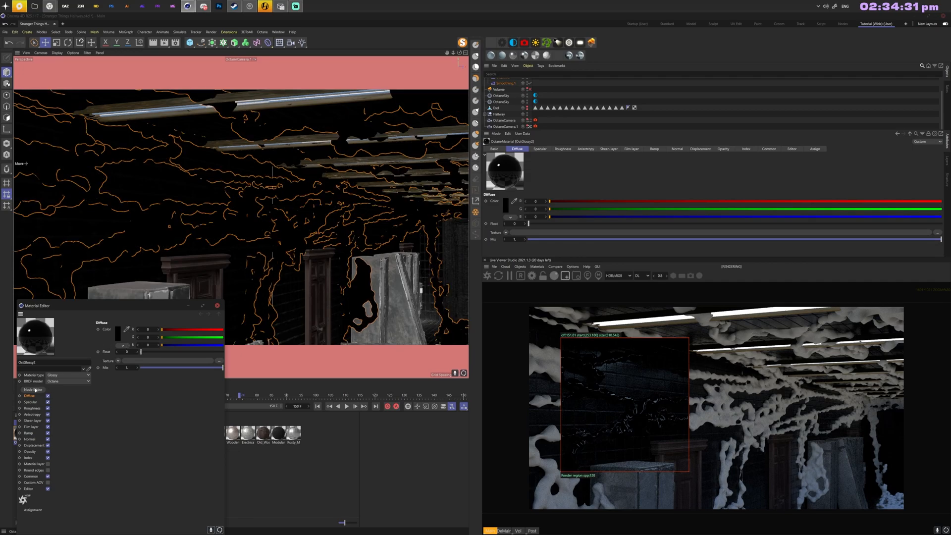
Step: Add an image texture node to the root material's node graph and browse to the 50 Tileable Roughness Maps folder
left_click(33, 389)
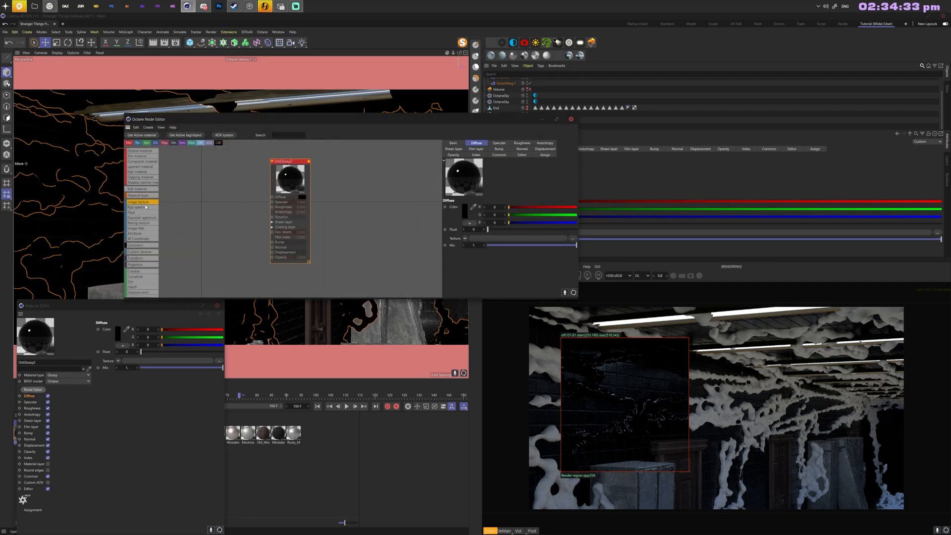
left_click(162, 203)
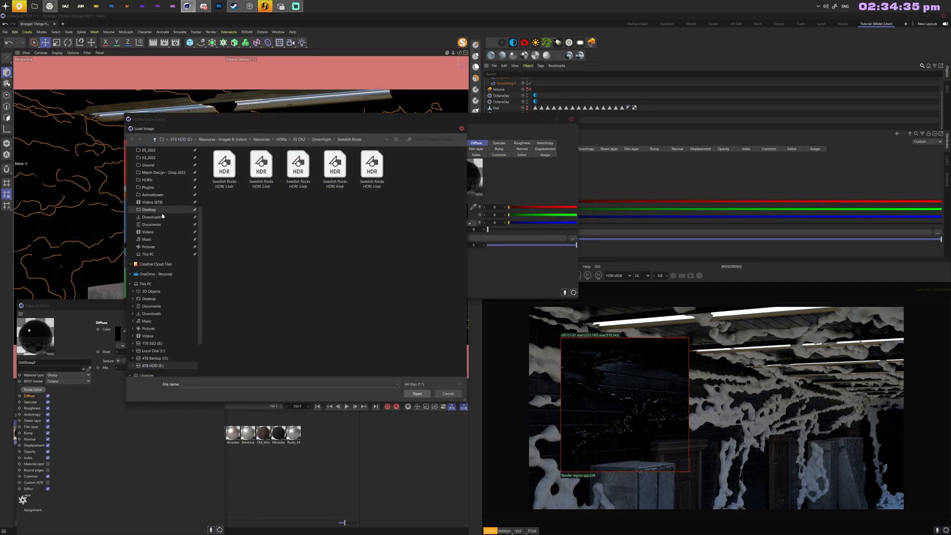
scroll(158, 204, "up", 1)
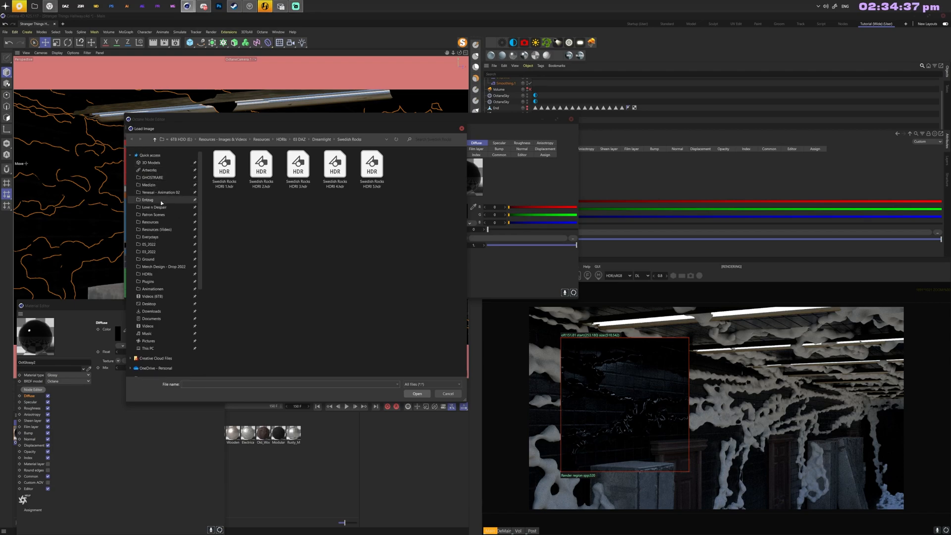
left_click(156, 223)
double_click(230, 161)
double_click(240, 352)
double_click(231, 166)
double_click(231, 160)
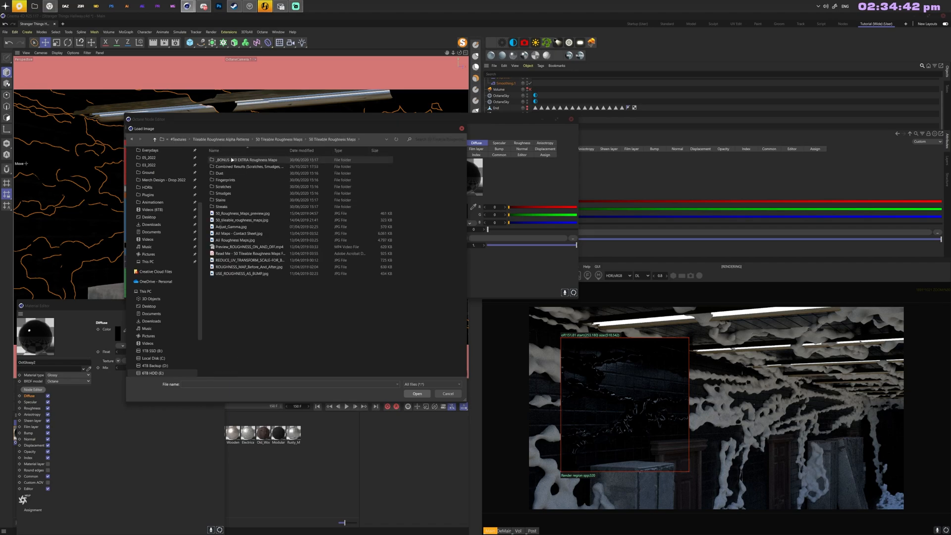
Step: Leave the roughness maps and browse to the Organic folder within Displacement Maps - Part 2 of the tileable displacement patterns
left_click(236, 194)
key("alt+Up")
key("alt+Up")
key("alt+Up")
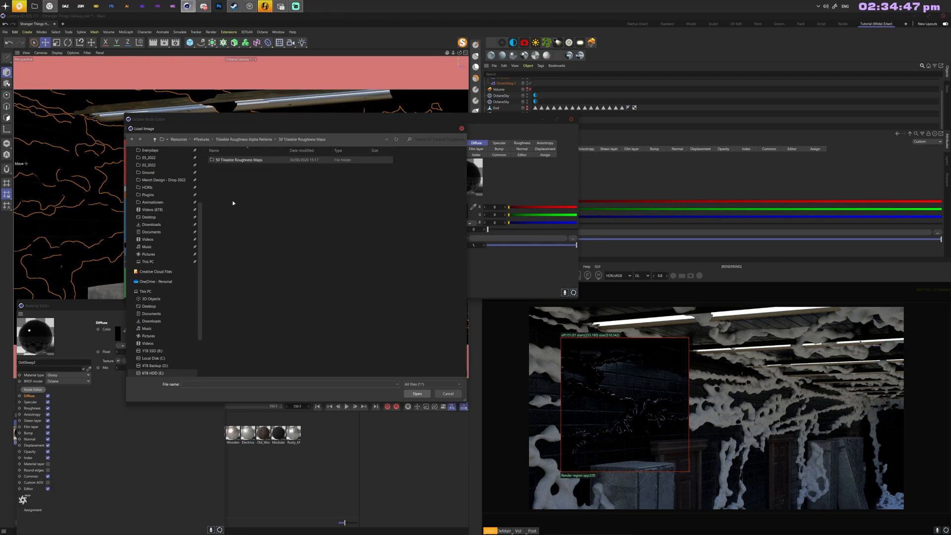
double_click(248, 345)
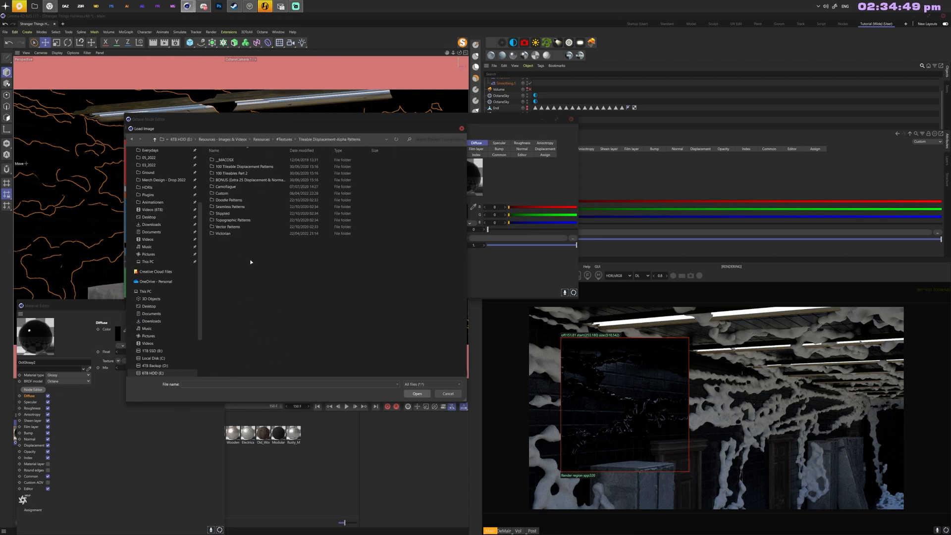
double_click(228, 178)
double_click(225, 160)
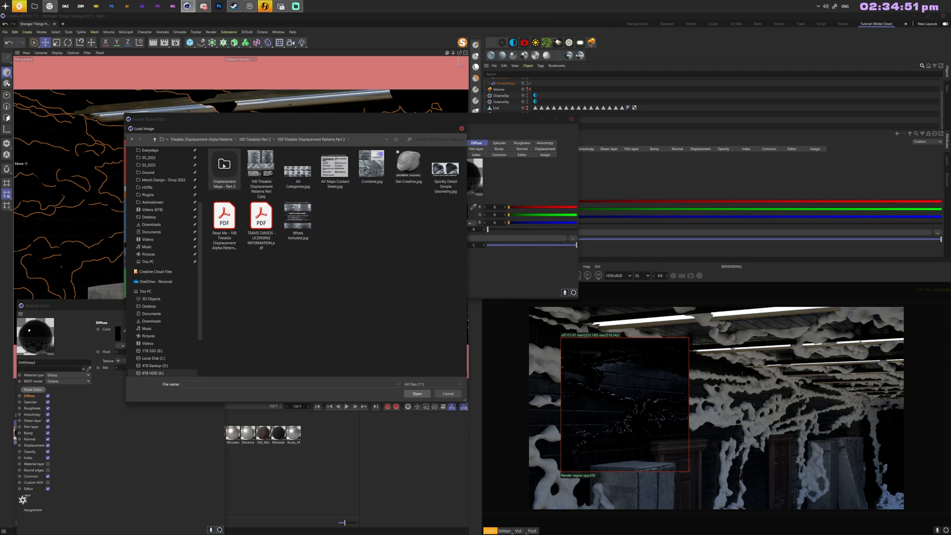
double_click(224, 171)
double_click(221, 206)
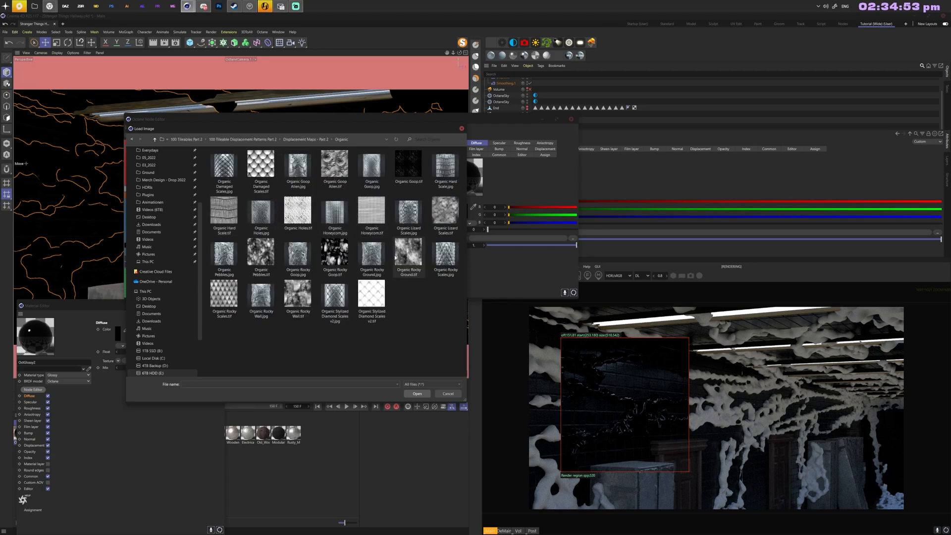
Step: Compare the organic displacement maps and load Organic Rocky Ground.tif into the image texture node
left_click(405, 255)
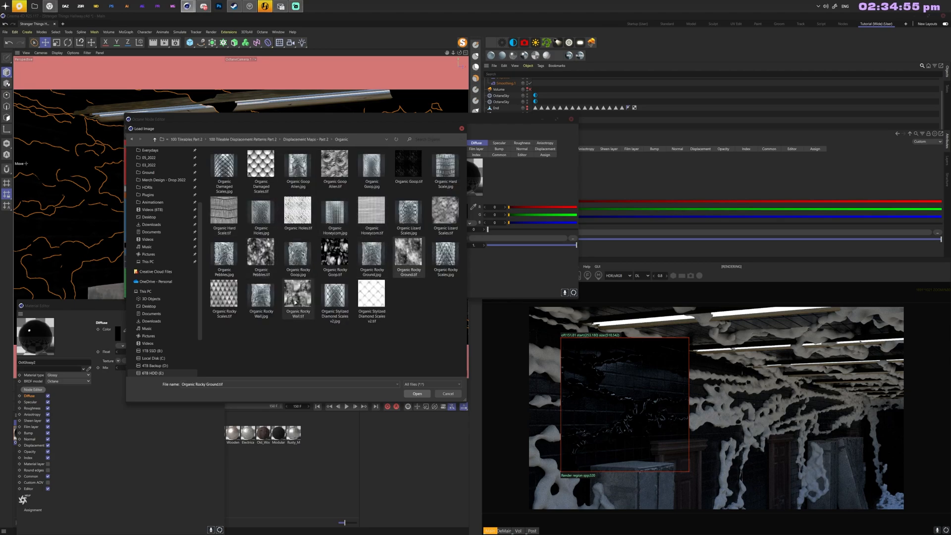
left_click(338, 172)
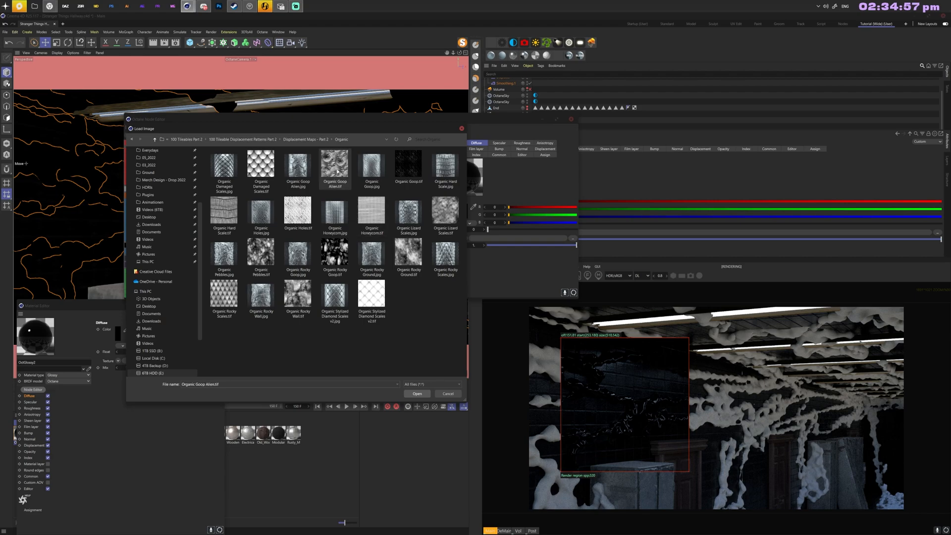
left_click(445, 213)
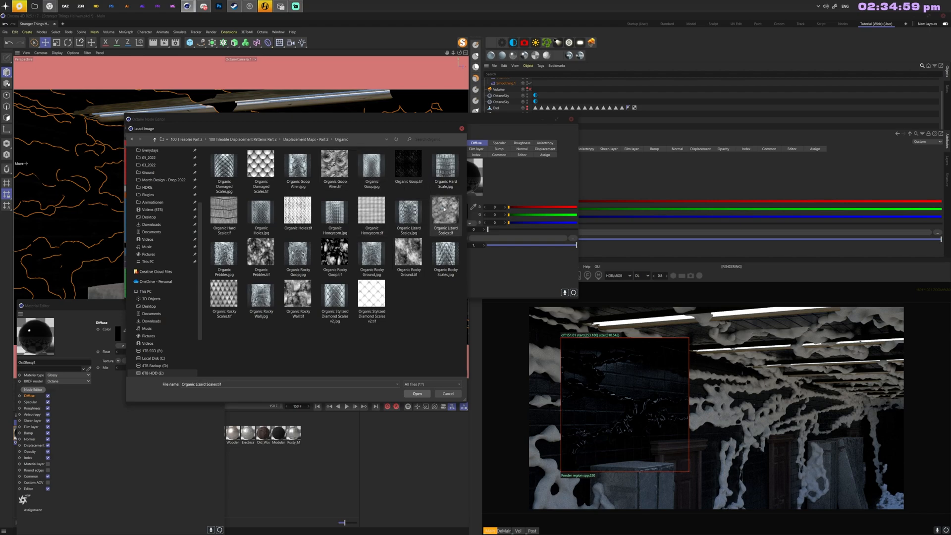
double_click(407, 257)
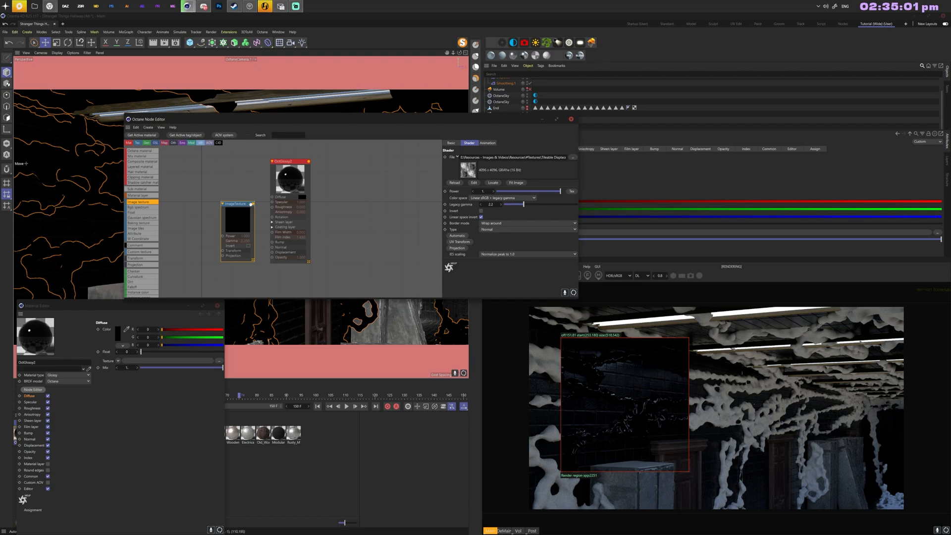
Step: Connect the image texture to the root material's Roughness and add a UV transform node to the texture
left_click_drag(271, 207, 275, 208)
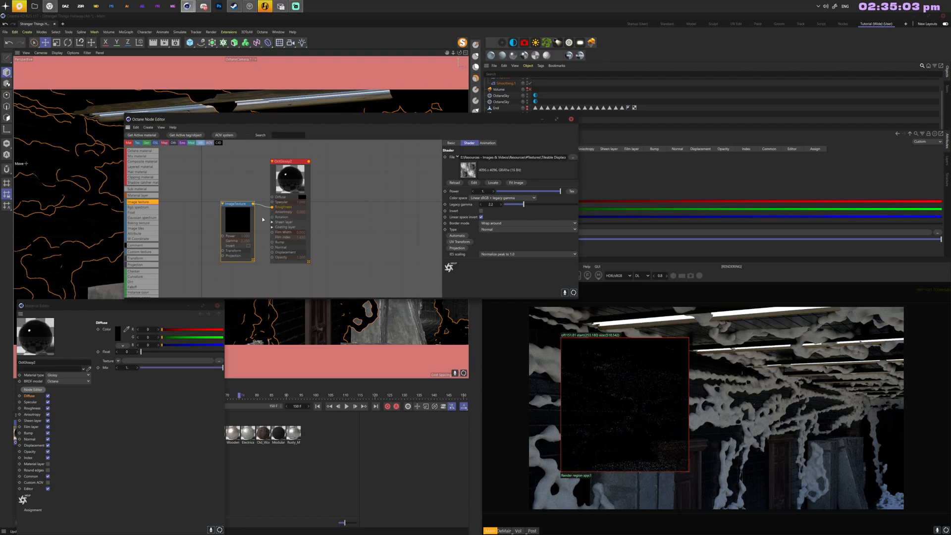
left_click_drag(228, 200, 222, 185)
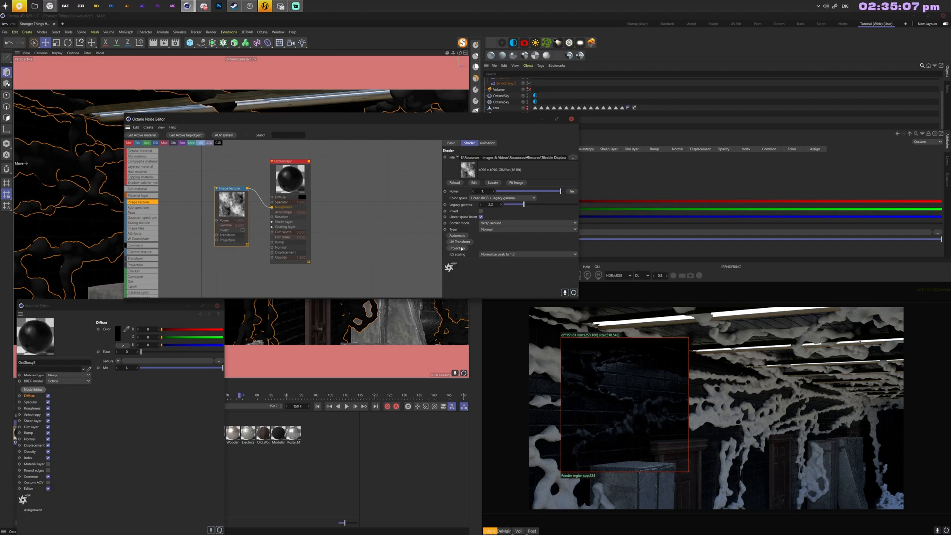
left_click(460, 242)
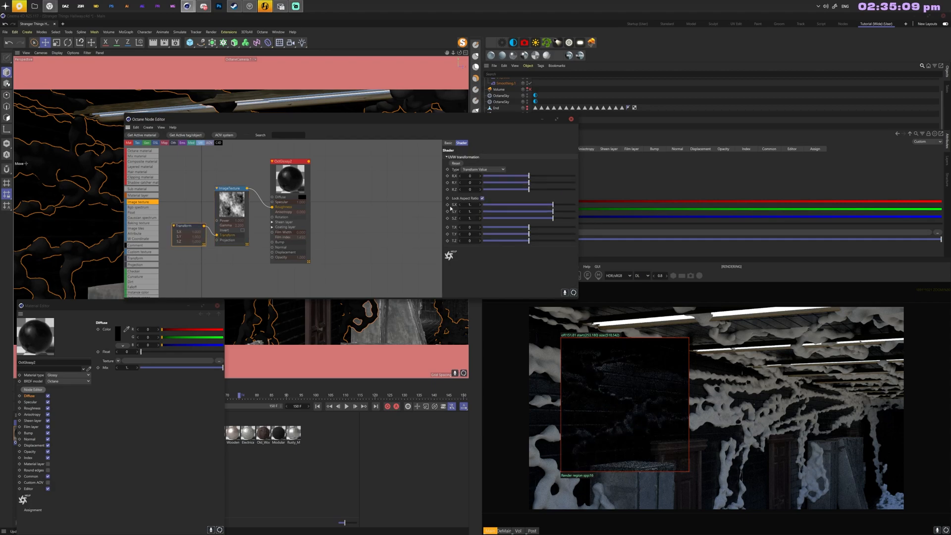
Step: Scale the roughness texture's UV transform down to about 0.3 and hide the Hallway object
left_click_drag(550, 205, 541, 205)
left_click_drag(517, 121, 515, 150)
left_click(527, 115)
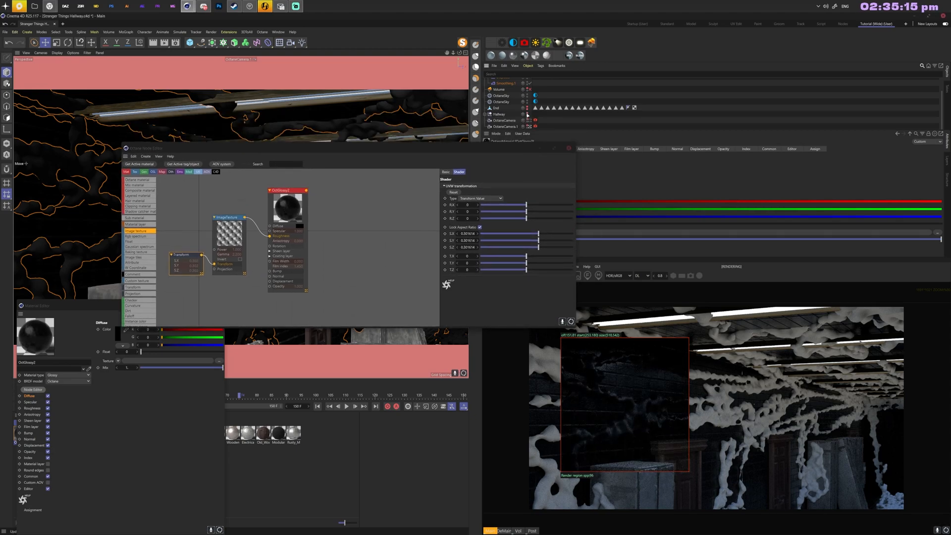
left_click(528, 114)
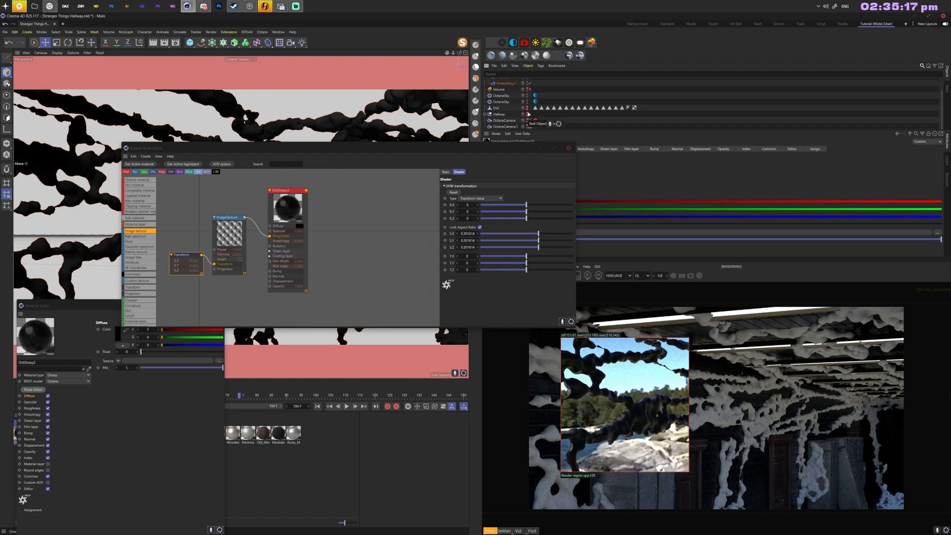
Step: Rotate the first OctaneSky's environment image around X to change the light falling on the roots
left_click(535, 95)
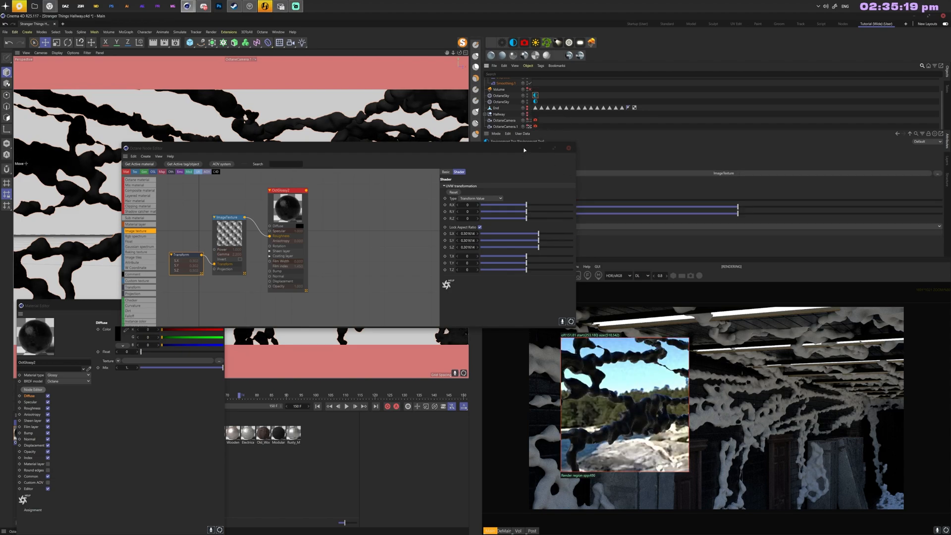
left_click_drag(525, 150, 465, 100)
left_click_drag(738, 207, 613, 201)
Step: Preview the roughness texture in isolation, reduce its UV scale to about 0.01 and rotate it about 42 degrees around Z
left_click_drag(210, 187, 210, 188)
left_click(174, 181)
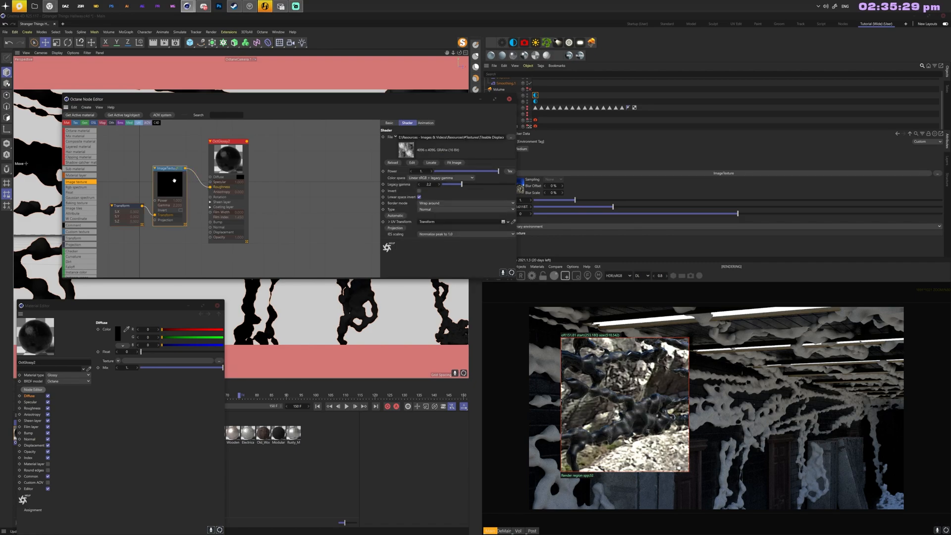
key("alt+s")
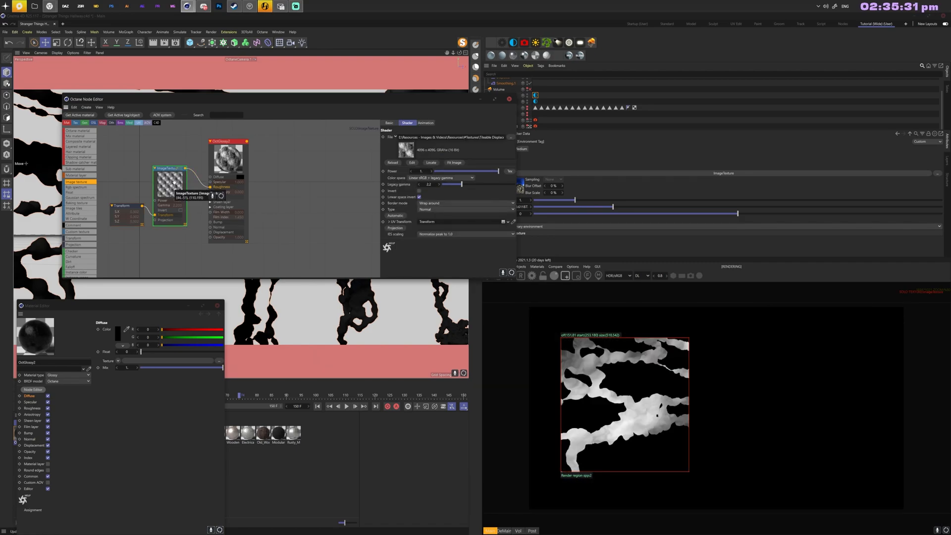
left_click(128, 208)
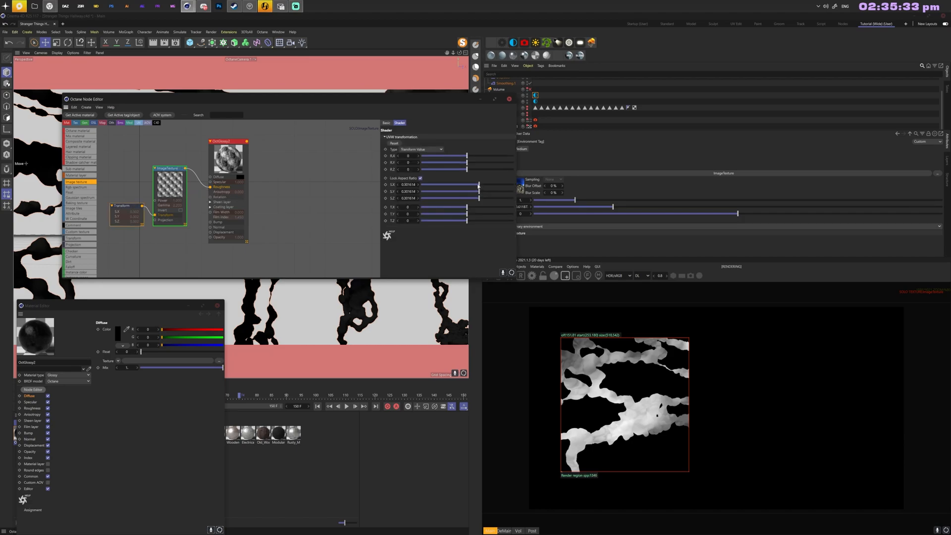
left_click_drag(478, 184, 454, 184)
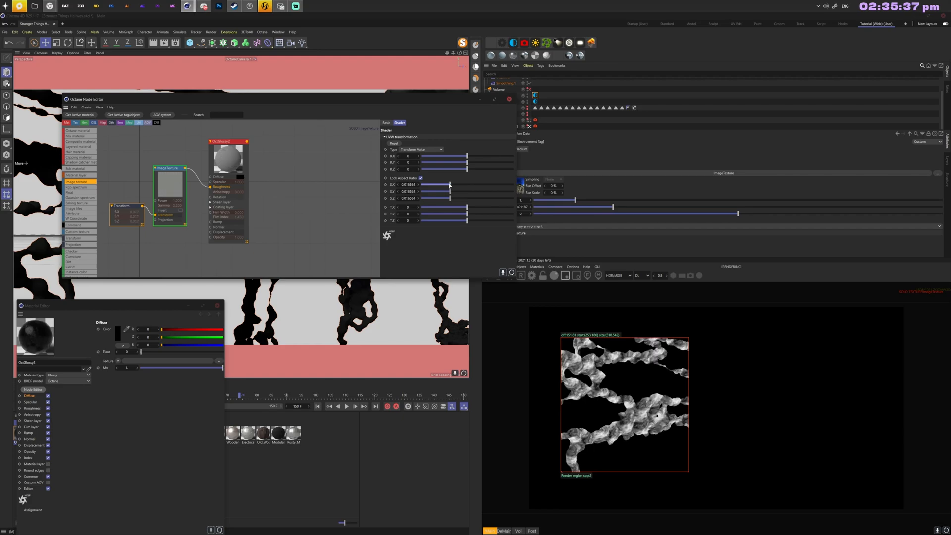
left_click_drag(467, 169, 473, 170)
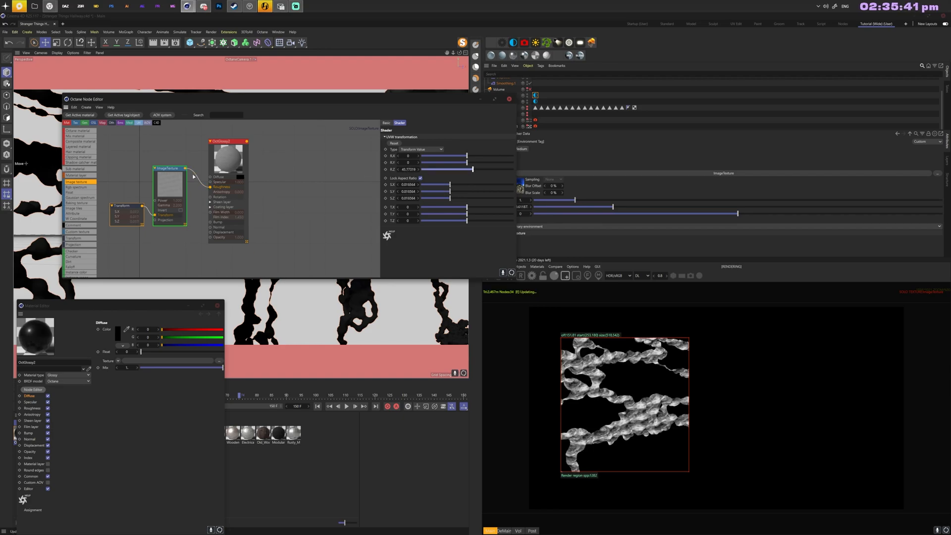
left_click(175, 175)
key("s")
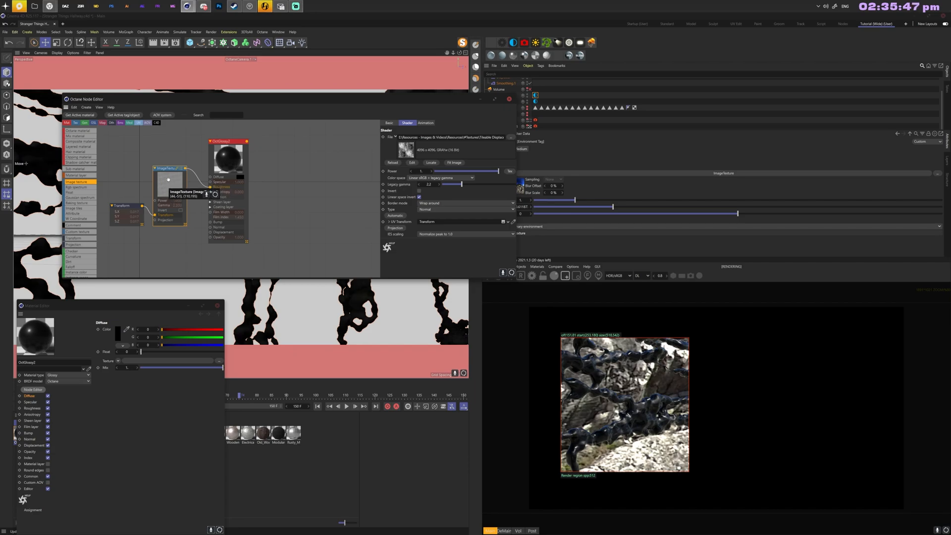
Step: Duplicate the roughness image texture node and load Organic Goop Alien.tif into the copy
left_click_drag(170, 182, 300, 213, "ctrl")
left_click(511, 138)
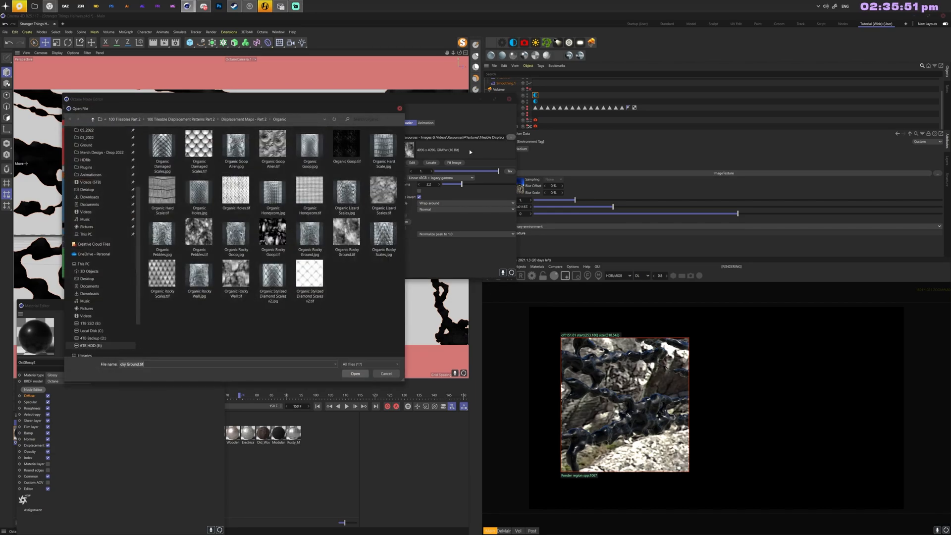
double_click(285, 155)
left_click(527, 304)
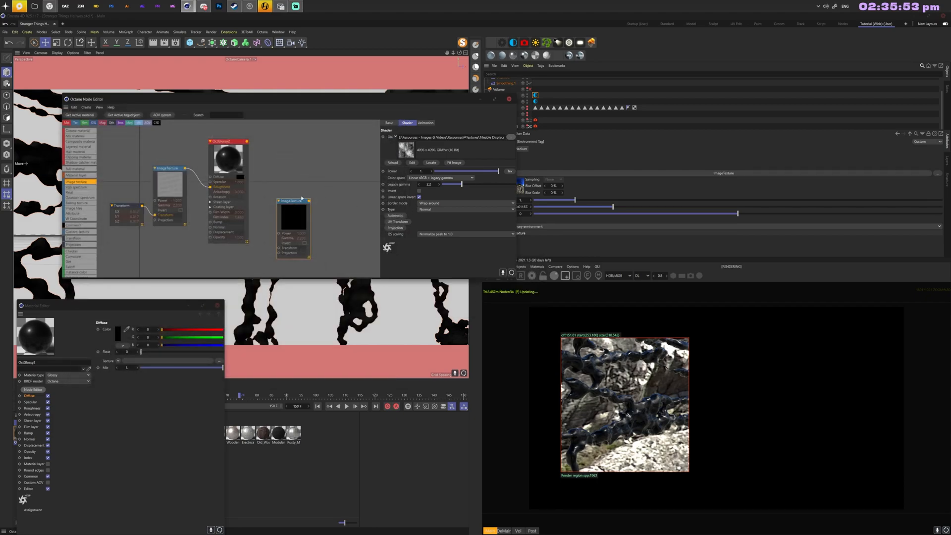
Step: Connect the duplicated image texture to the root material's Bump and add a UV transform node to it
left_click_drag(310, 201, 210, 224)
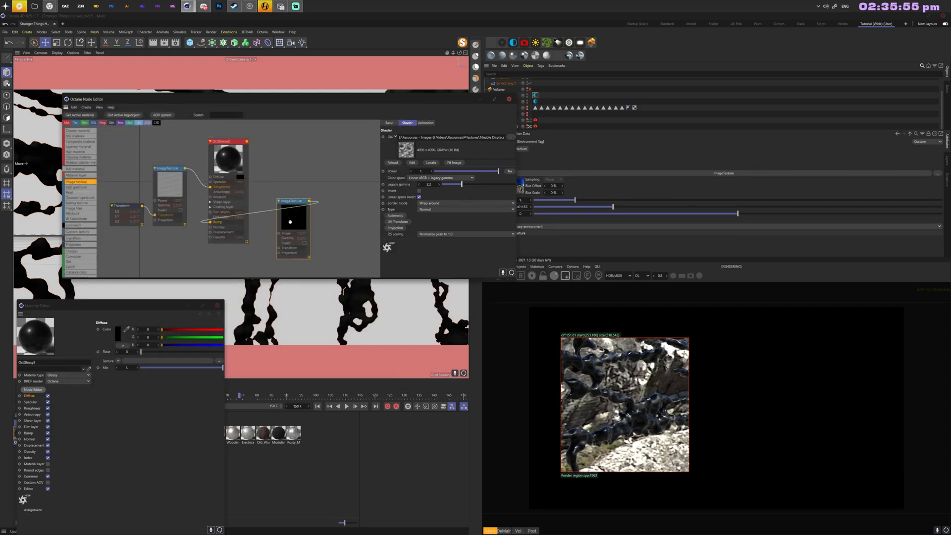
left_click_drag(300, 219, 180, 250)
left_click(398, 222)
middle_click_drag(250, 246, 308, 202)
left_click_drag(191, 234, 192, 222)
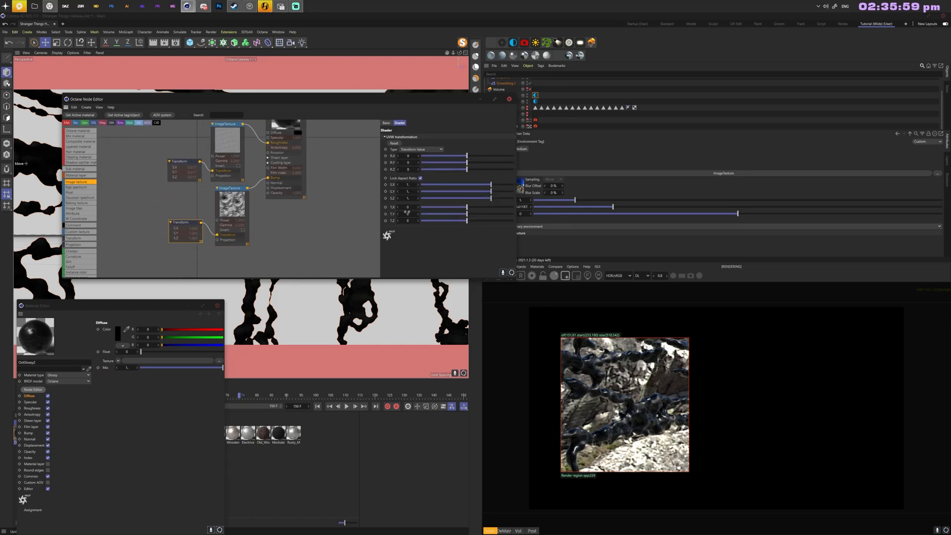
Step: Preview the bump texture in isolation and reduce its UV transform scale to about 0.025 with the aspect ratio locked
left_click_drag(480, 187, 465, 185)
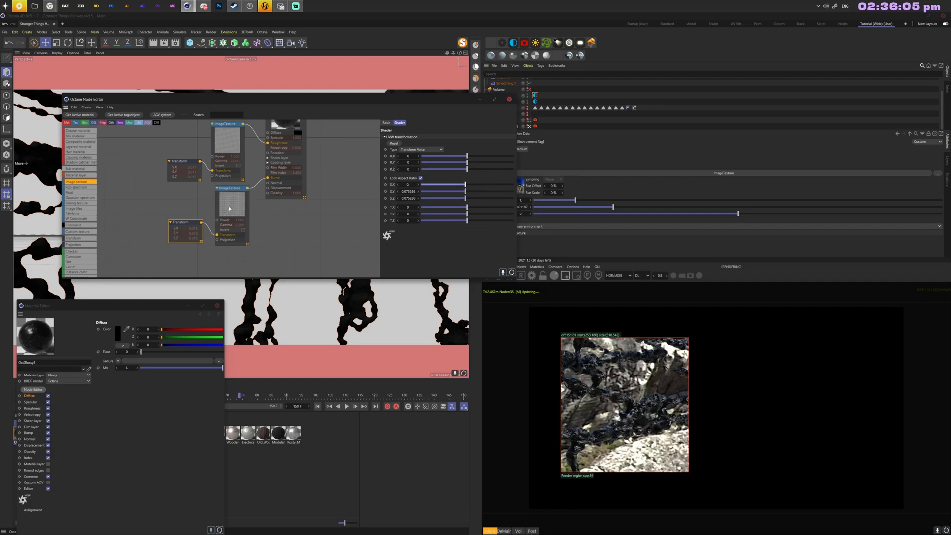
key("ctrl+z")
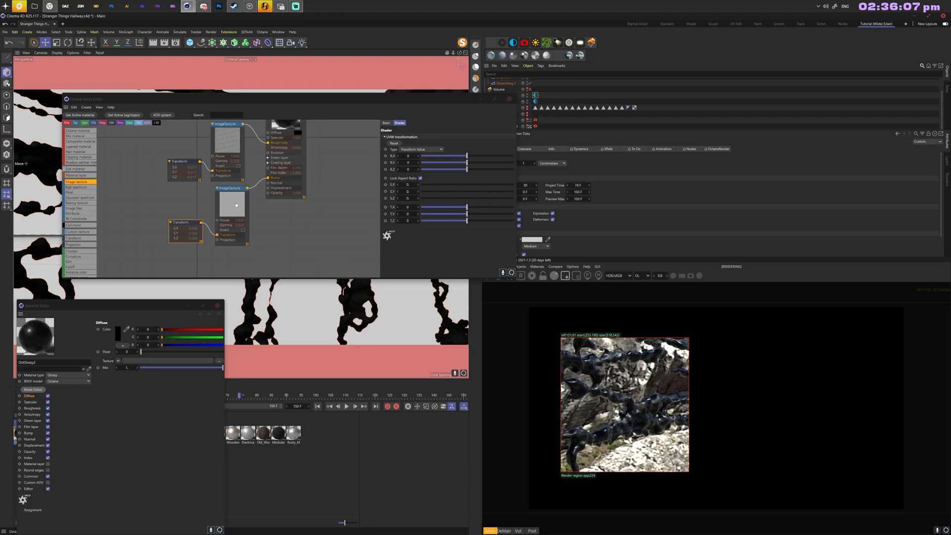
left_click(236, 200)
key("alt+w")
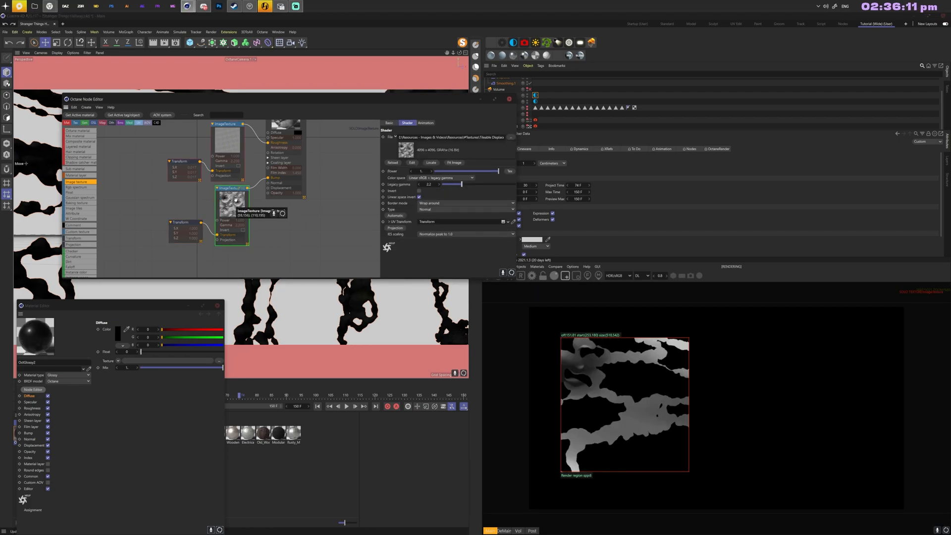
left_click(176, 223)
left_click_drag(490, 185, 454, 185)
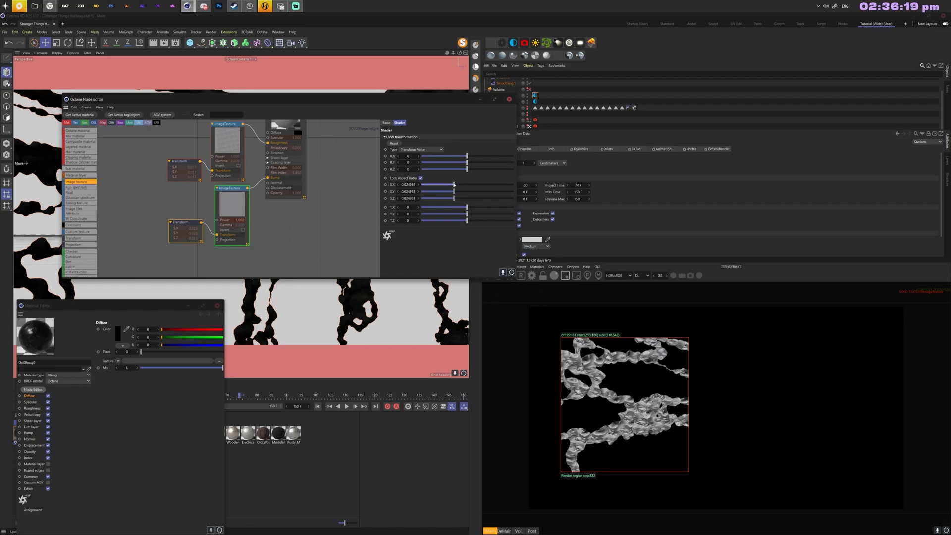
left_click(228, 204)
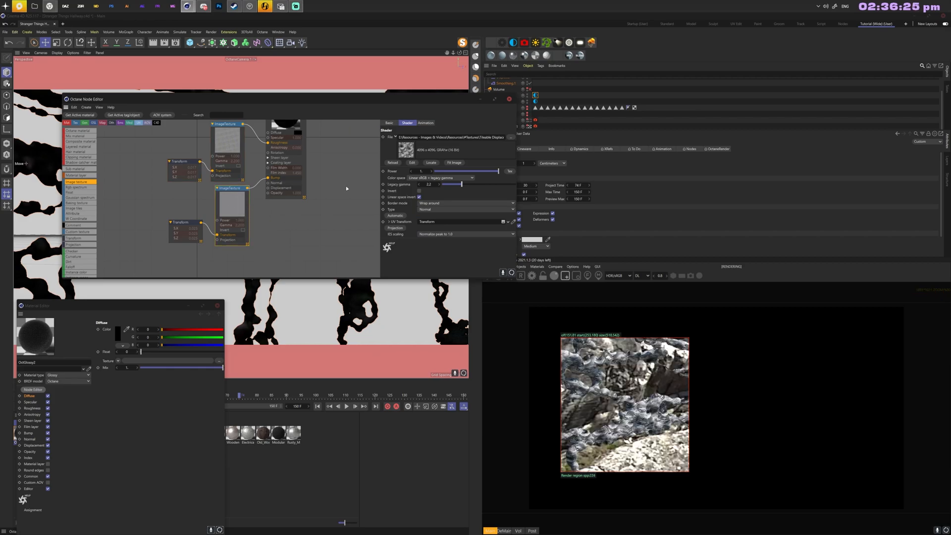
Step: Check the root material and bump texture nodes, and reconnect the texture to the material's Bump input
scroll(322, 168, "up", 2)
left_click(294, 154)
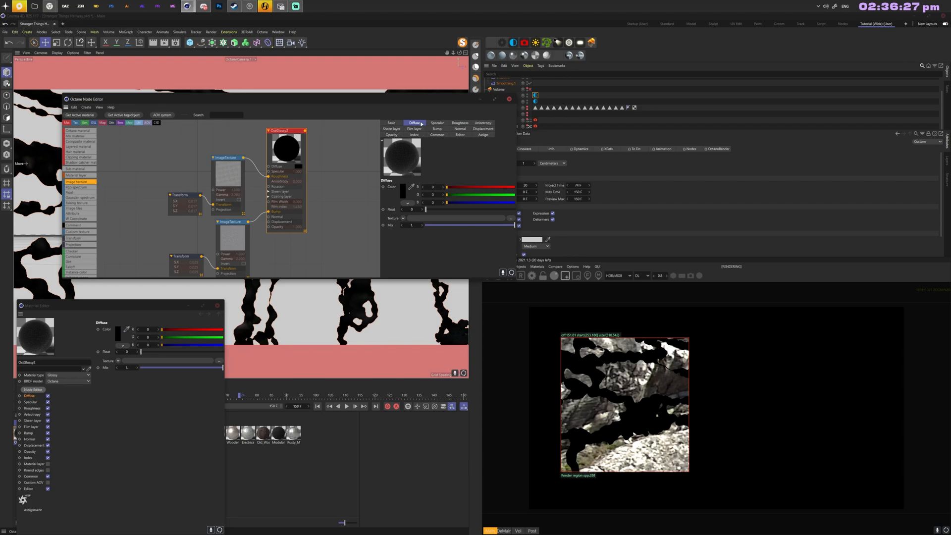
left_click(231, 233)
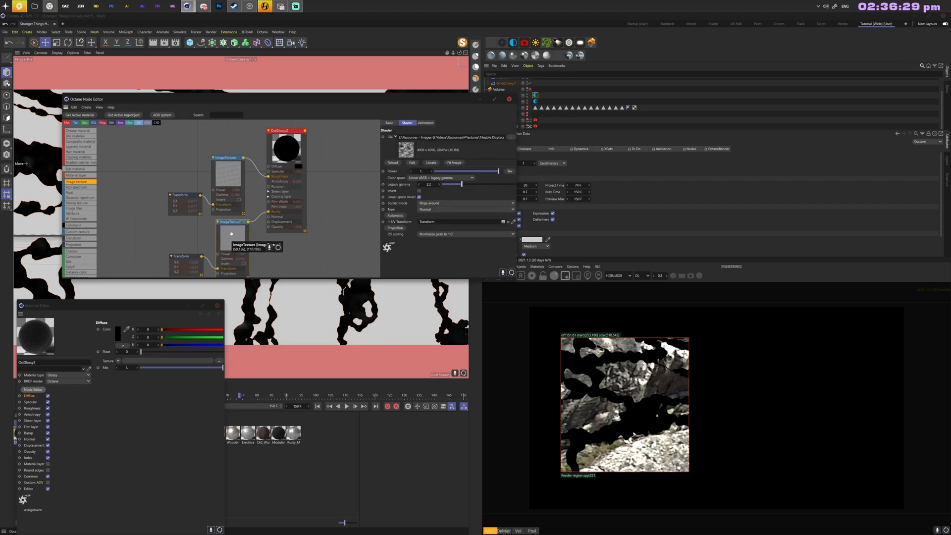
left_click(295, 147)
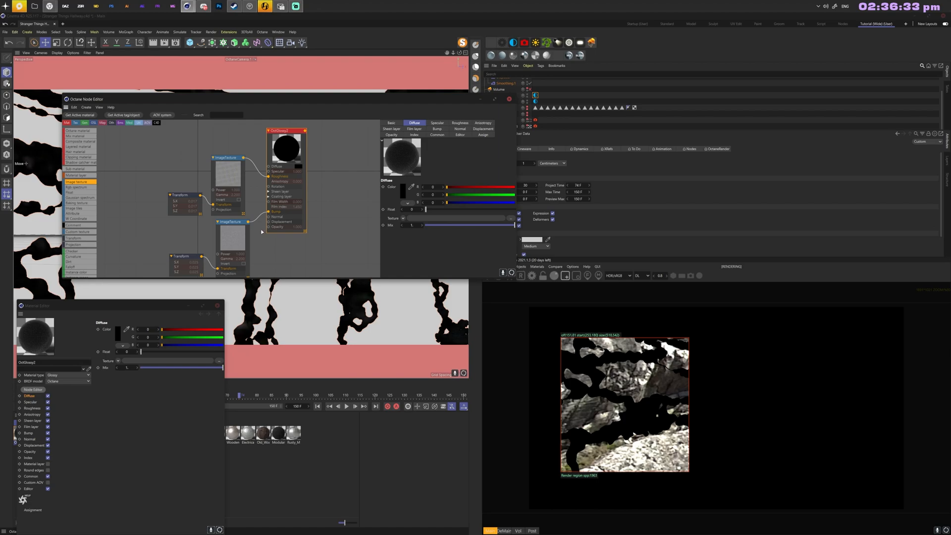
left_click(231, 235)
left_click_drag(269, 213, 268, 212)
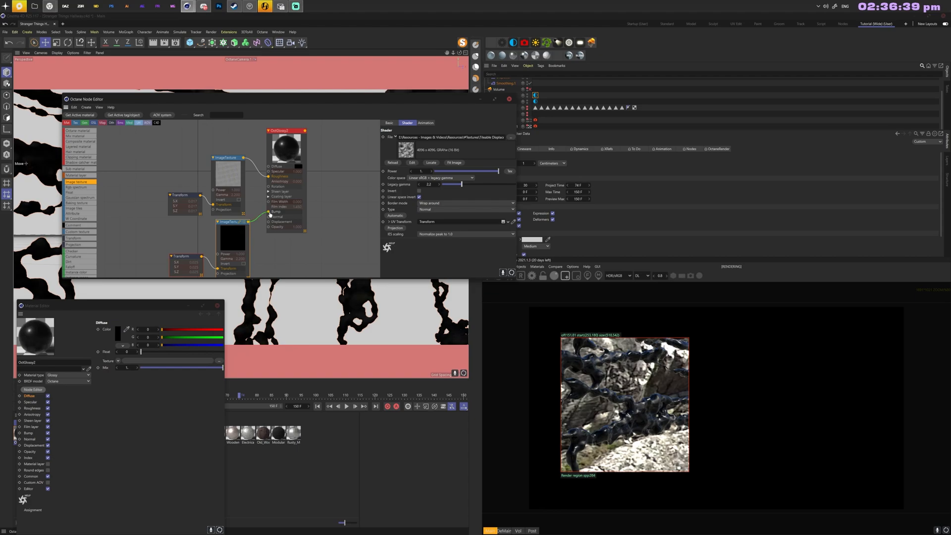
Step: Lower the bump texture's Power to about 0.068 and close the node editor
middle_click_drag(237, 241, 313, 208)
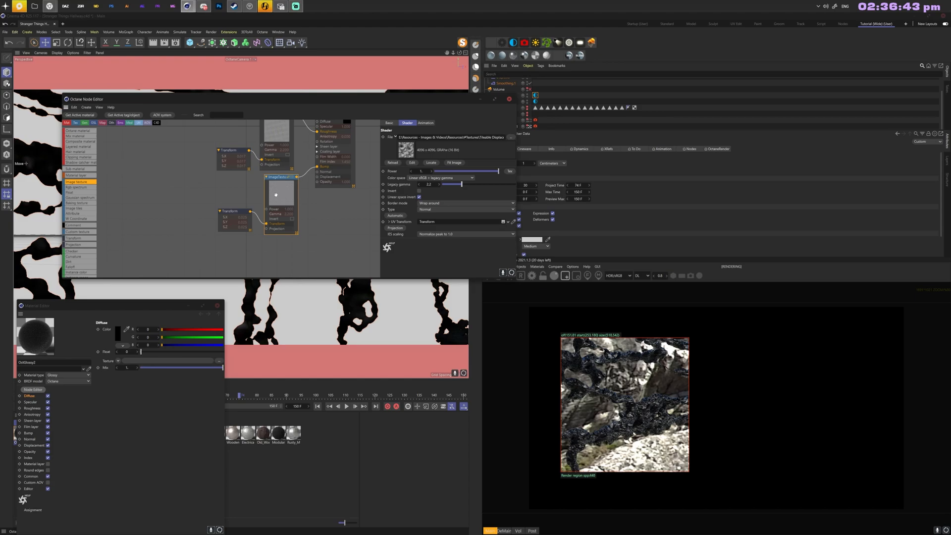
left_click_drag(478, 172, 438, 172)
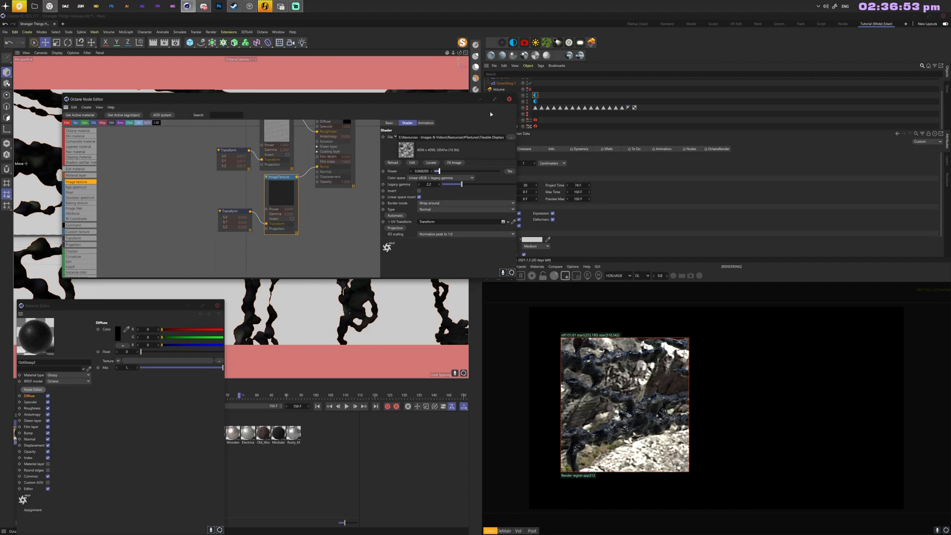
left_click(509, 99)
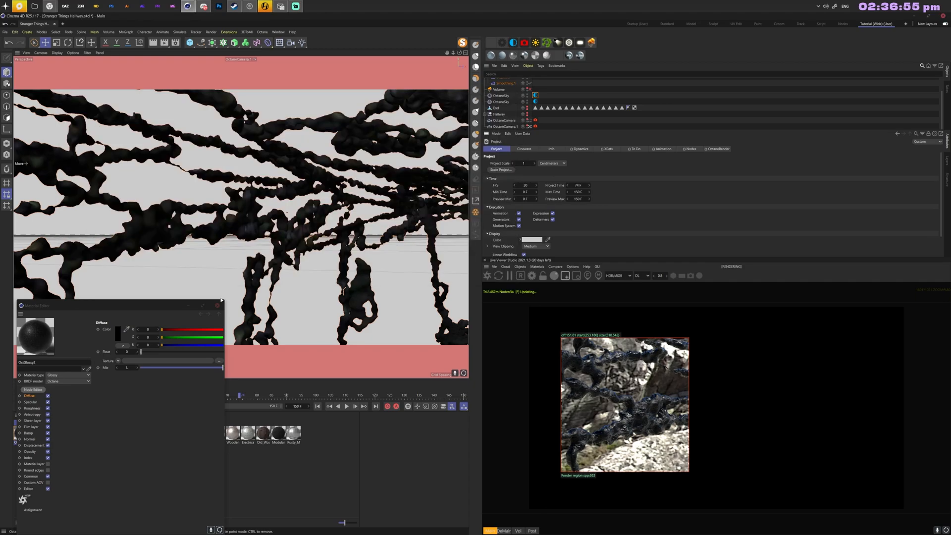
Step: Turn off the render region in the Live Viewer and look through the first OctaneCamera
left_click_drag(552, 131, 550, 153)
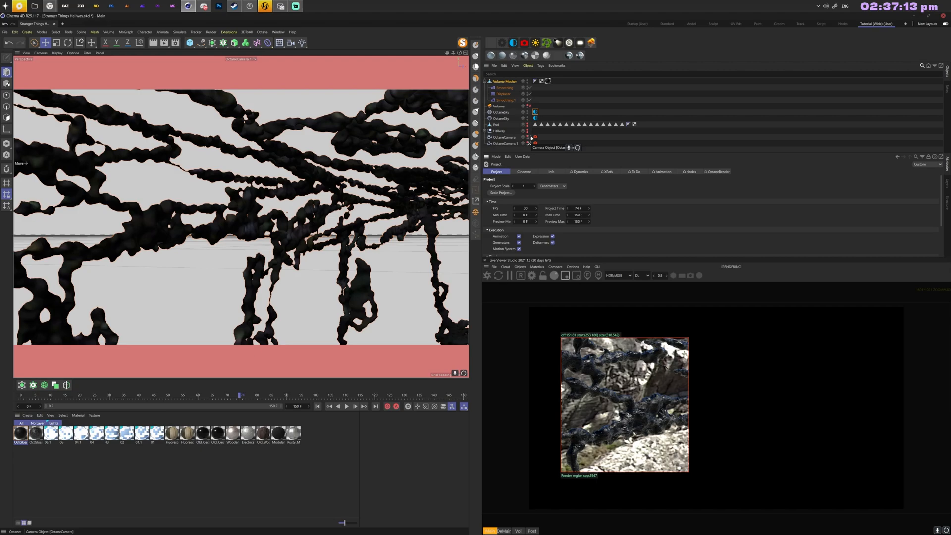
left_click(566, 276)
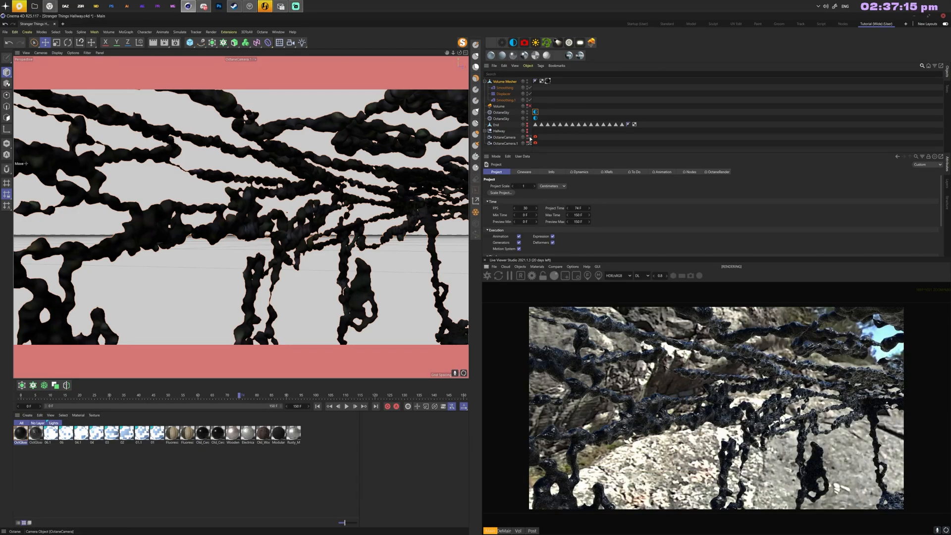
left_click(529, 138)
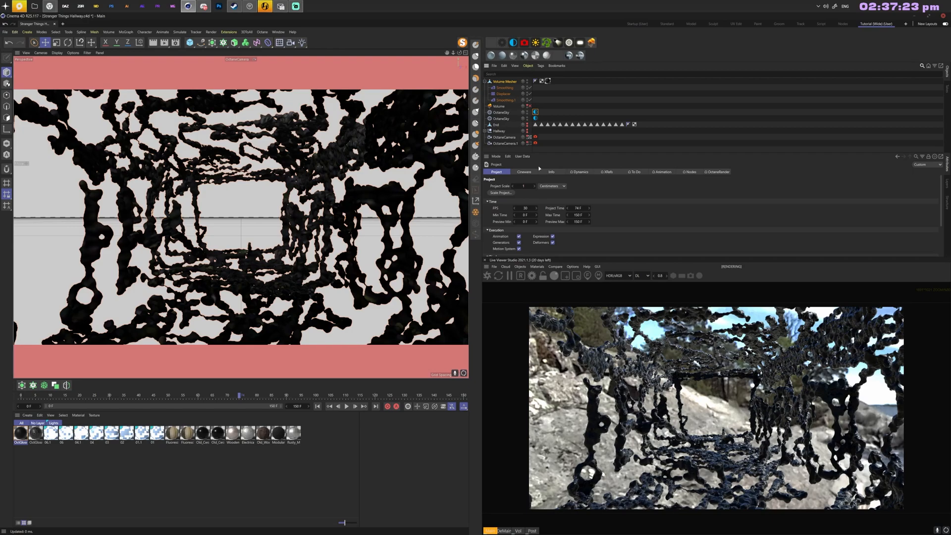
Step: Clear the image texture from the first OctaneSky's environment tag
left_click(535, 112)
left_click(512, 197)
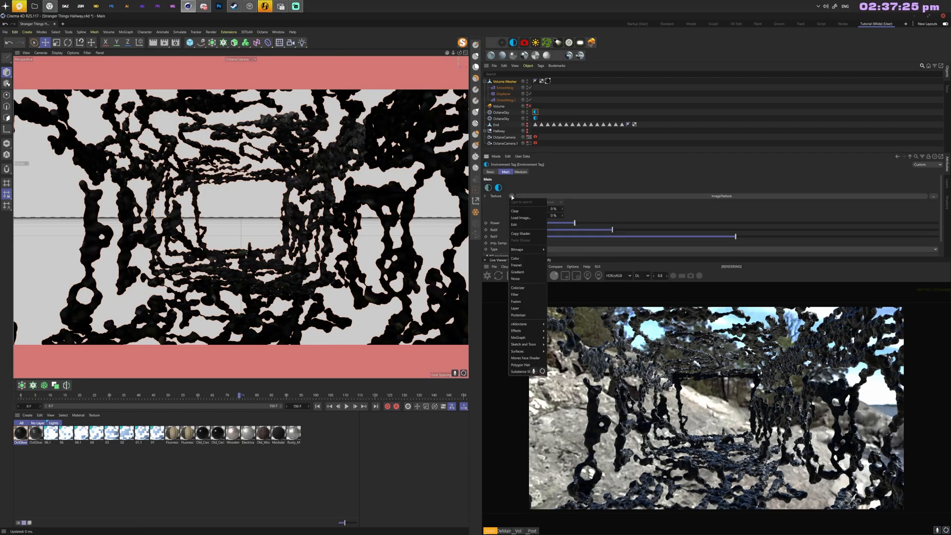
left_click(515, 211)
left_click(530, 230)
left_click(531, 236)
Step: Check both OctaneSky environment tags and turn the Hallway and Volume objects back on
left_click(535, 119)
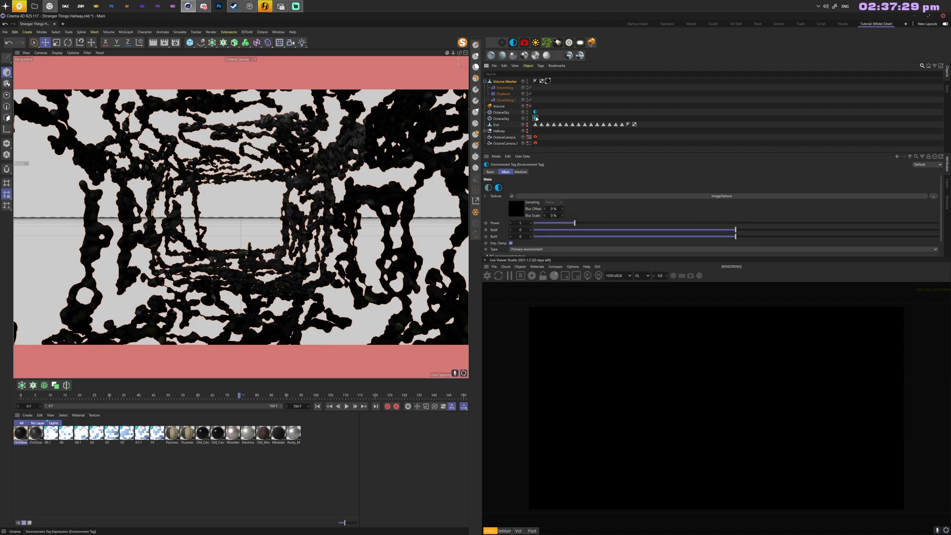
left_click(535, 112)
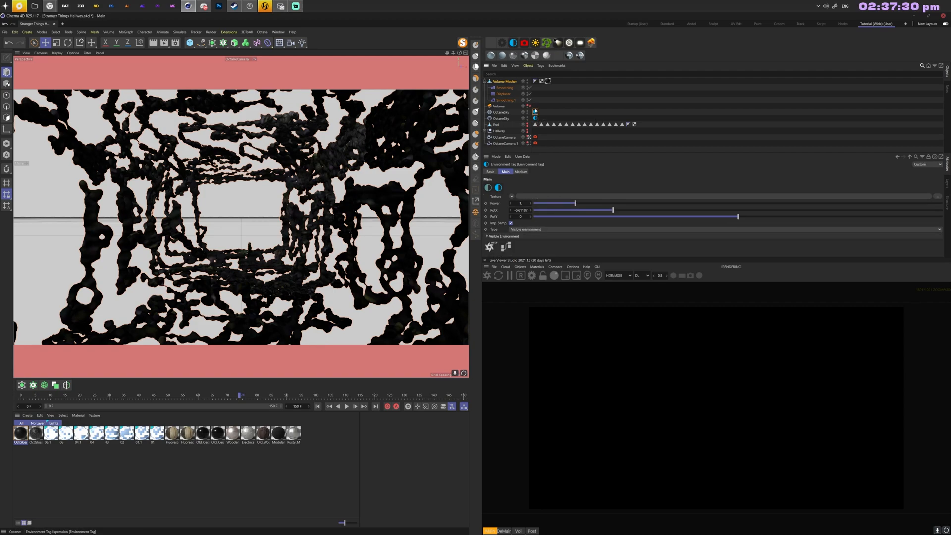
left_click(527, 131)
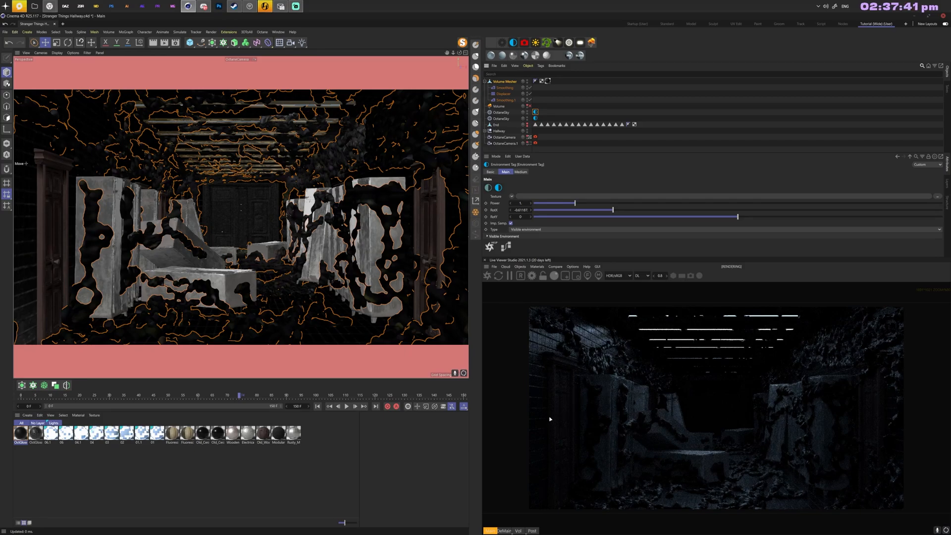
left_click(528, 106)
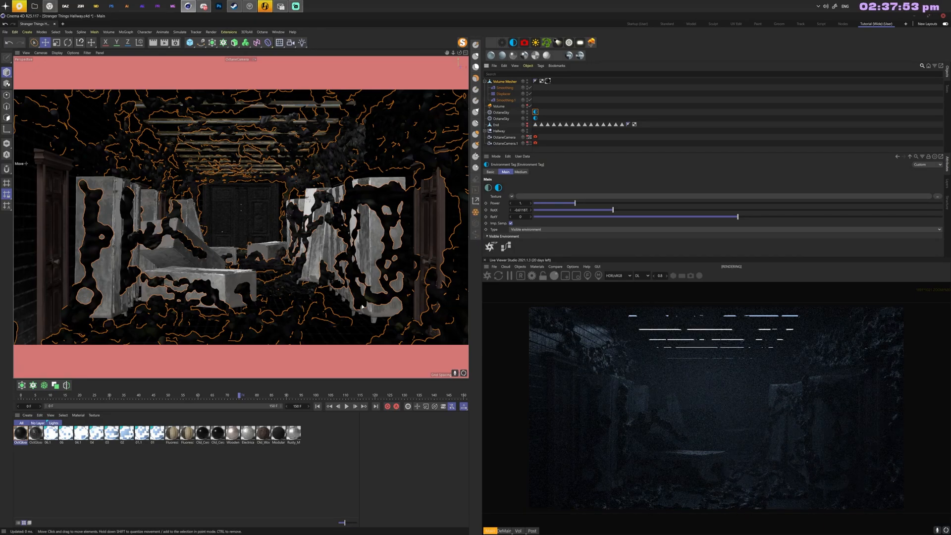
Step: Set the Texture Emission power of all the light materials to 50 and pause the live render
left_click(161, 435)
left_click(50, 433, "shift")
left_click(677, 172)
left_click(511, 244)
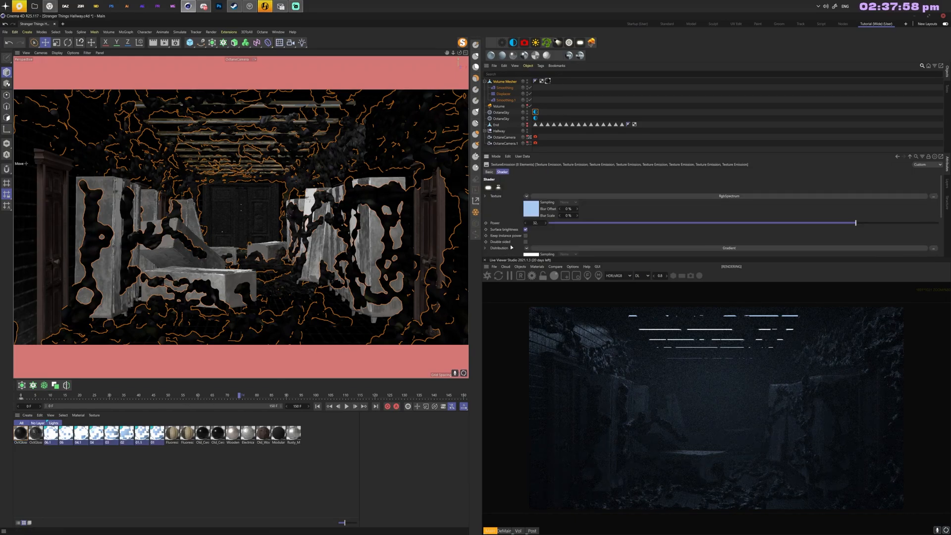
left_click(537, 224)
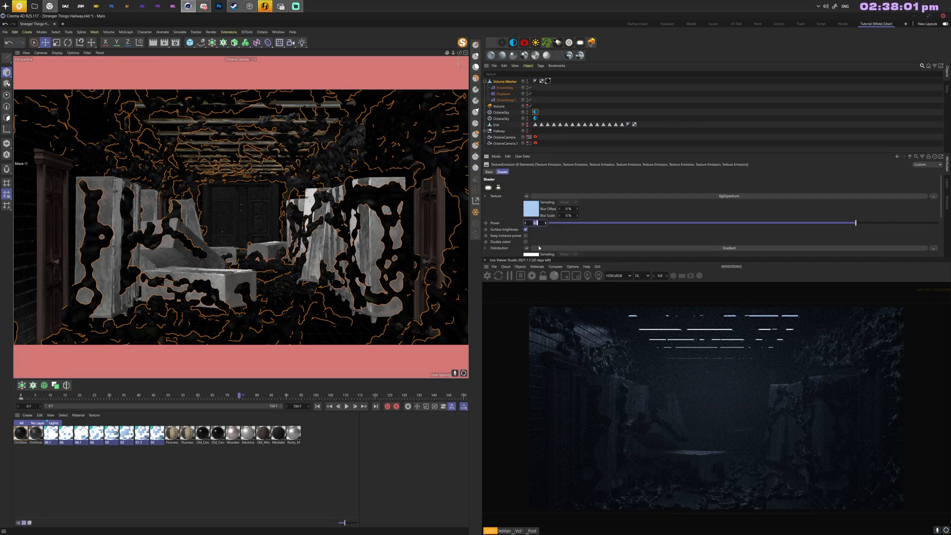
type("50.")
key("Return")
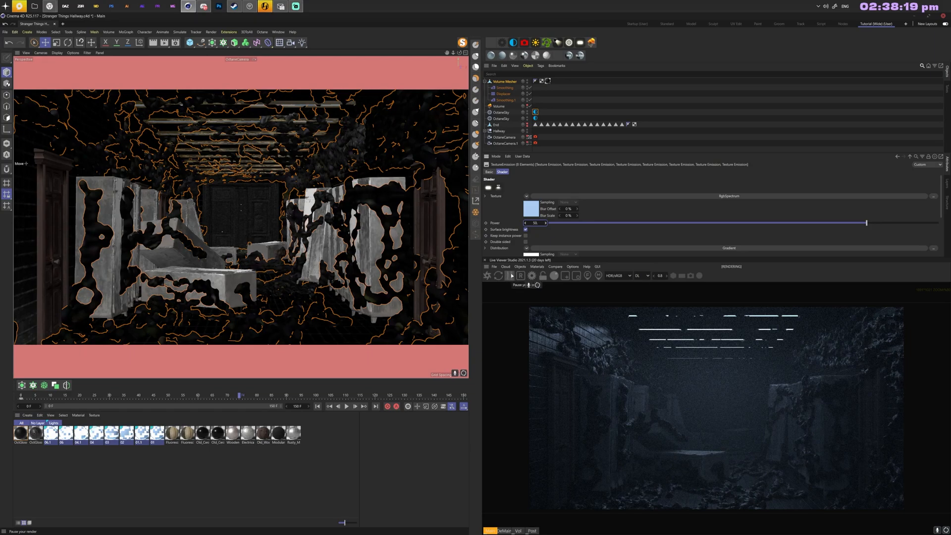
left_click(511, 276)
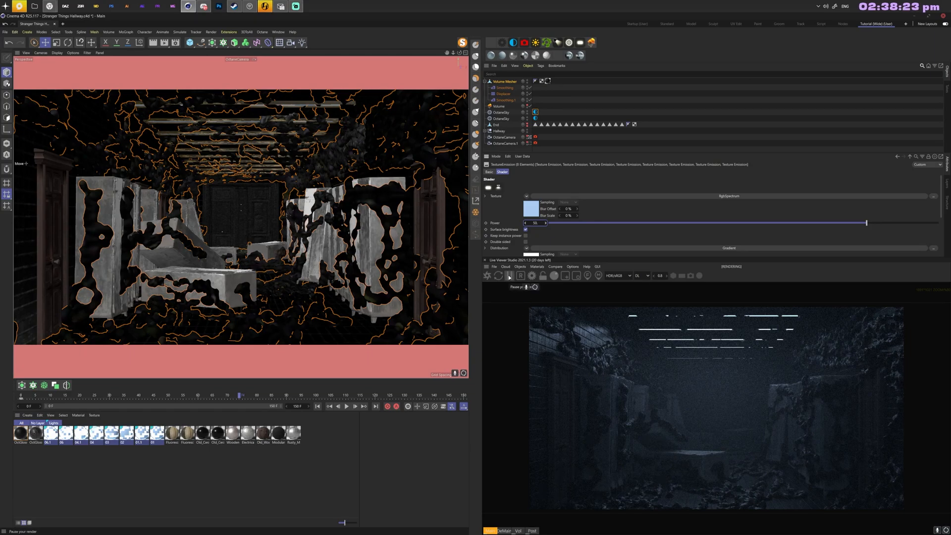